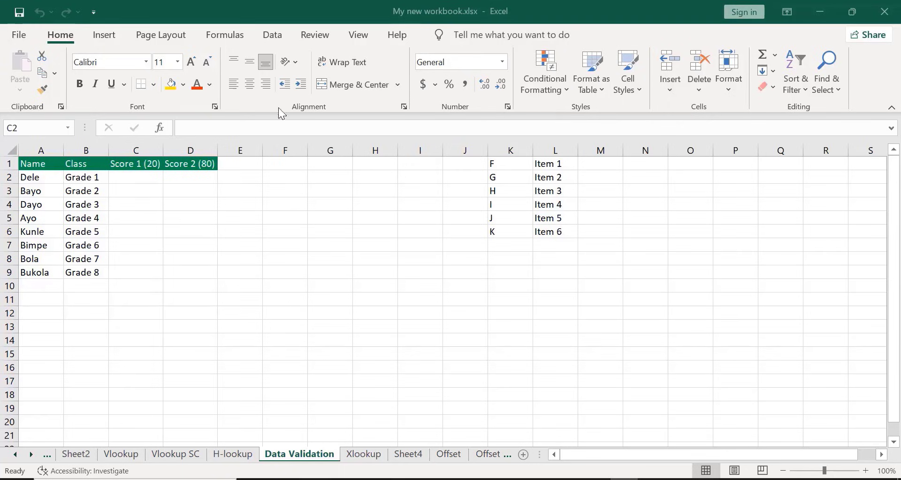
Set up a data validation rule for the Score 1 cells C2:C9 that allows whole numbers
{"action": "left_click", "coordinate": [131, 174]}
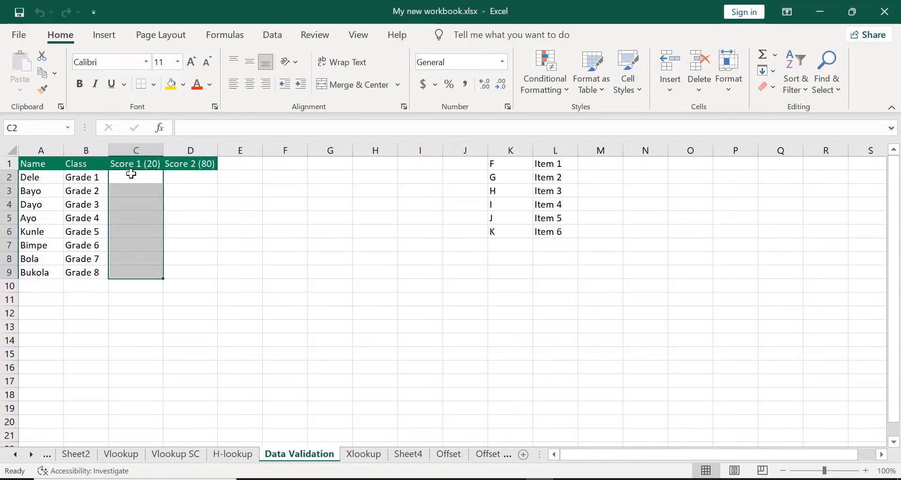
{"action": "left_click", "coordinate": [276, 37]}
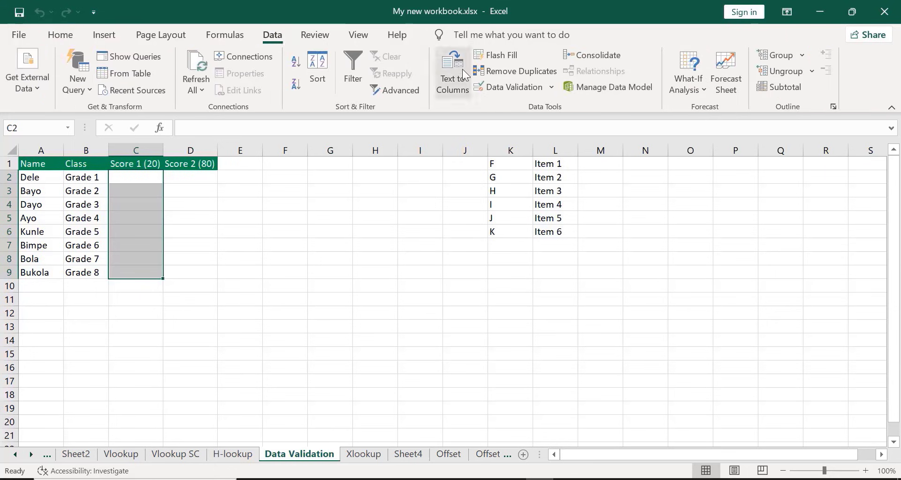
{"action": "left_click", "coordinate": [520, 89]}
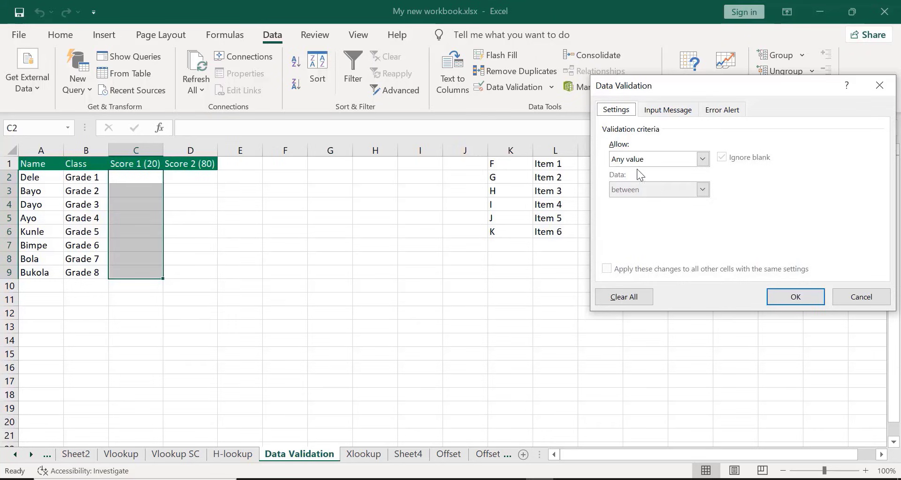
{"action": "key", "text": "alt+Tab"}
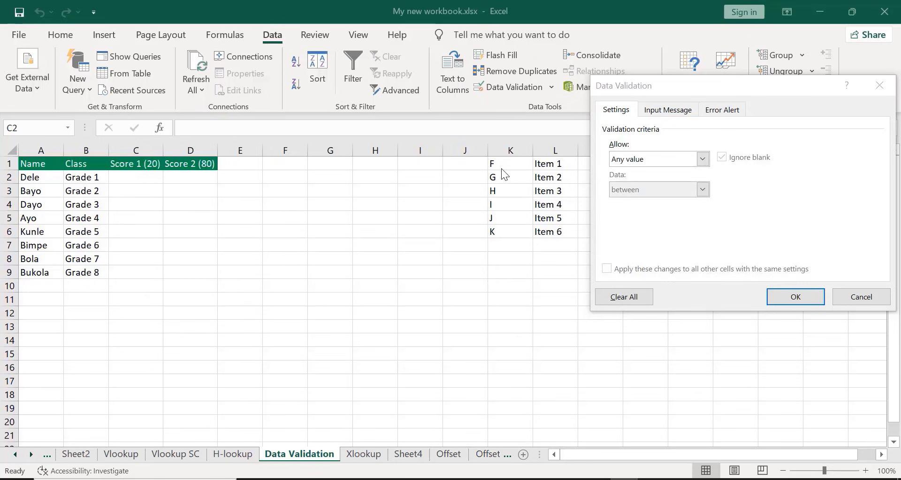
{"action": "left_click", "coordinate": [703, 160]}
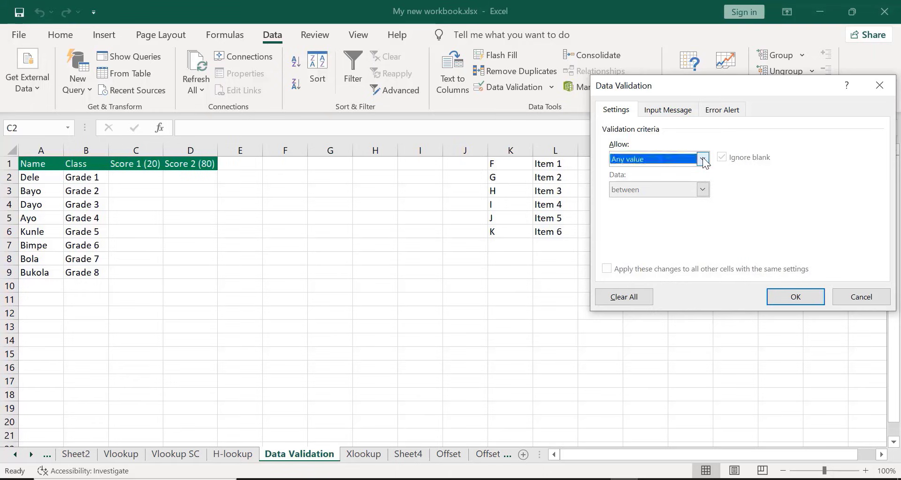
{"action": "left_click", "coordinate": [702, 160]}
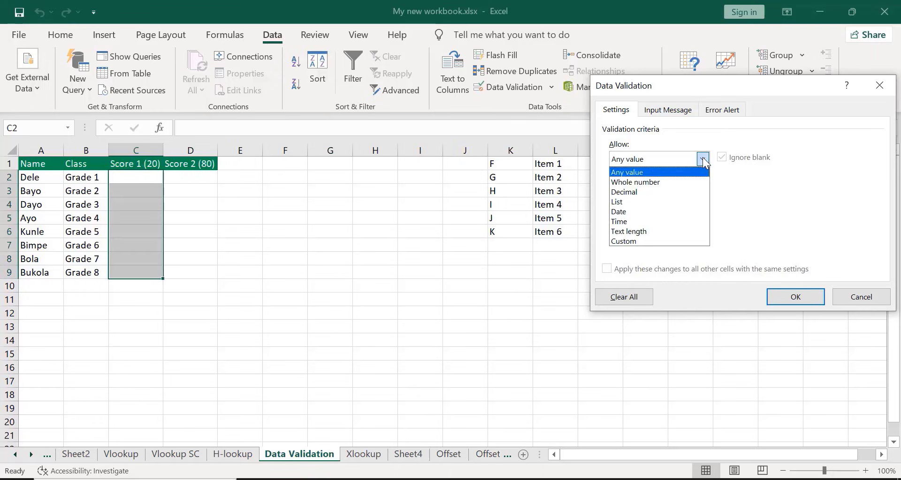
{"action": "left_click", "coordinate": [638, 182]}
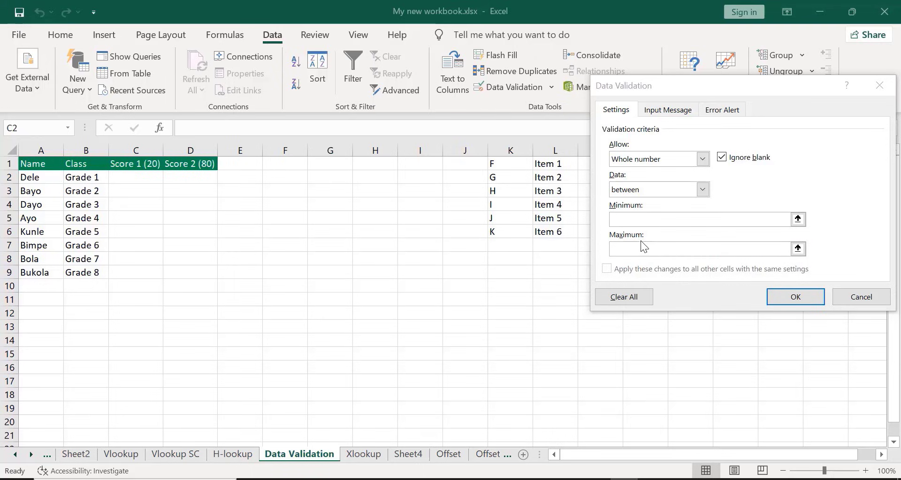
Set the validation rule's minimum to 0 and maximum to 20, and apply it
{"action": "left_click", "coordinate": [626, 220]}
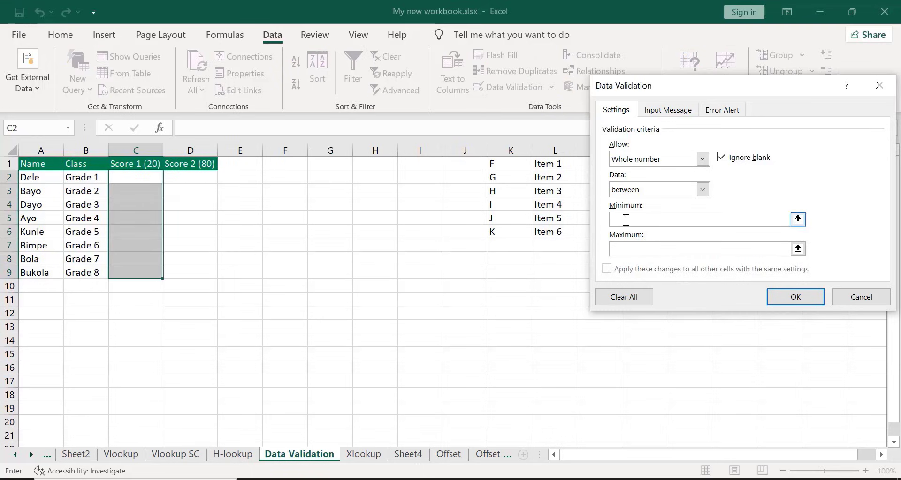
{"action": "type", "text": "0"}
{"action": "left_click", "coordinate": [625, 250]}
{"action": "type", "text": "20"}
{"action": "left_click", "coordinate": [773, 298]}
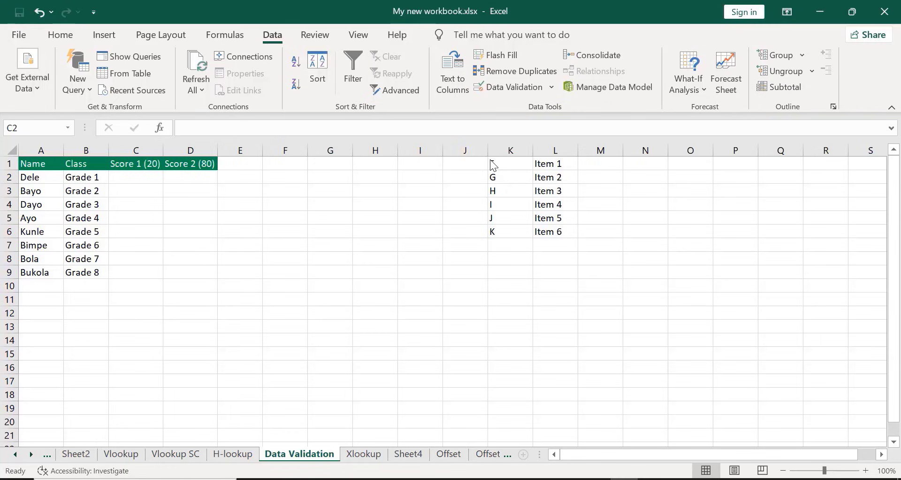
Enter the Score 1 values 0, 1, 2 and 10 in cells C2 through C5
{"action": "left_click", "coordinate": [134, 175]}
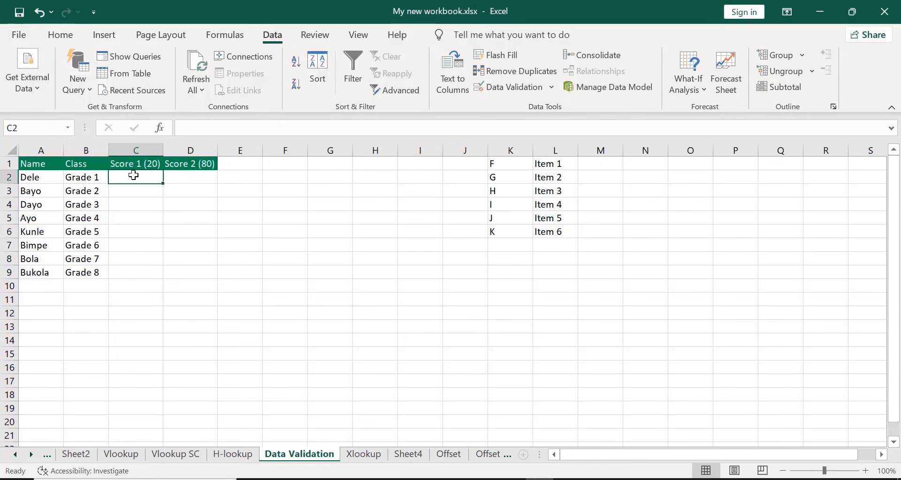
{"action": "type", "text": "0"}
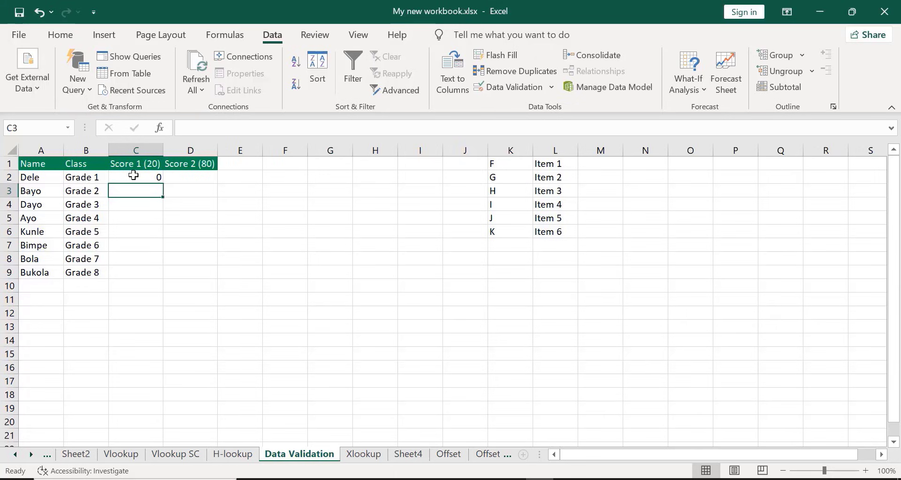
{"action": "left_click", "coordinate": [502, 169]}
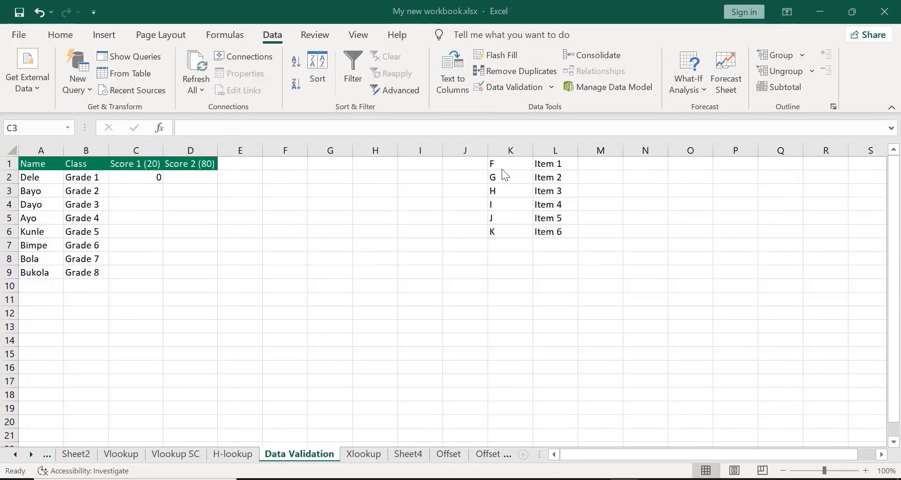
{"action": "left_click", "coordinate": [130, 193]}
{"action": "type", "text": "1"}
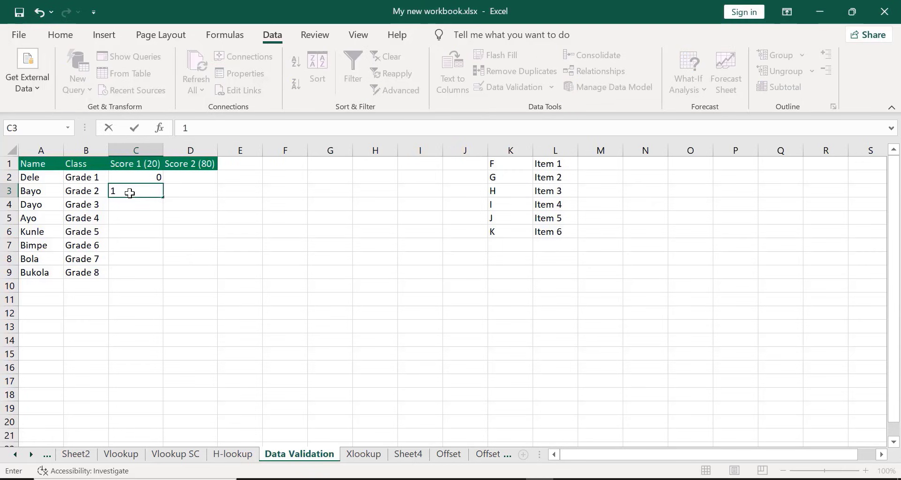
{"action": "key", "text": "Return"}
{"action": "type", "text": "2"}
{"action": "key", "text": "Return"}
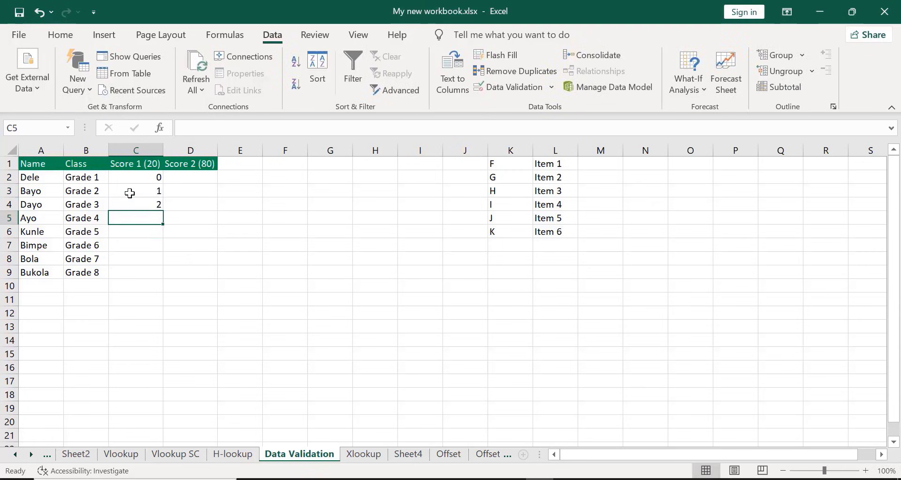
{"action": "type", "text": "10"}
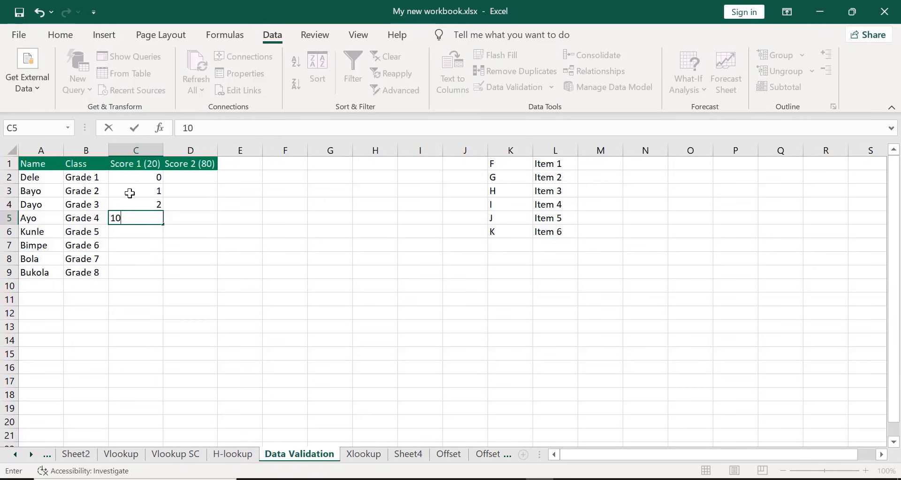
{"action": "key", "text": "Return"}
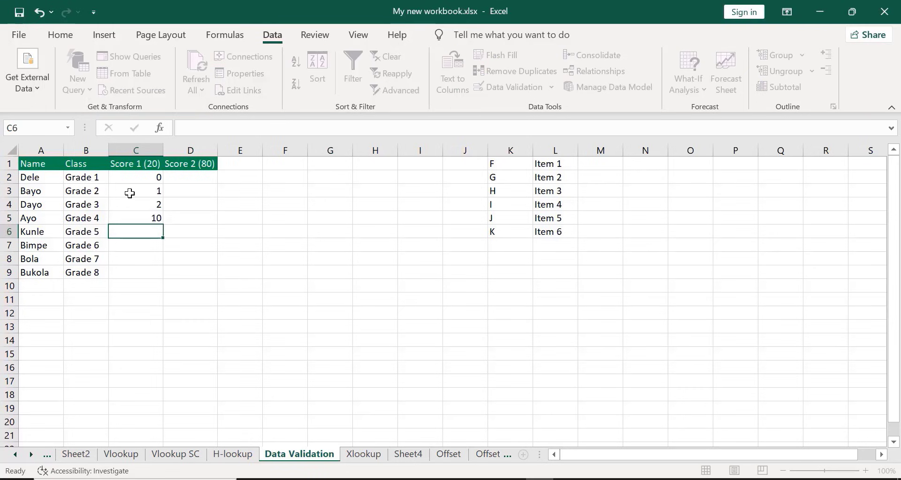
Test the validation rule by trying to enter the decimal 5.5 in cell C6, and discard the entry
{"action": "left_click", "coordinate": [492, 153]}
{"action": "left_click", "coordinate": [133, 231]}
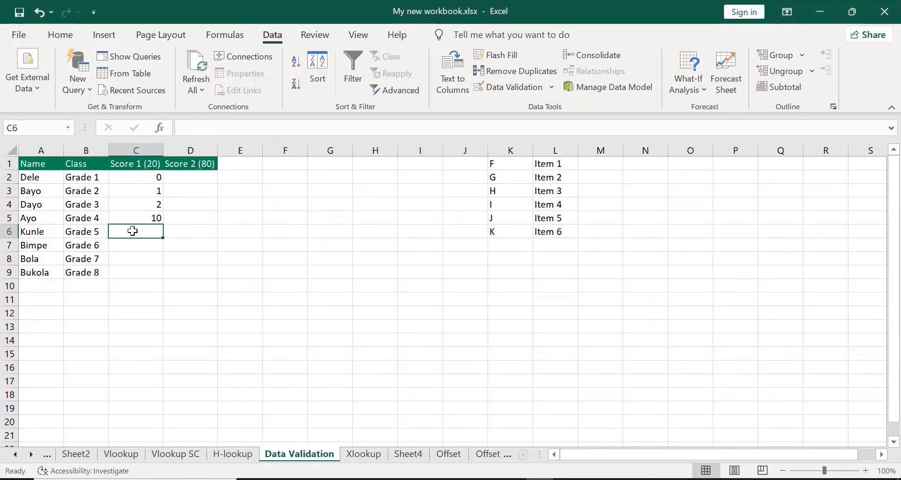
{"action": "type", "text": "5.5"}
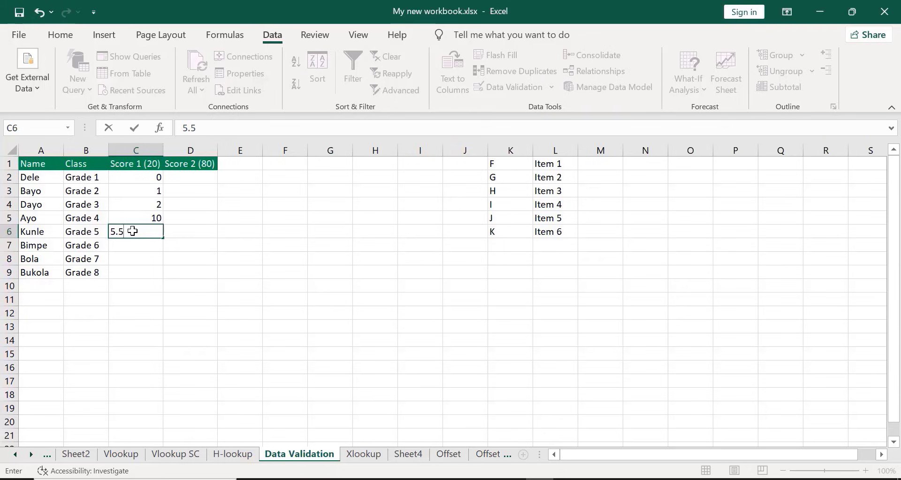
{"action": "key", "text": "Return"}
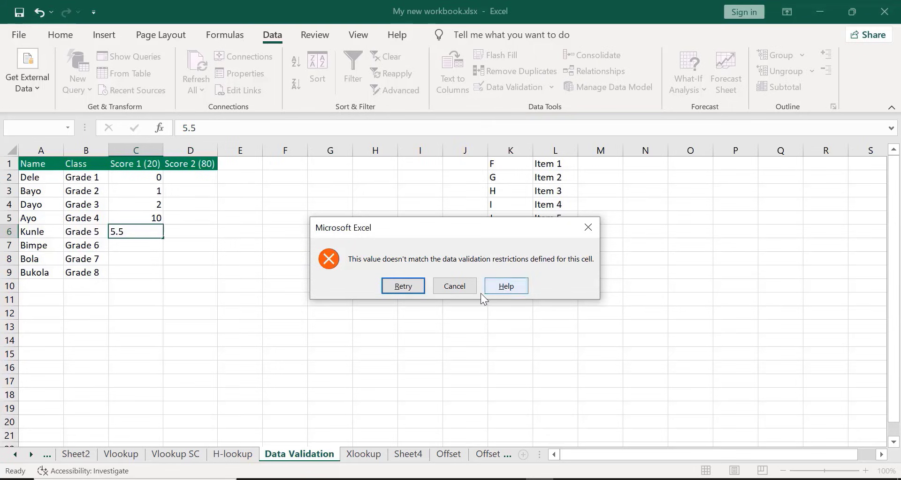
{"action": "left_click", "coordinate": [448, 286]}
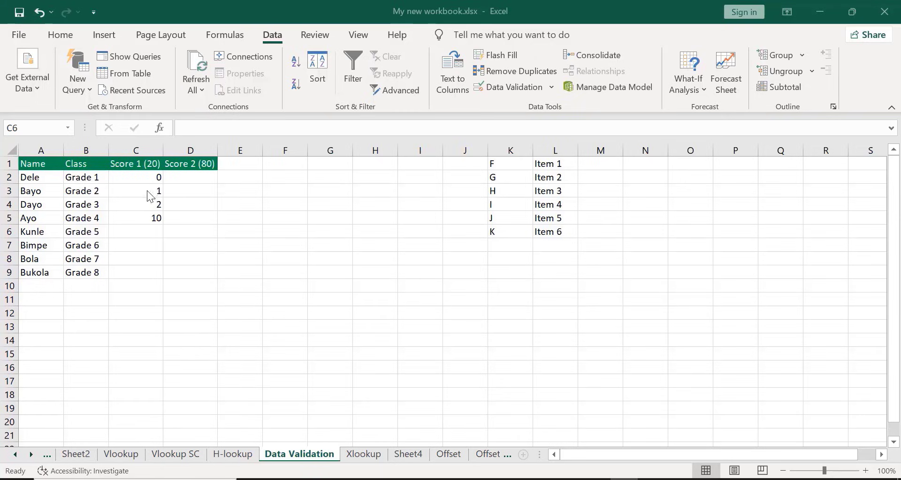
Test the validation rule by trying to enter the letter A in cell C6, and discard the entry
{"action": "left_click", "coordinate": [140, 227]}
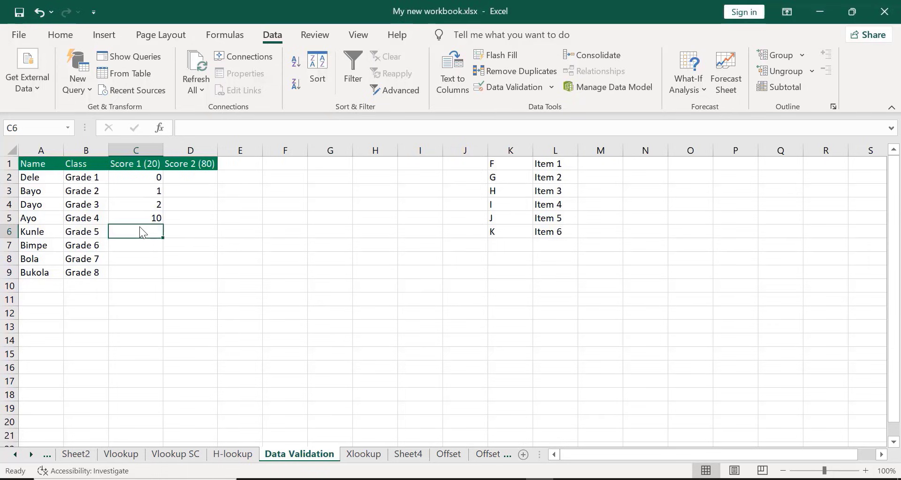
{"action": "type", "text": "A"}
{"action": "key", "text": "Return"}
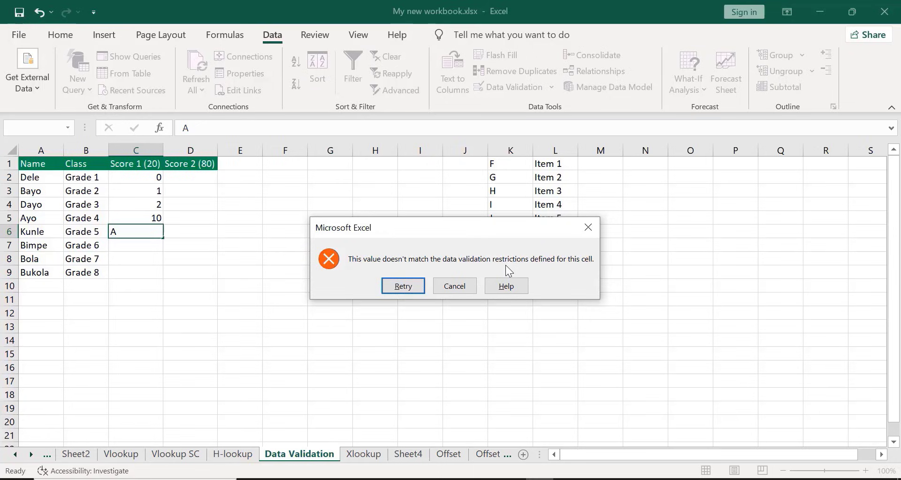
{"action": "left_click", "coordinate": [443, 286]}
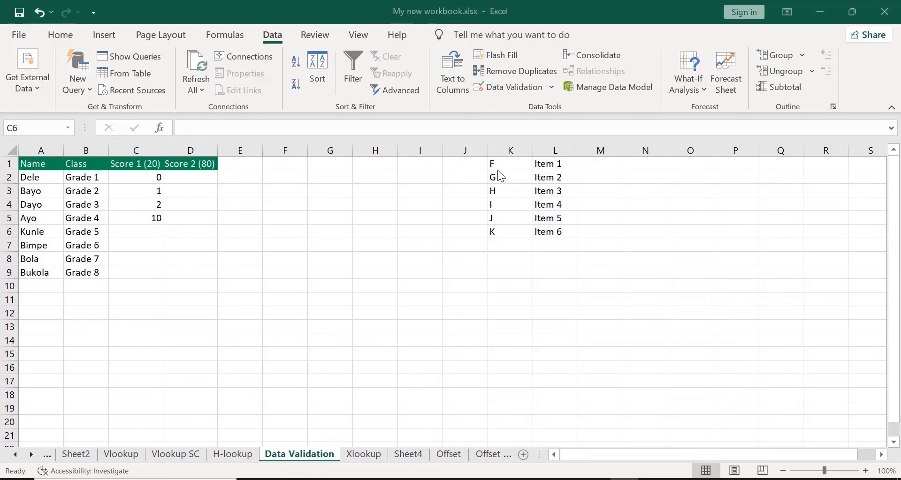
Test the validation rule's upper limit by trying to enter 25 in cell C6, and discard the entry
{"action": "left_click", "coordinate": [133, 227]}
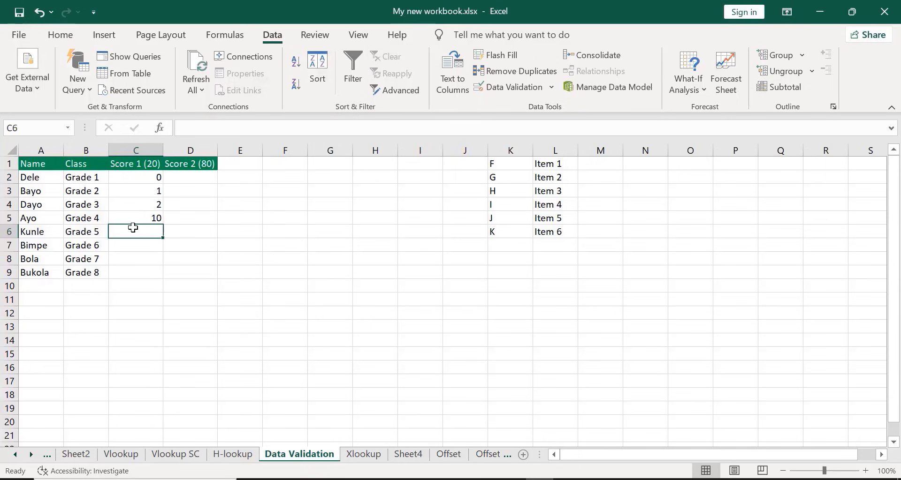
{"action": "type", "text": "25"}
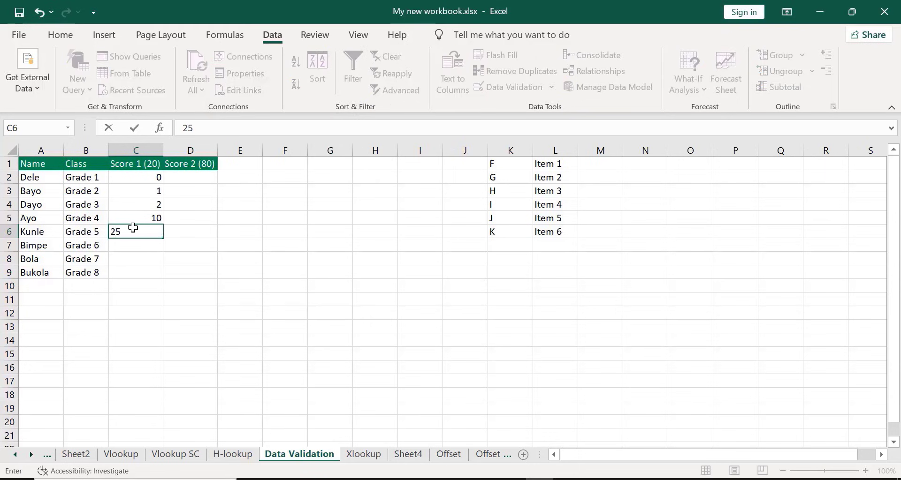
{"action": "key", "text": "Return"}
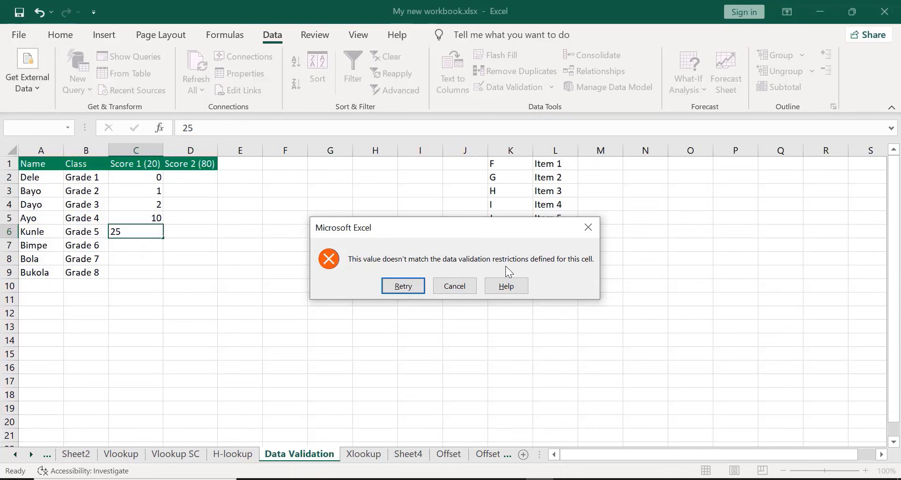
{"action": "left_click", "coordinate": [591, 227]}
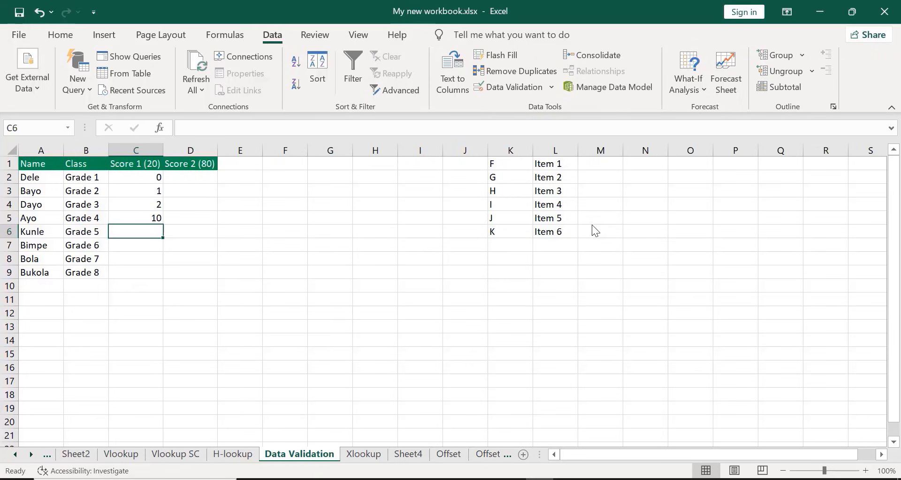
Test the validation rule's lower limit by trying to enter -10 in cell C6, and discard the entry
{"action": "left_click", "coordinate": [494, 163]}
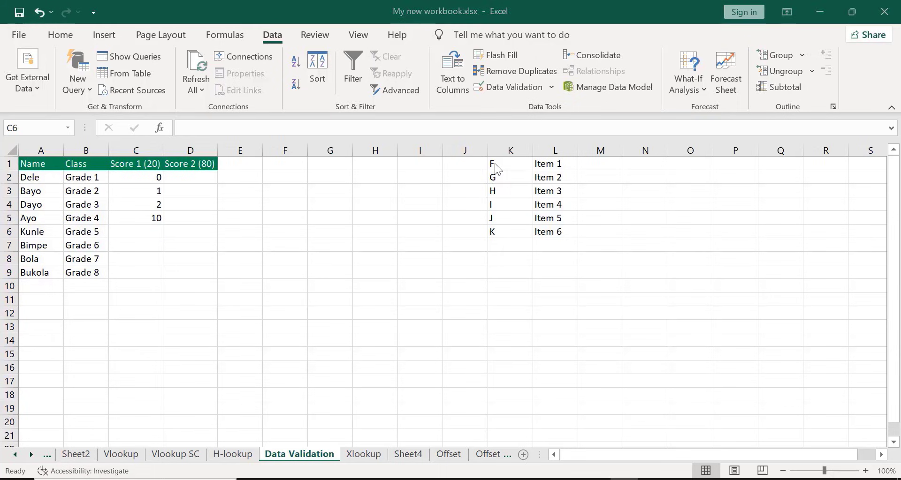
{"action": "left_click", "coordinate": [135, 232]}
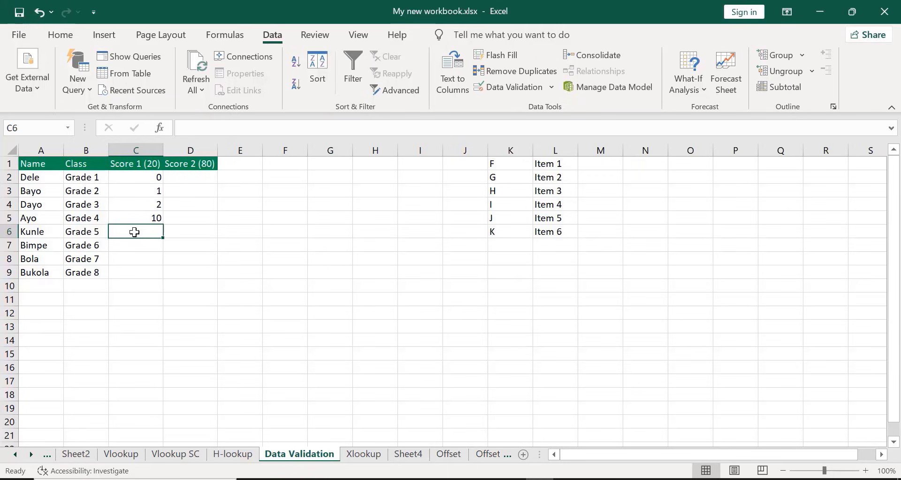
{"action": "type", "text": "-10"}
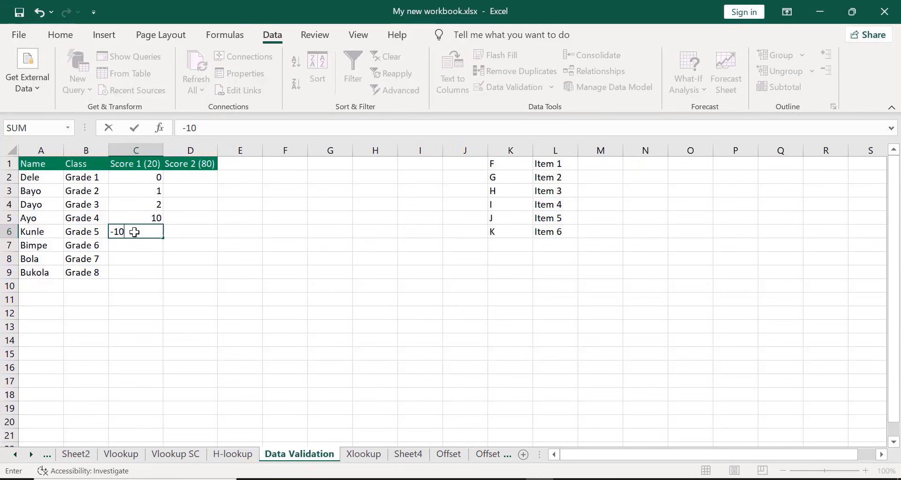
{"action": "key", "text": "Return"}
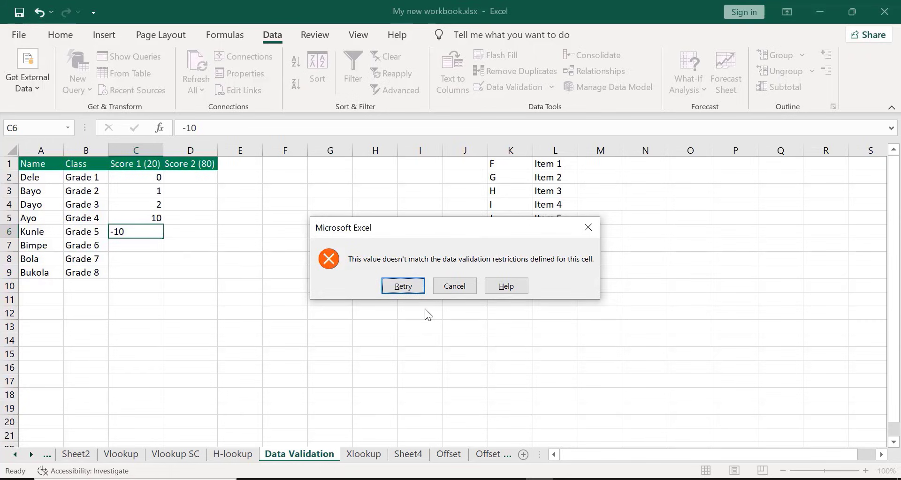
{"action": "left_click", "coordinate": [454, 287]}
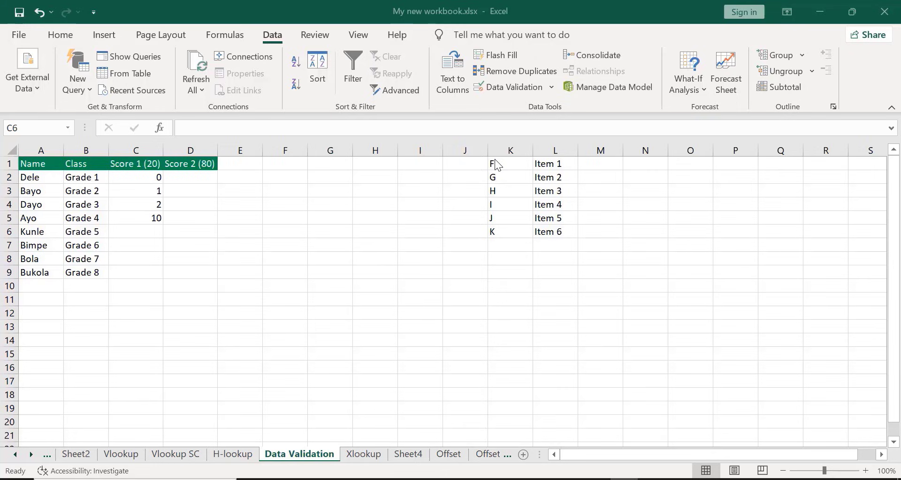
Enter the Score 1 values 3 in cell C6 and 17 in cell C7
{"action": "left_click", "coordinate": [132, 235]}
{"action": "type", "text": "3"}
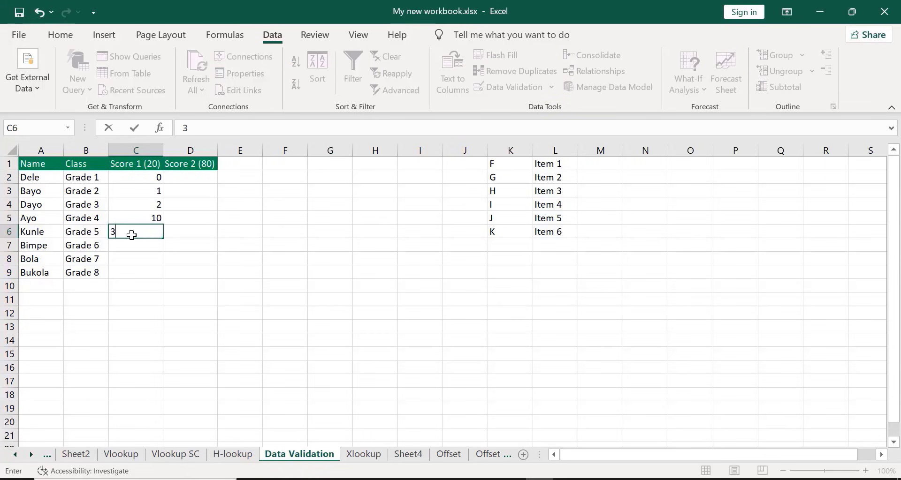
{"action": "key", "text": "Return"}
{"action": "type", "text": "1"}
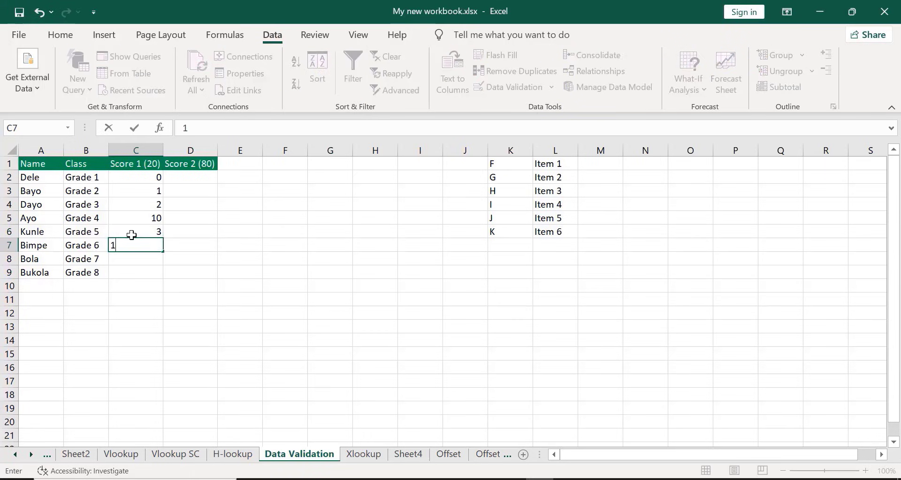
{"action": "type", "text": "7"}
{"action": "key", "text": "Return"}
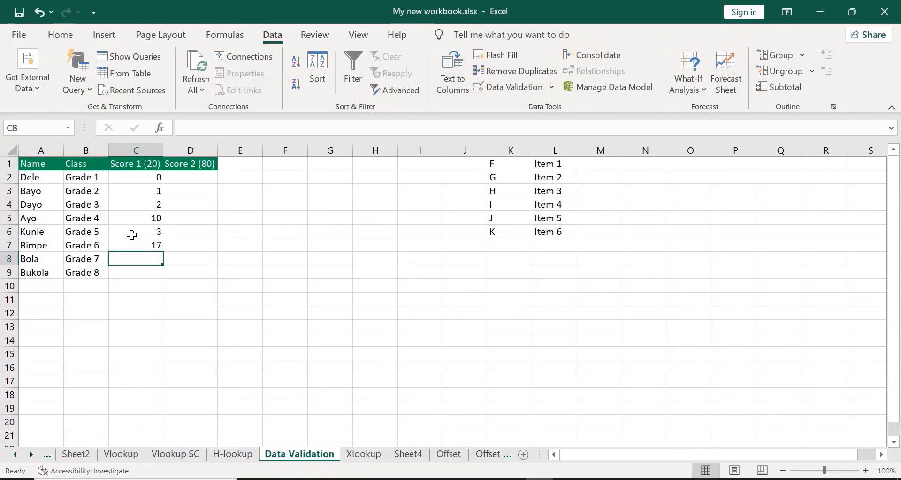
Enter the Score 1 values 18 in cell C8 and 19 in cell C9
{"action": "type", "text": "18"}
{"action": "key", "text": "Return"}
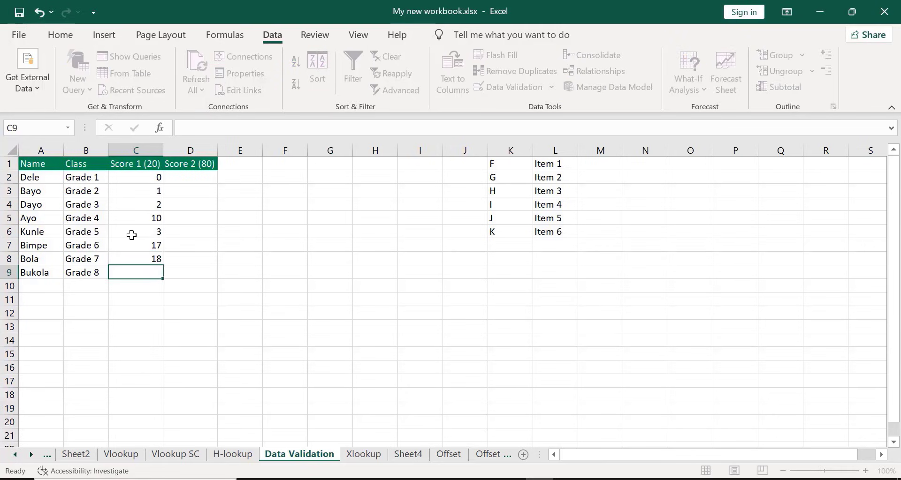
{"action": "type", "text": "19"}
{"action": "key", "text": "Return"}
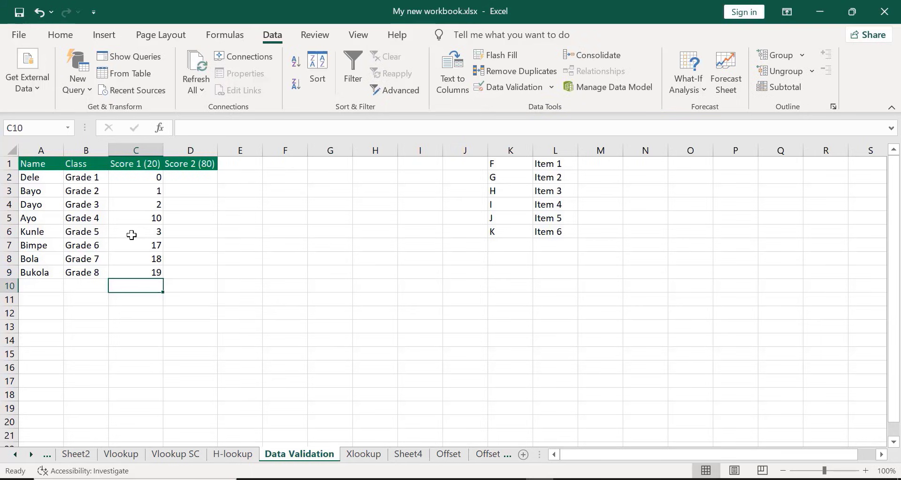
{"action": "left_click", "coordinate": [495, 155]}
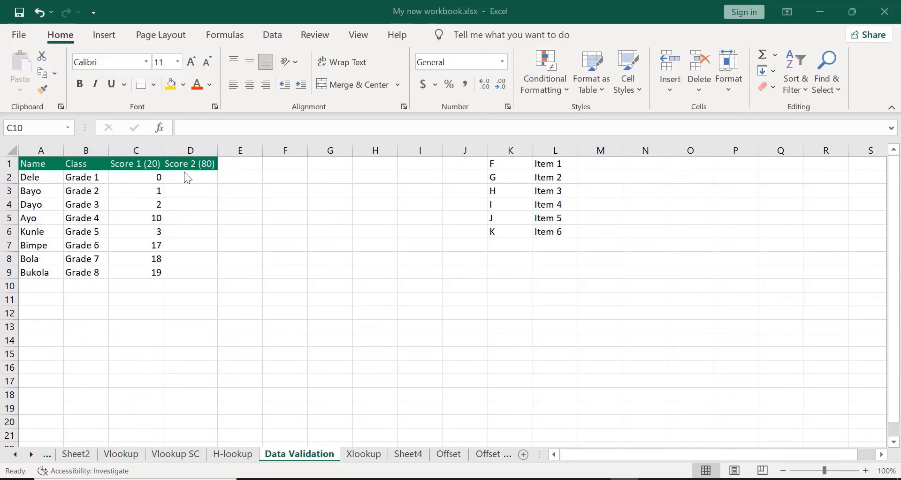
Start a data validation rule for the Score 2 cells D2:D9 that allows decimal values
{"action": "left_click", "coordinate": [186, 177]}
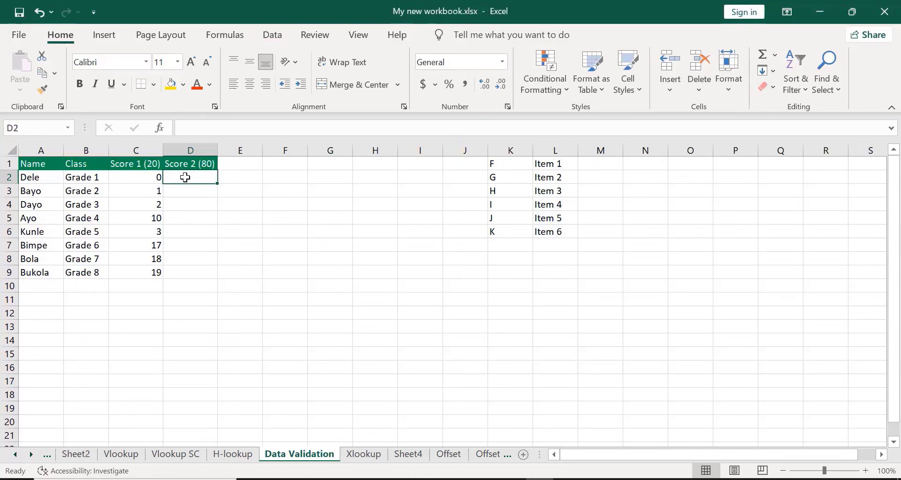
{"action": "key", "text": "shift+Down"}
{"action": "key", "text": "shift+Down"}
{"action": "key", "text": "shift+Down"}
{"action": "key", "text": "shift+Down"}
{"action": "key", "text": "shift+Down"}
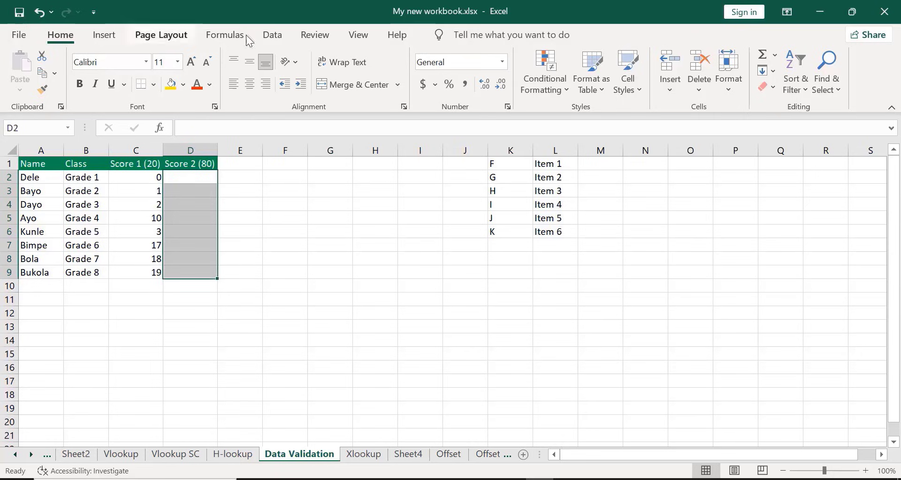
{"action": "left_click", "coordinate": [276, 38]}
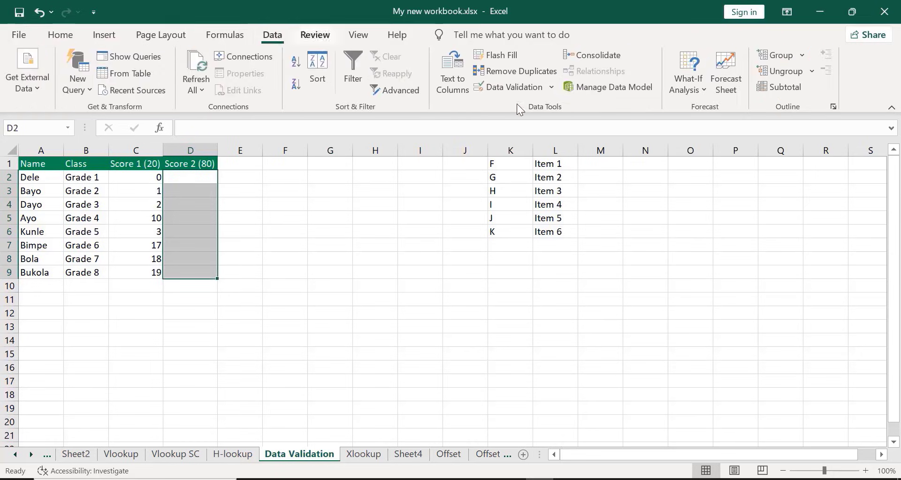
{"action": "left_click", "coordinate": [509, 90]}
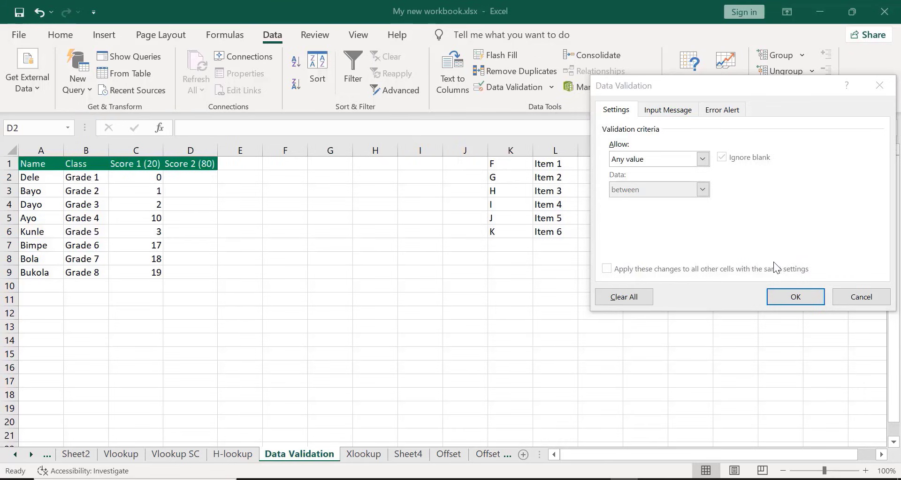
{"action": "left_click", "coordinate": [704, 159]}
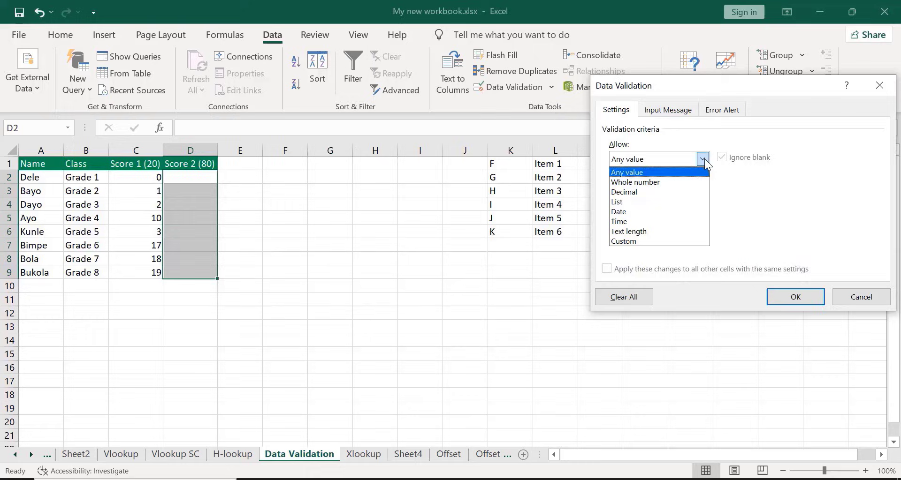
{"action": "left_click", "coordinate": [656, 192]}
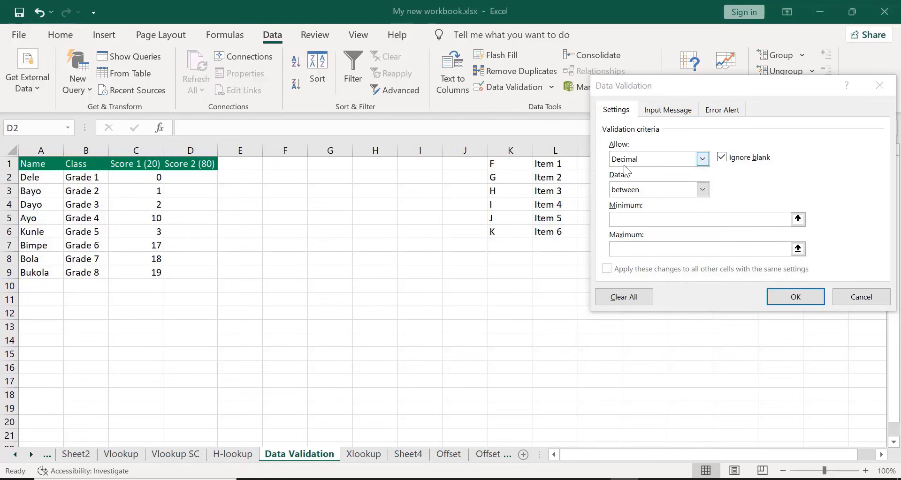
Try the "not between" condition for the Score 2 rule, and return it to "between"
{"action": "left_click", "coordinate": [703, 190]}
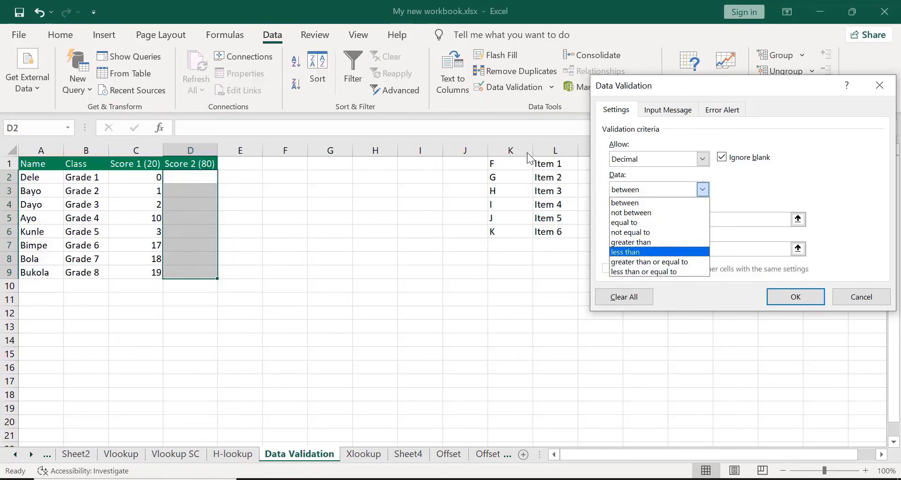
{"action": "left_click", "coordinate": [482, 105]}
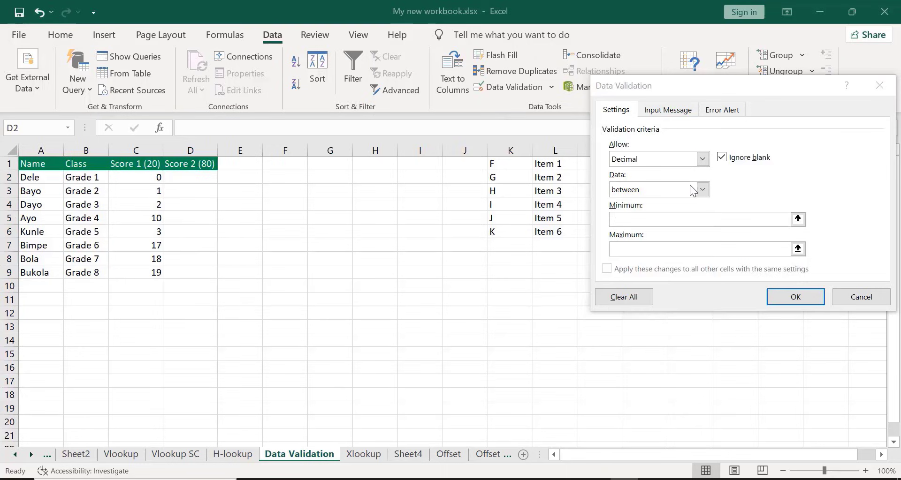
{"action": "left_click", "coordinate": [703, 190]}
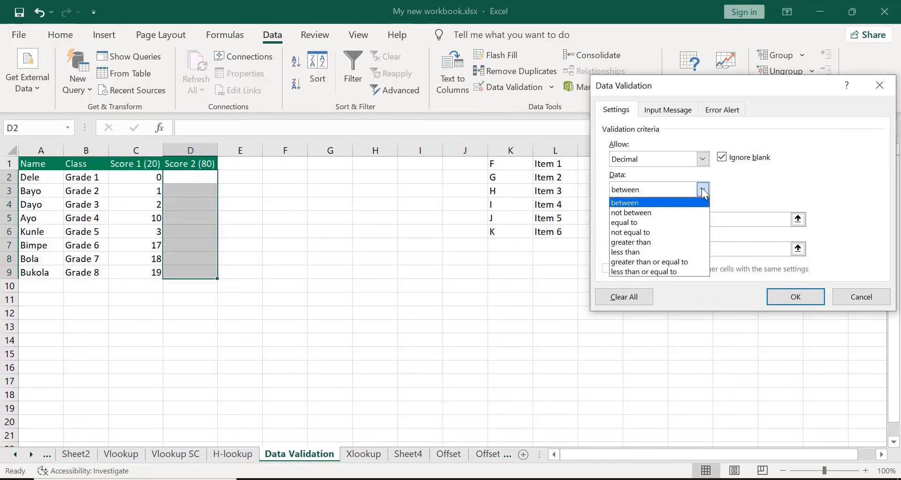
{"action": "left_click", "coordinate": [656, 214]}
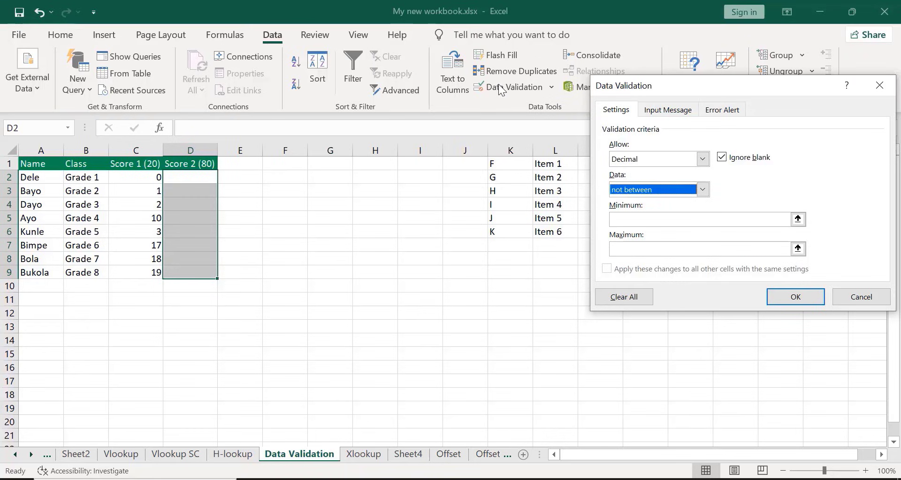
{"action": "left_click", "coordinate": [490, 104]}
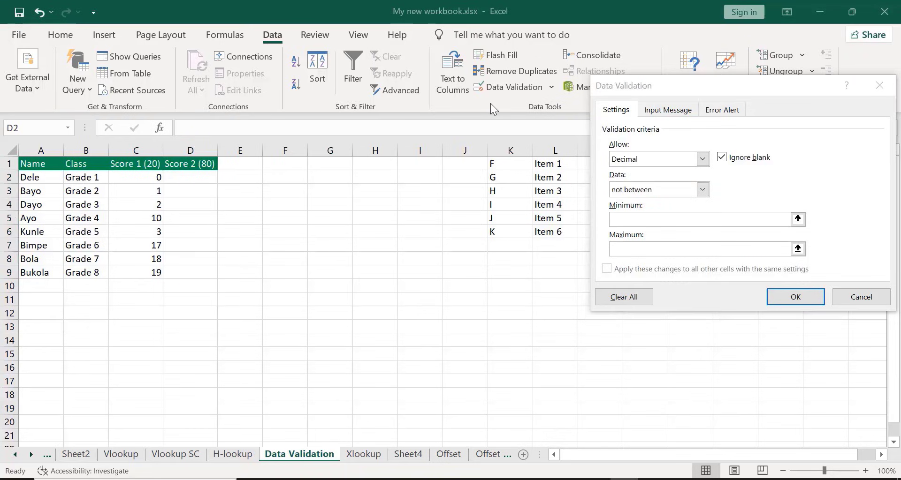
{"action": "left_click", "coordinate": [707, 190]}
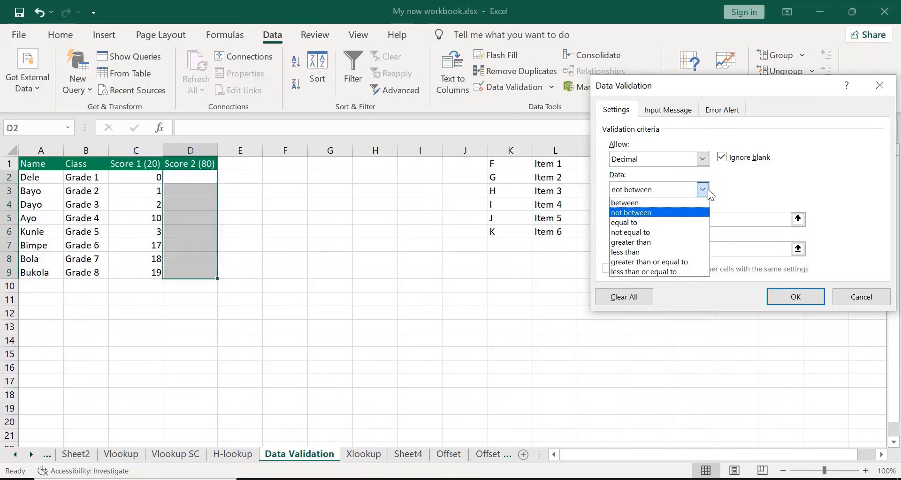
{"action": "left_click", "coordinate": [633, 203]}
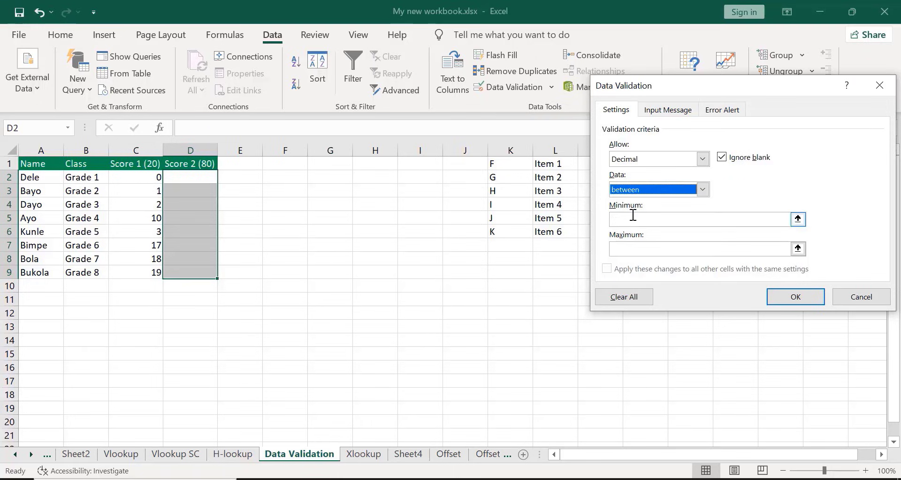
Set the Score 2 rule's minimum to 0 and its maximum to 80
{"action": "left_click", "coordinate": [632, 218]}
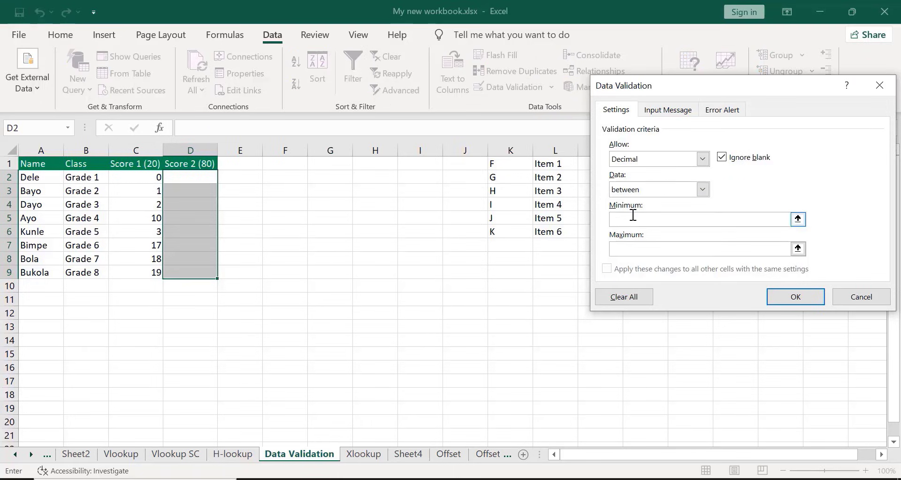
{"action": "type", "text": "0"}
{"action": "left_click", "coordinate": [626, 246]}
{"action": "type", "text": "880"}
{"action": "key", "text": "BackSpace"}
{"action": "key", "text": "BackSpace"}
{"action": "type", "text": "0"}
{"action": "left_click", "coordinate": [615, 221]}
{"action": "left_click", "coordinate": [616, 248]}
Change the Score 2 rule's condition to "not between"
{"action": "left_click", "coordinate": [702, 190]}
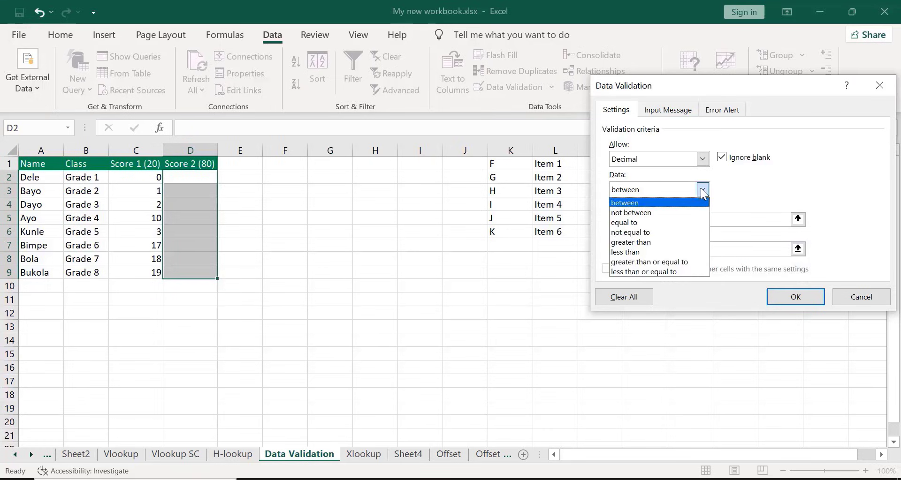
{"action": "left_click", "coordinate": [662, 214]}
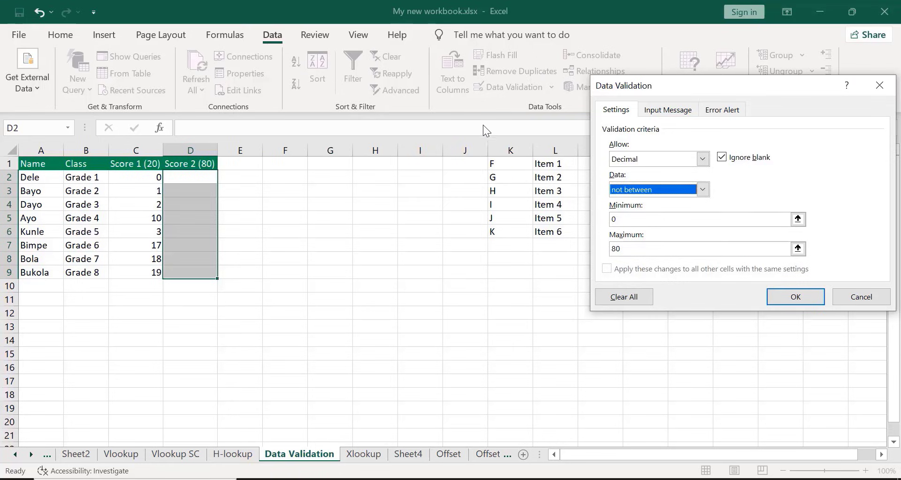
{"action": "left_click", "coordinate": [484, 108]}
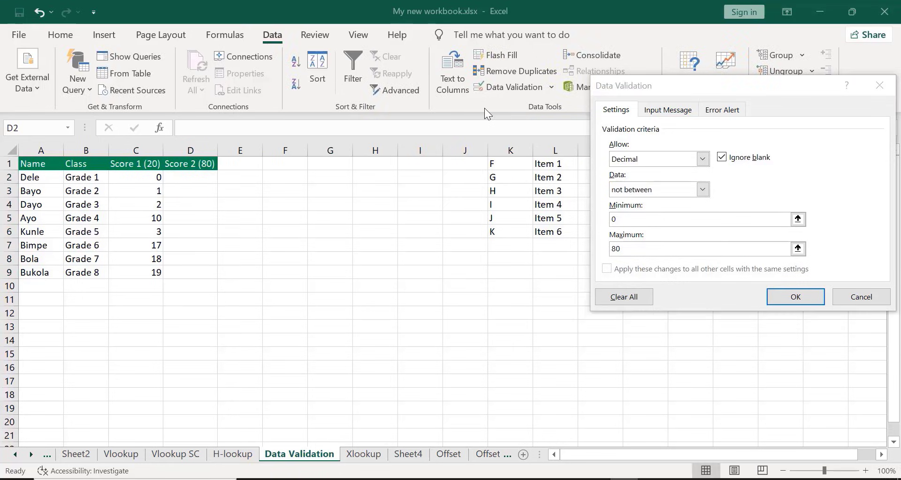
{"action": "left_click", "coordinate": [633, 221]}
{"action": "left_click", "coordinate": [629, 250]}
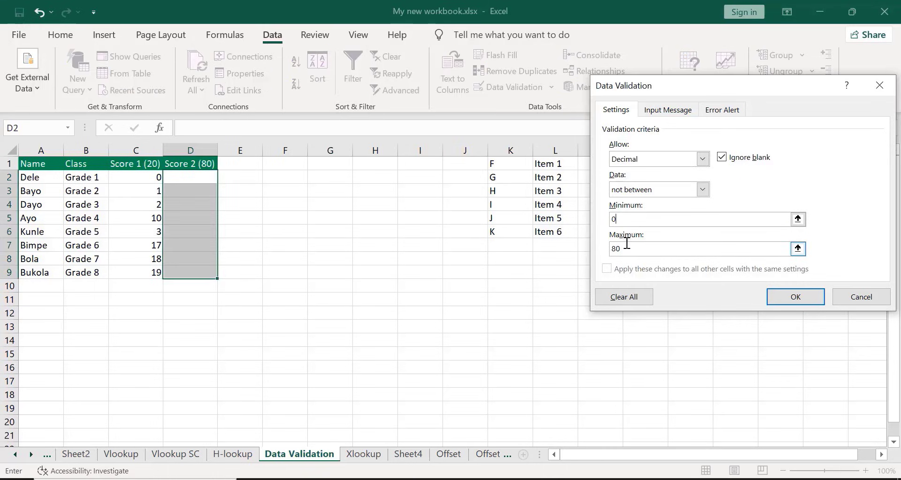
Set the "not between" rule's minimum to 1 and its maximum to 20
{"action": "left_click", "coordinate": [622, 223]}
{"action": "key", "text": "BackSpace"}
{"action": "type", "text": "1"}
{"action": "left_click", "coordinate": [622, 251]}
{"action": "key", "text": "BackSpace"}
{"action": "key", "text": "BackSpace"}
{"action": "type", "text": "20"}
{"action": "key", "text": "Return"}
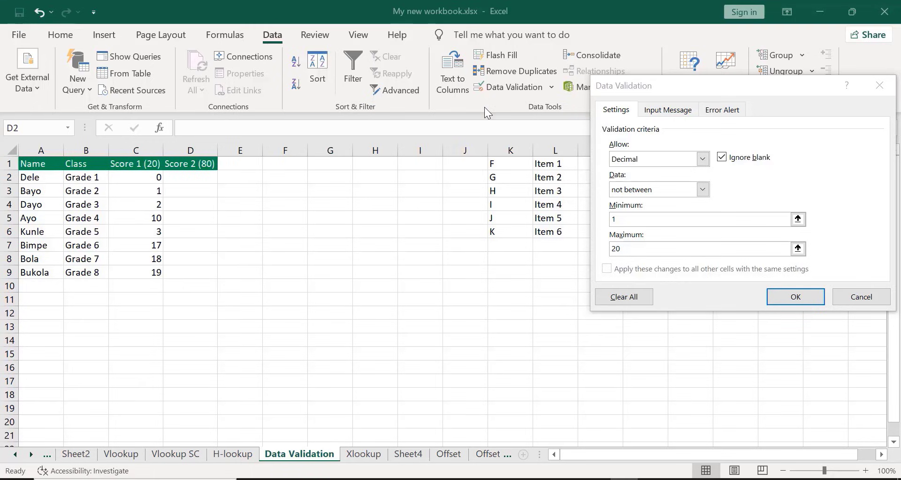
Change the Score 2 rule's condition to "equal to" with the value 4
{"action": "left_click", "coordinate": [703, 188]}
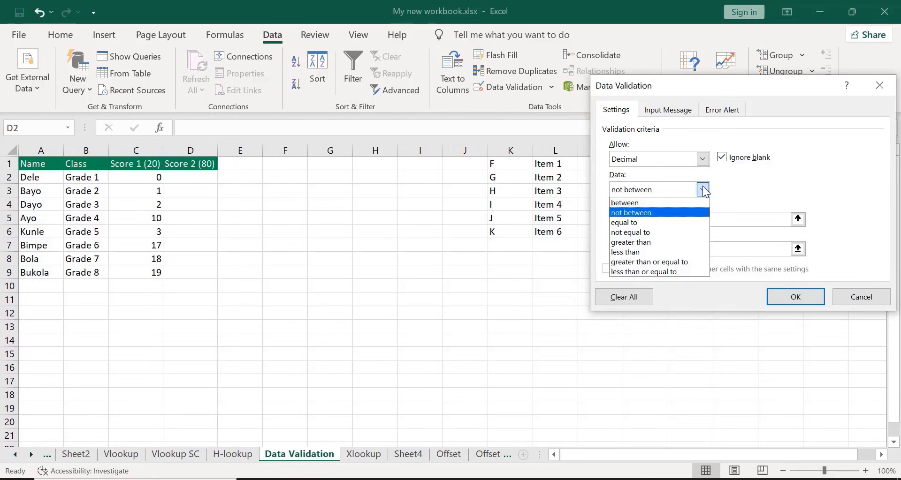
{"action": "left_click", "coordinate": [642, 223]}
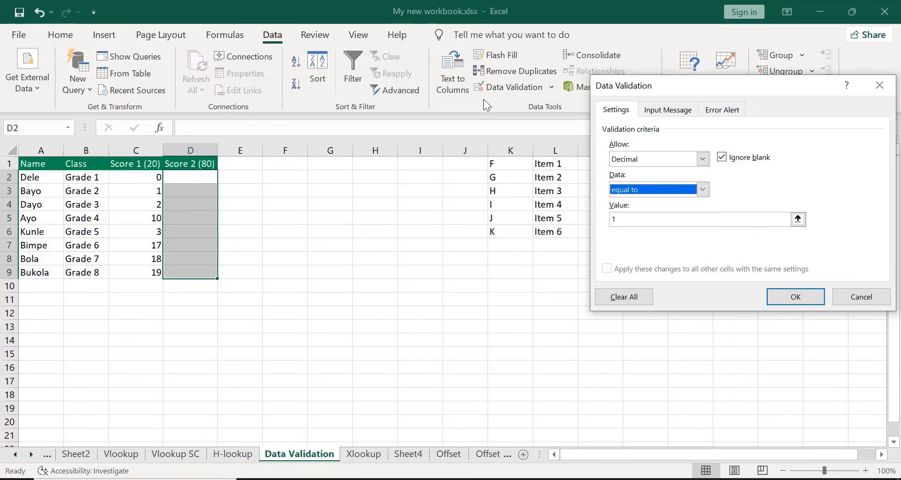
{"action": "left_click", "coordinate": [624, 219]}
{"action": "key", "text": "BackSpace"}
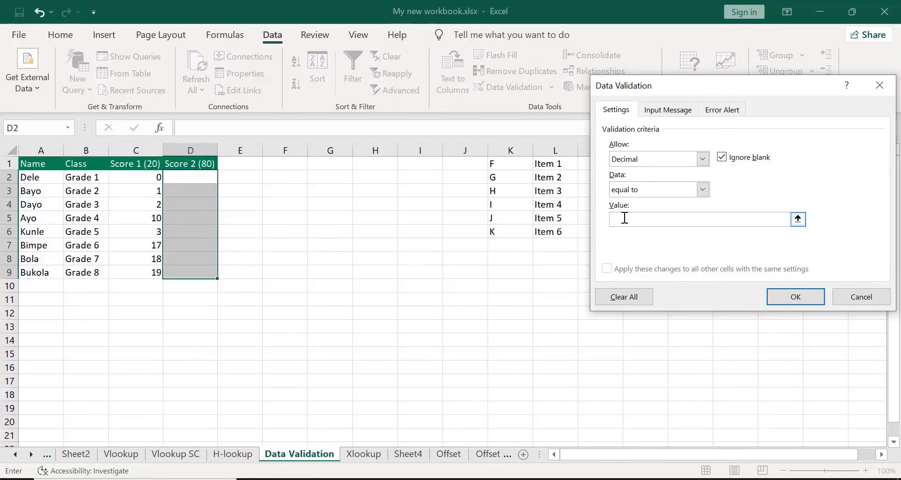
{"action": "type", "text": "4"}
Try the conditions "not equal to", "greater than" and "less than" for the Score 2 rule
{"action": "left_click", "coordinate": [702, 189]}
{"action": "left_click", "coordinate": [653, 232]}
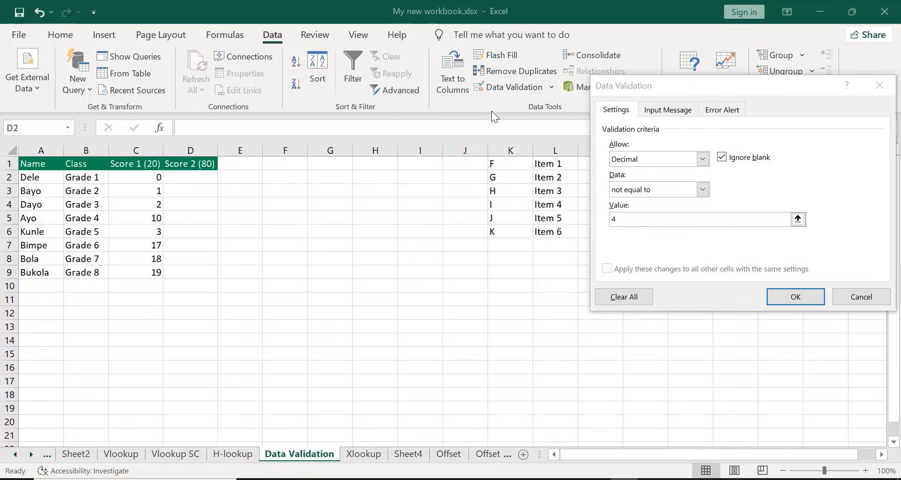
{"action": "left_click", "coordinate": [703, 189]}
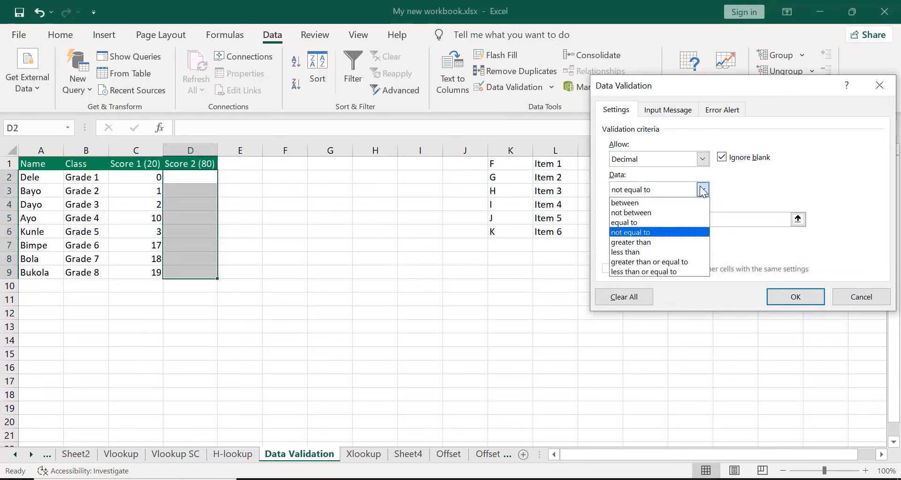
{"action": "left_click", "coordinate": [643, 244]}
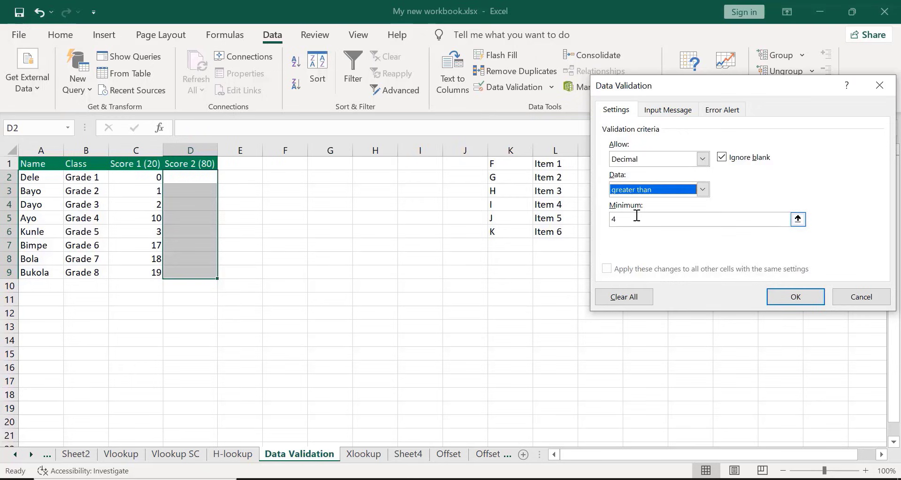
{"action": "left_click", "coordinate": [481, 116]}
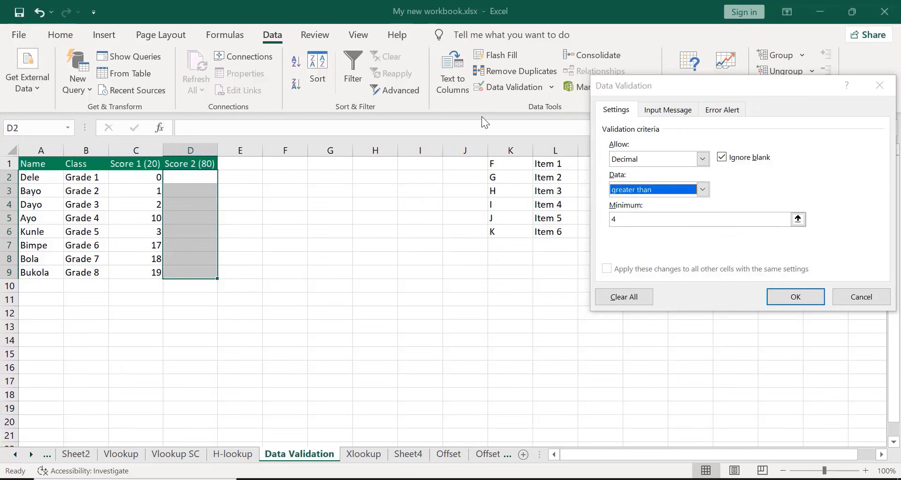
{"action": "left_click", "coordinate": [702, 189]}
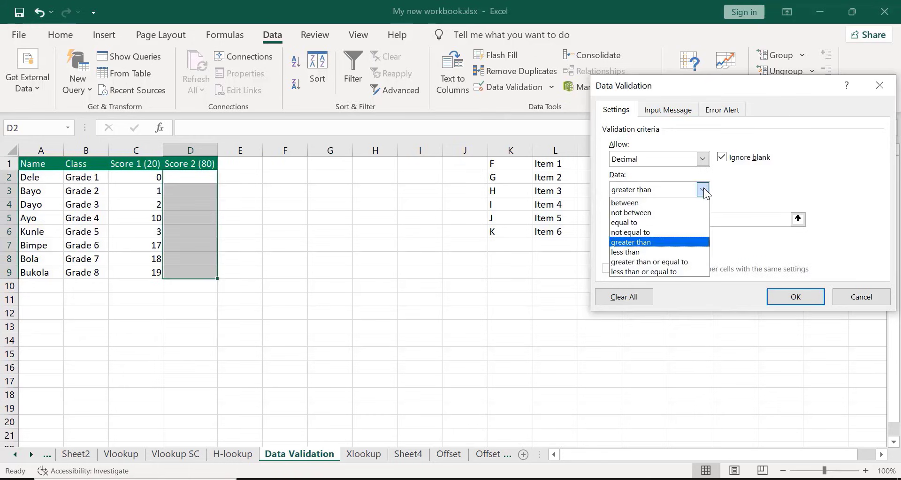
{"action": "left_click", "coordinate": [643, 252]}
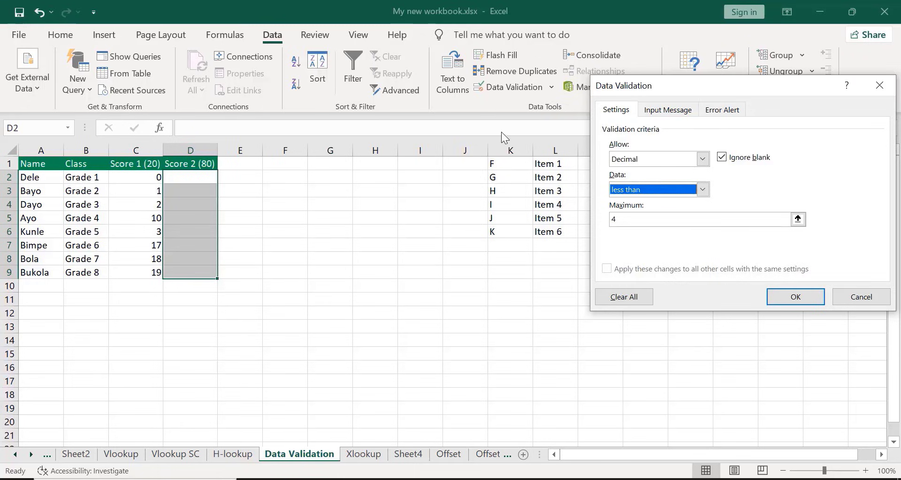
Try the conditions "between" and "not between" for the Score 2 validation rule
{"action": "left_click", "coordinate": [705, 189]}
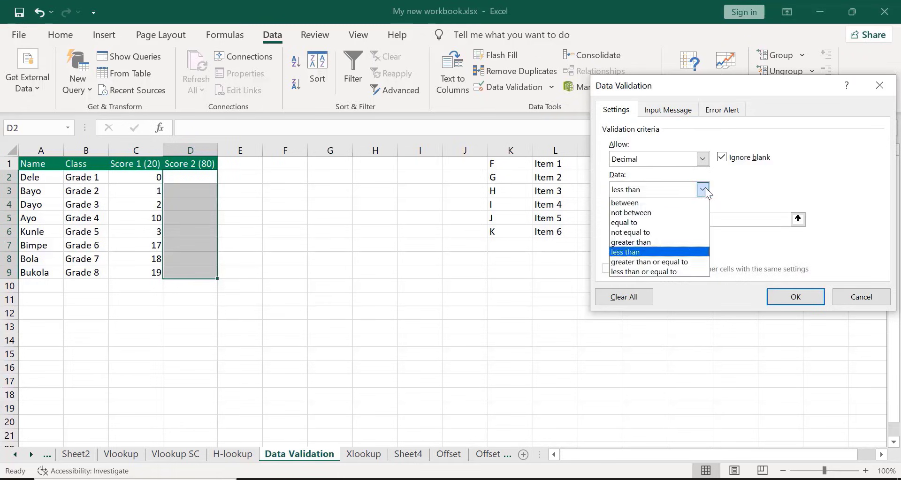
{"action": "left_click", "coordinate": [643, 201]}
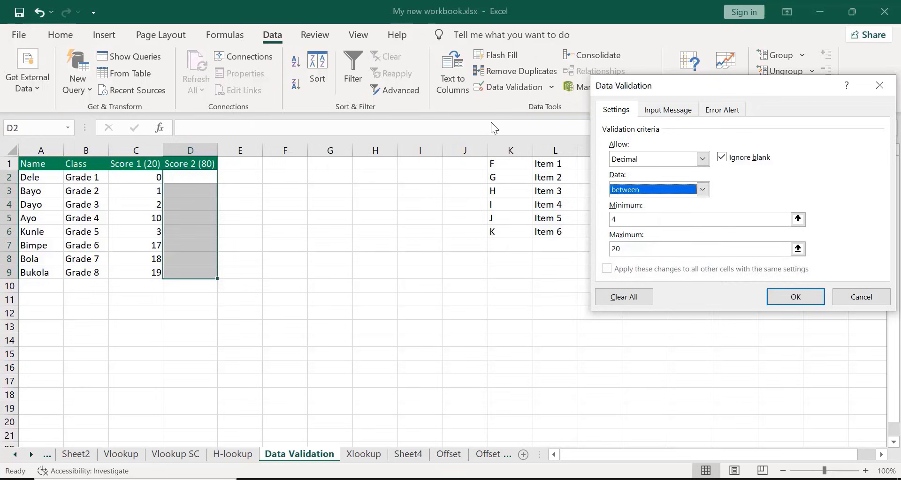
{"action": "left_click", "coordinate": [703, 190]}
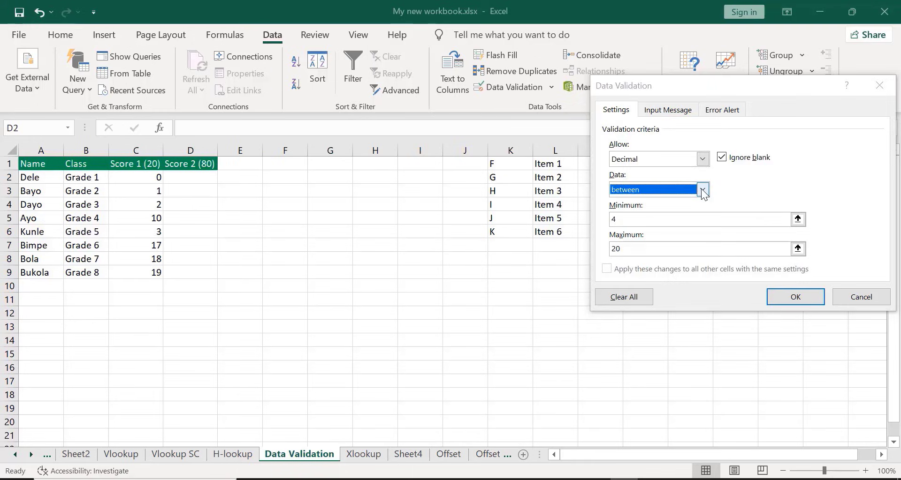
{"action": "left_click", "coordinate": [633, 212]}
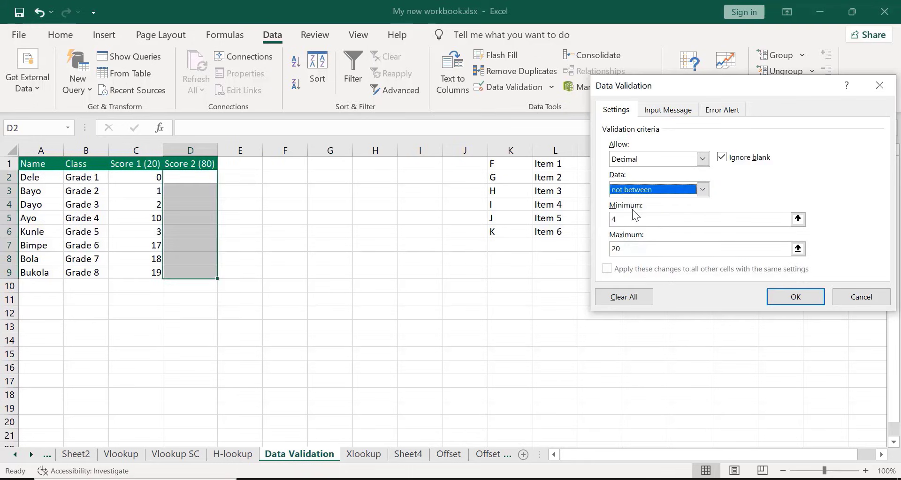
Set the Score 2 rule's minimum to 0 and its maximum to 80, and apply the rule
{"action": "left_click", "coordinate": [629, 217]}
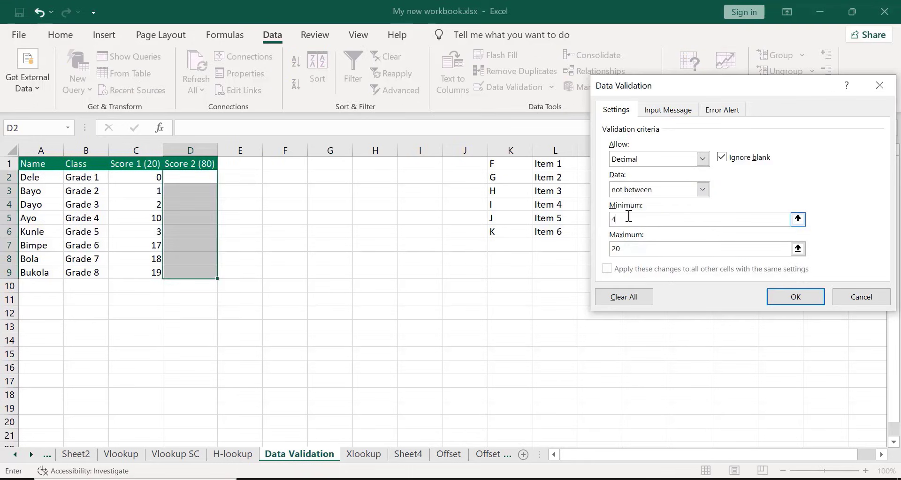
{"action": "key", "text": "BackSpace"}
{"action": "type", "text": "0"}
{"action": "left_click", "coordinate": [628, 247]}
{"action": "key", "text": "BackSpace"}
{"action": "key", "text": "BackSpace"}
{"action": "type", "text": "80"}
{"action": "left_click", "coordinate": [795, 298]}
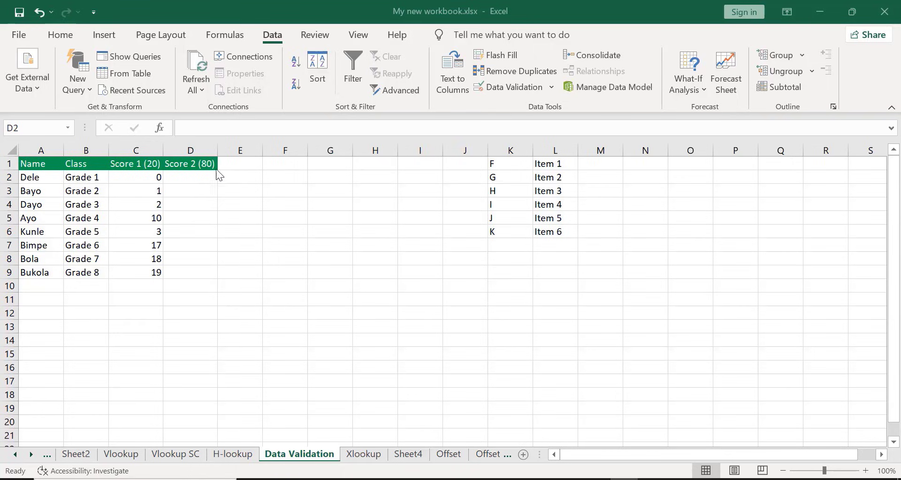
Enter the Score 2 values 50.8 in D2 and 0 in D3
{"action": "left_click", "coordinate": [182, 176]}
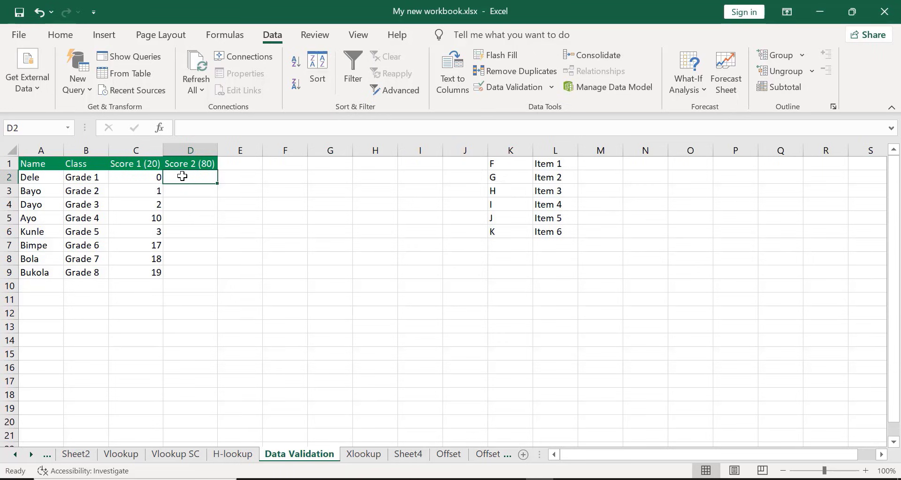
{"action": "type", "text": "50."}
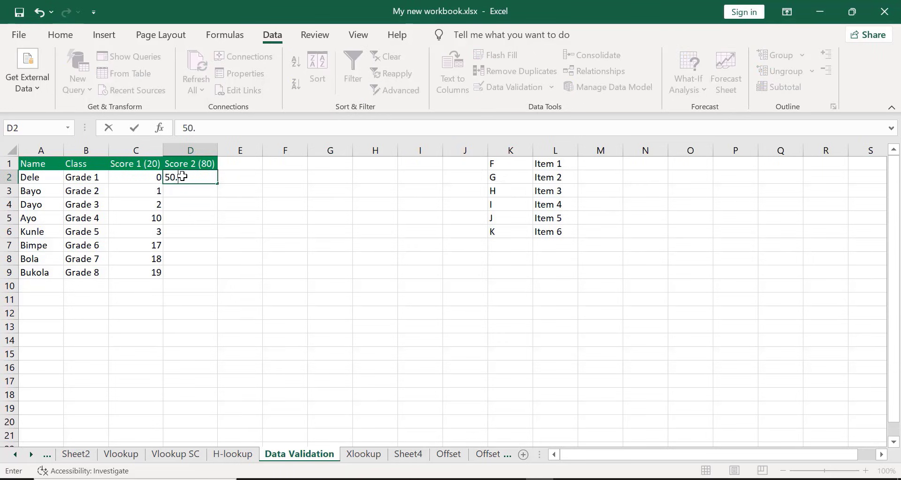
{"action": "type", "text": "8"}
{"action": "key", "text": "Return"}
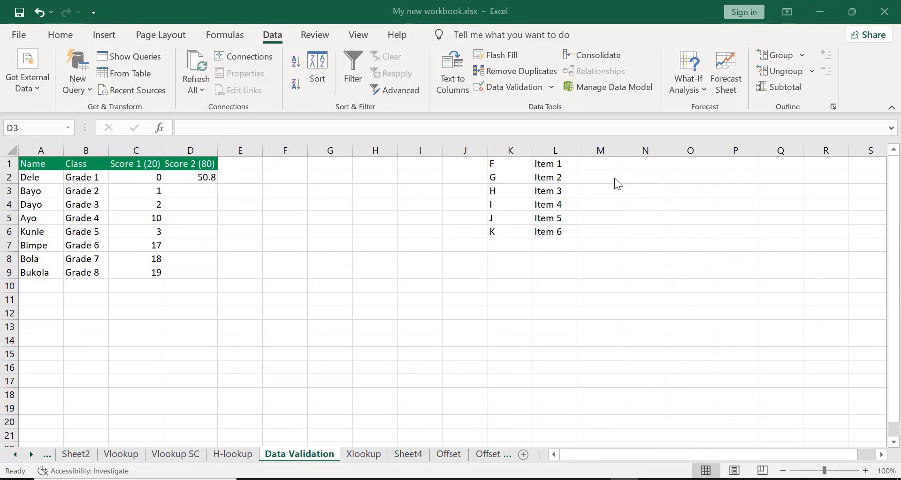
{"action": "left_click", "coordinate": [206, 189]}
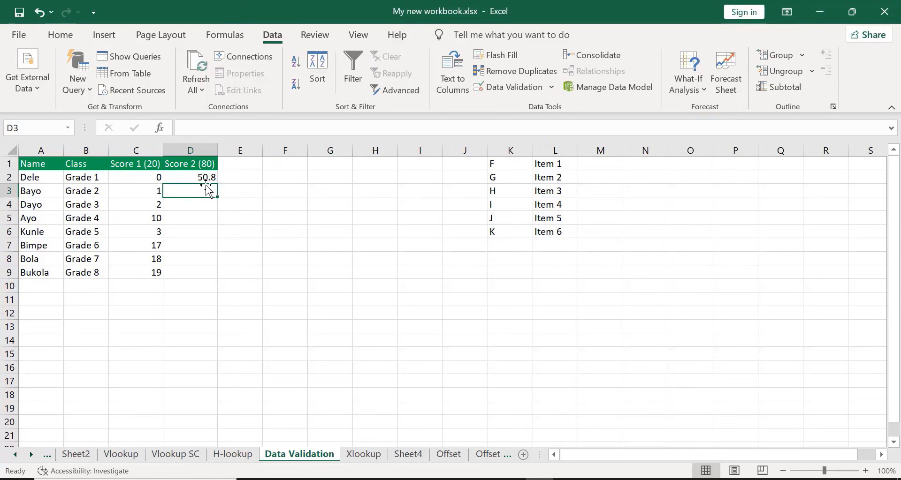
{"action": "type", "text": "0"}
{"action": "key", "text": "Return"}
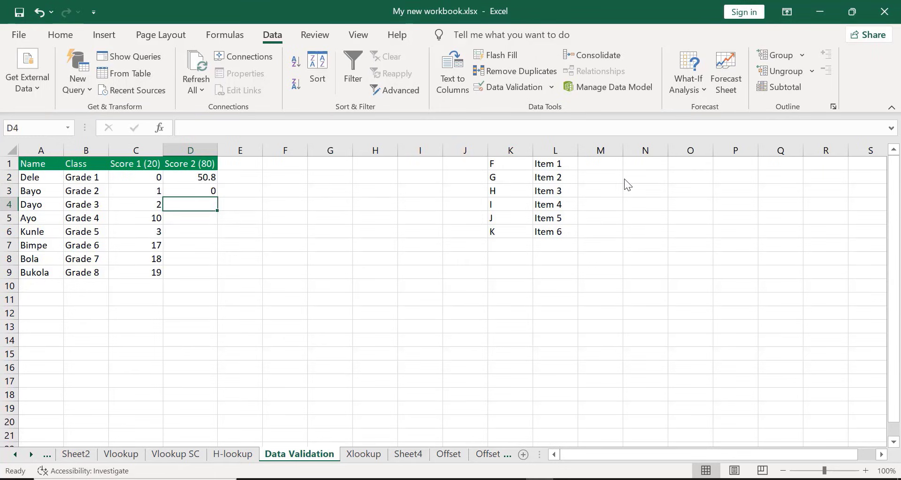
Test the Score 2 rule's lower limit by trying to enter -3 in D4, and discard the entry
{"action": "left_click", "coordinate": [178, 201]}
{"action": "type", "text": "-3"}
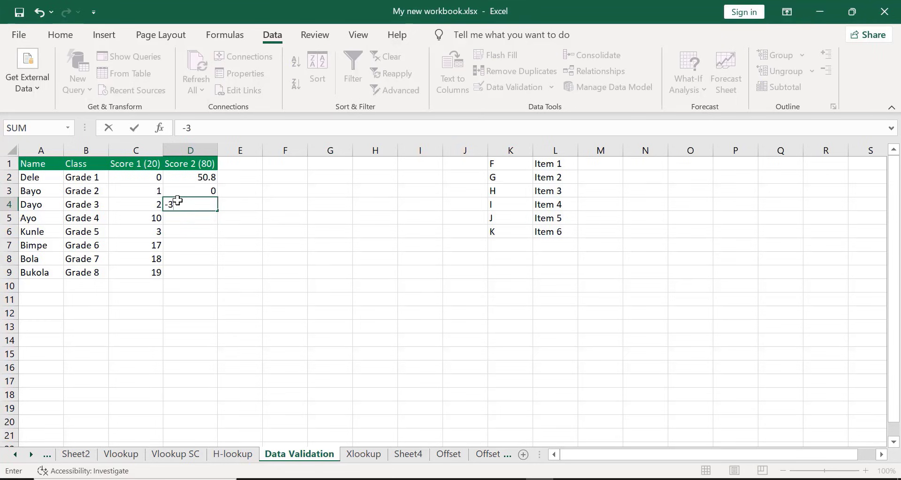
{"action": "key", "text": "Return"}
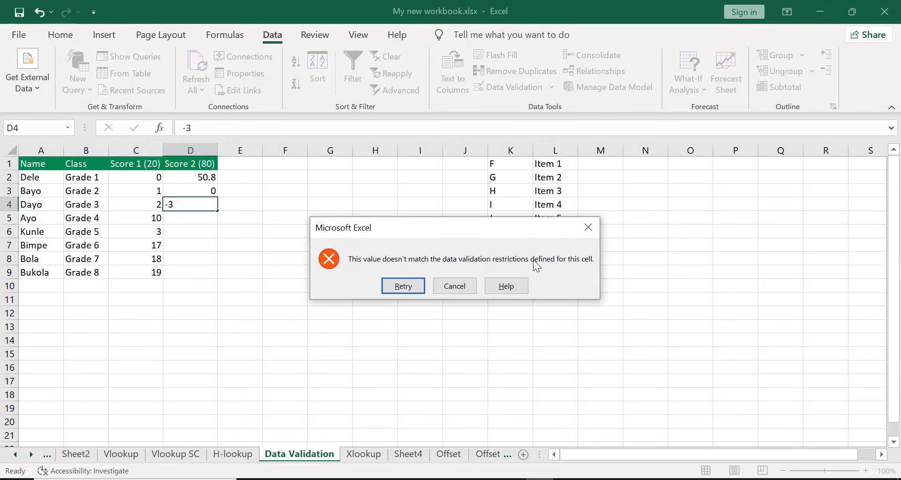
{"action": "left_click", "coordinate": [438, 285]}
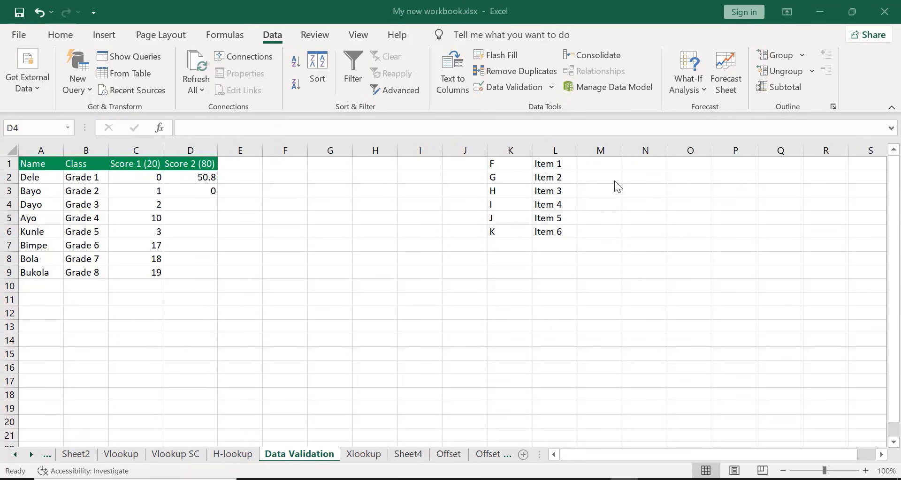
Test the Score 2 rule's upper limit by trying to enter 81 in D4, and discard the entry
{"action": "left_click", "coordinate": [182, 206]}
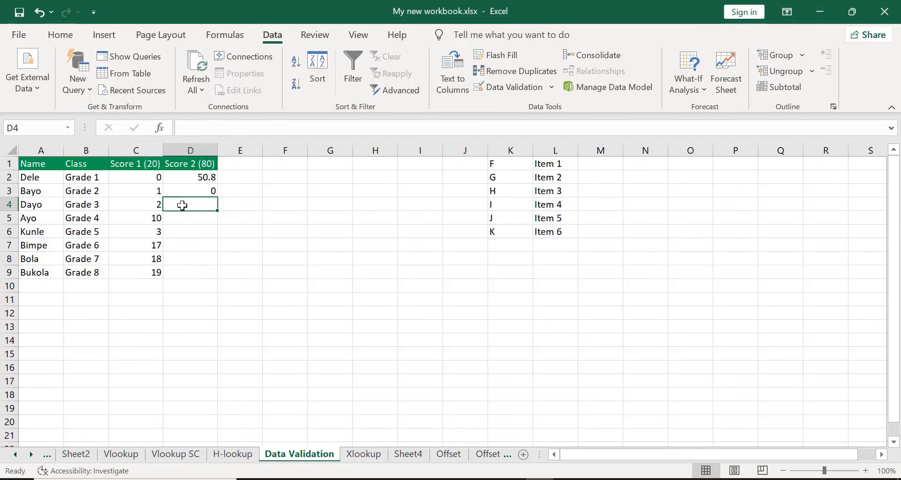
{"action": "type", "text": "8"}
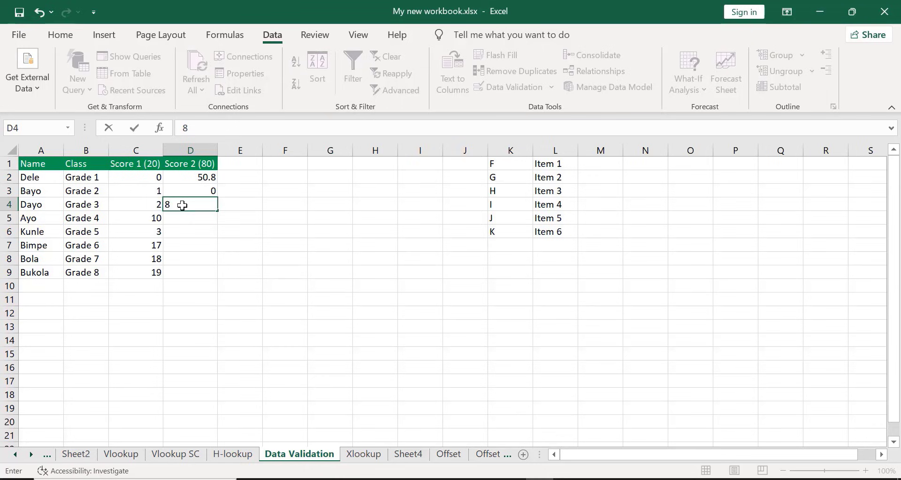
{"action": "type", "text": "1"}
{"action": "key", "text": "Return"}
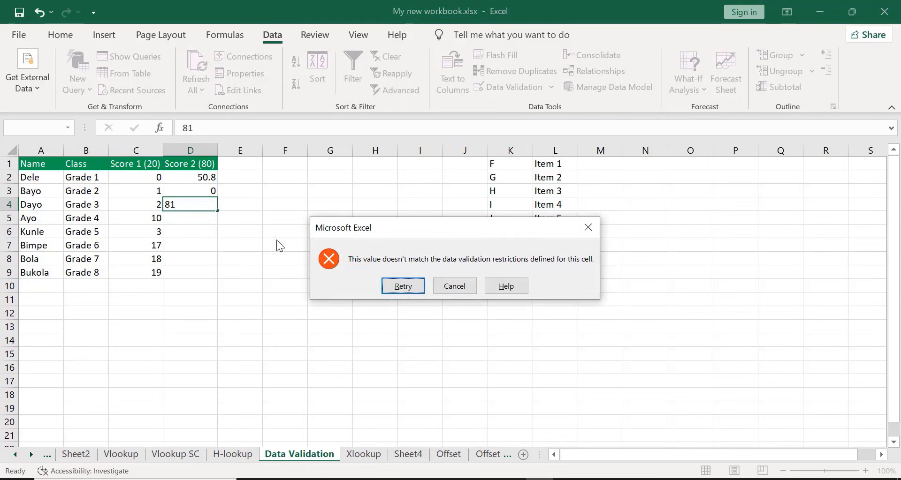
{"action": "left_click", "coordinate": [454, 286]}
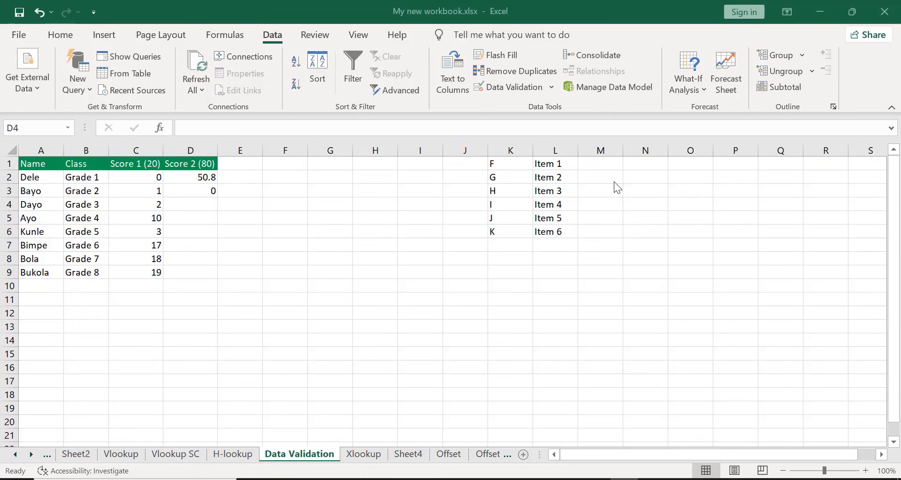
Enter the Score 2 values 45.5 in D4 and 60.9 in D5
{"action": "left_click", "coordinate": [178, 201]}
{"action": "type", "text": "4"}
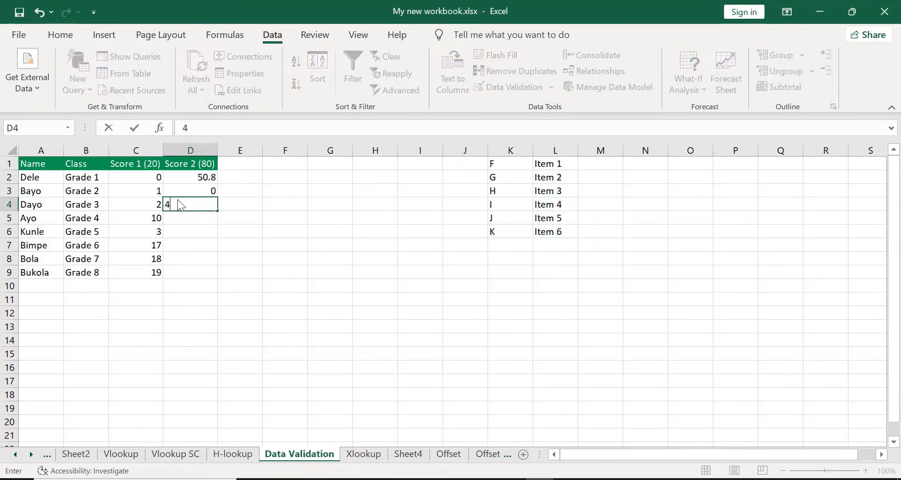
{"action": "type", "text": "5."}
{"action": "type", "text": "5"}
{"action": "key", "text": "Return"}
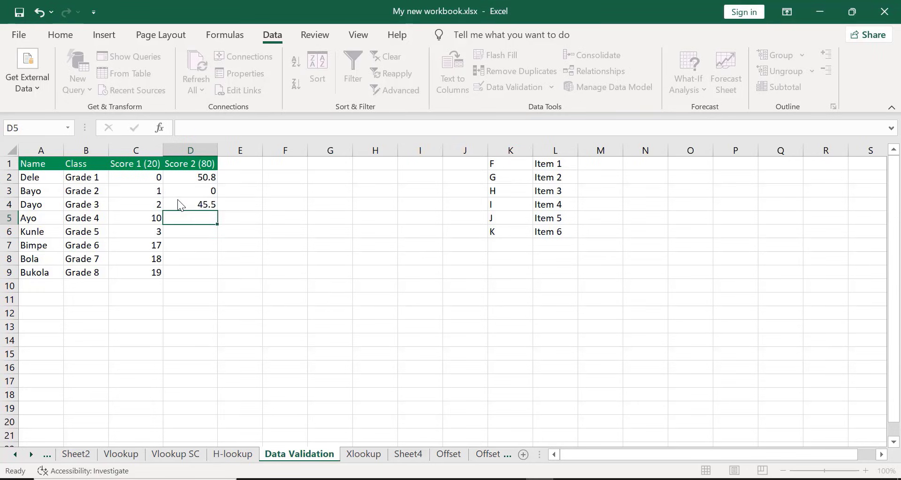
{"action": "type", "text": "60.9"}
{"action": "key", "text": "Return"}
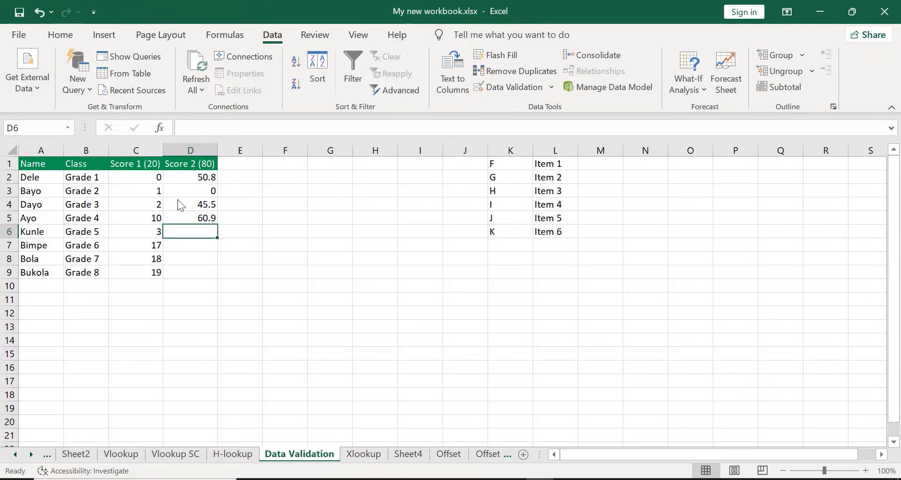
Enter the Score 2 values 75.5 in D6 and 34.6 in D7
{"action": "type", "text": "7"}
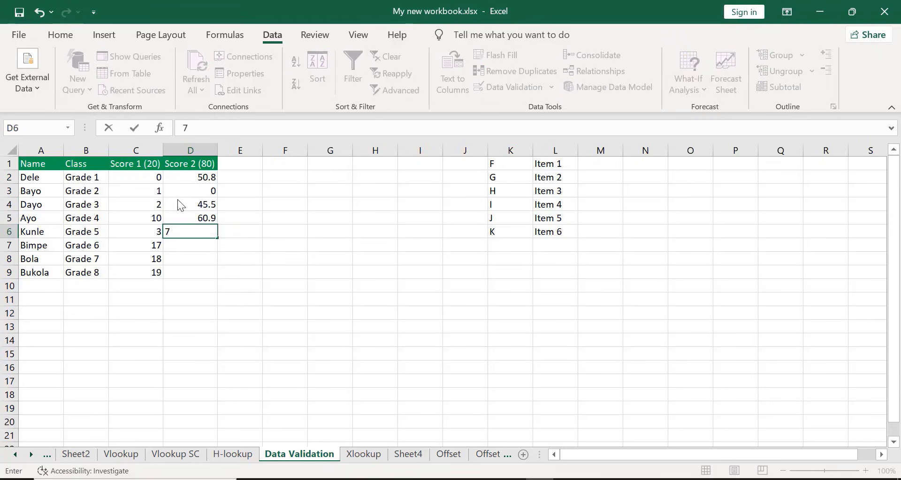
{"action": "type", "text": "5.5"}
{"action": "key", "text": "Return"}
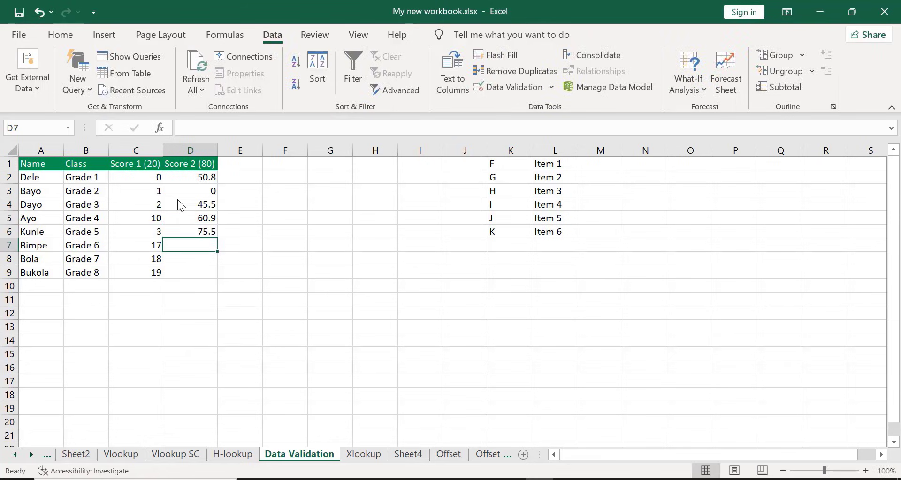
{"action": "type", "text": "34"}
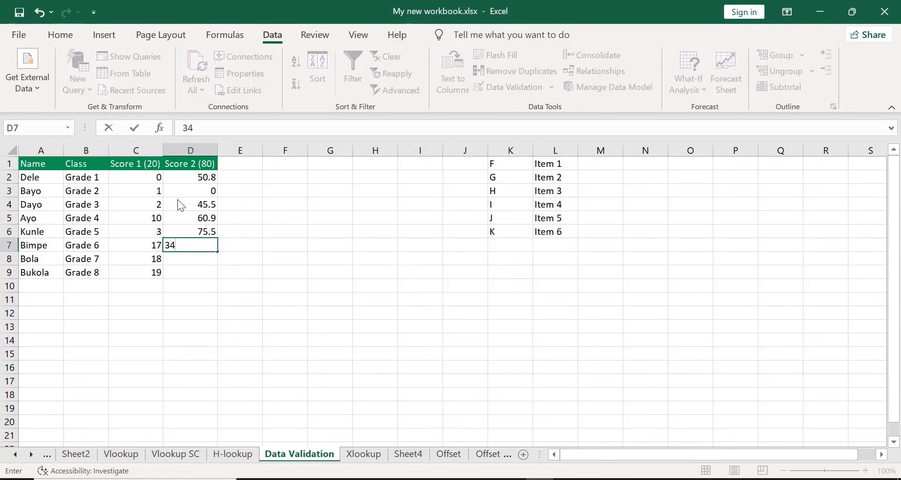
{"action": "type", "text": ".6"}
{"action": "key", "text": "Return"}
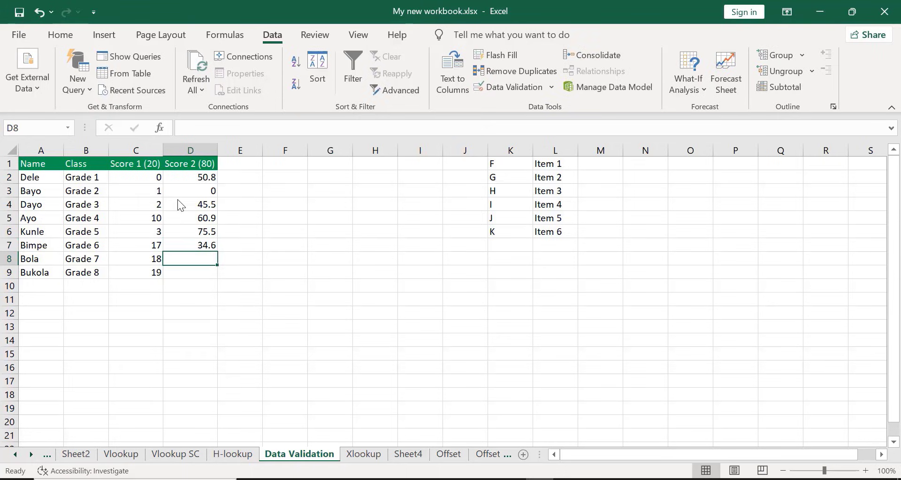
Complete the Score 2 column with 65.5 in D8 and 75.5 in D9
{"action": "type", "text": "60."}
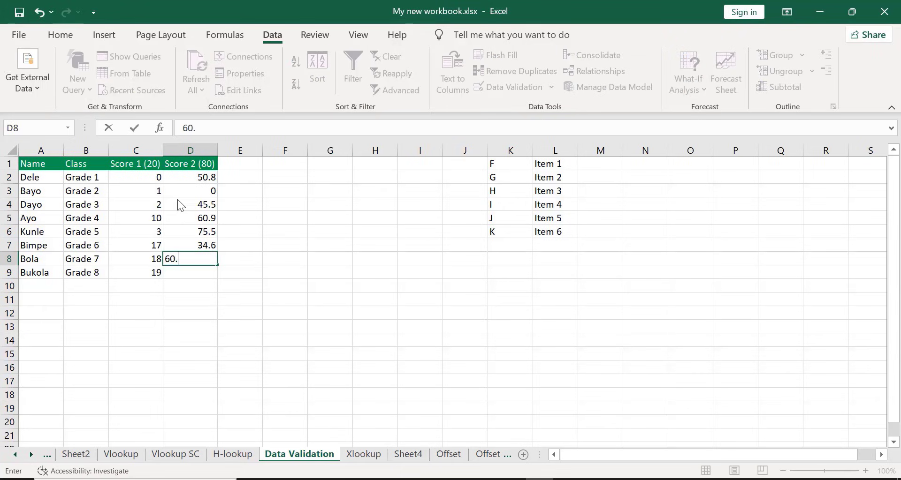
{"action": "key", "text": "BackSpace"}
{"action": "key", "text": "BackSpace"}
{"action": "type", "text": "5.5"}
{"action": "key", "text": "Return"}
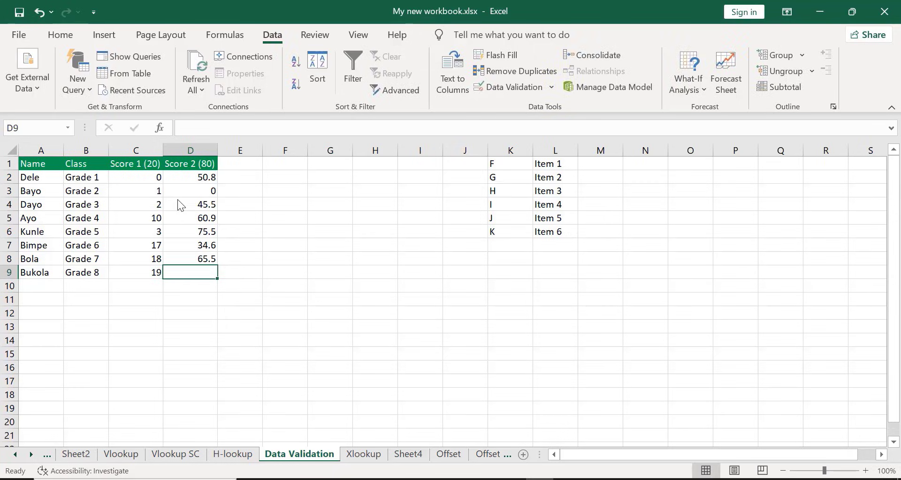
{"action": "type", "text": "7"}
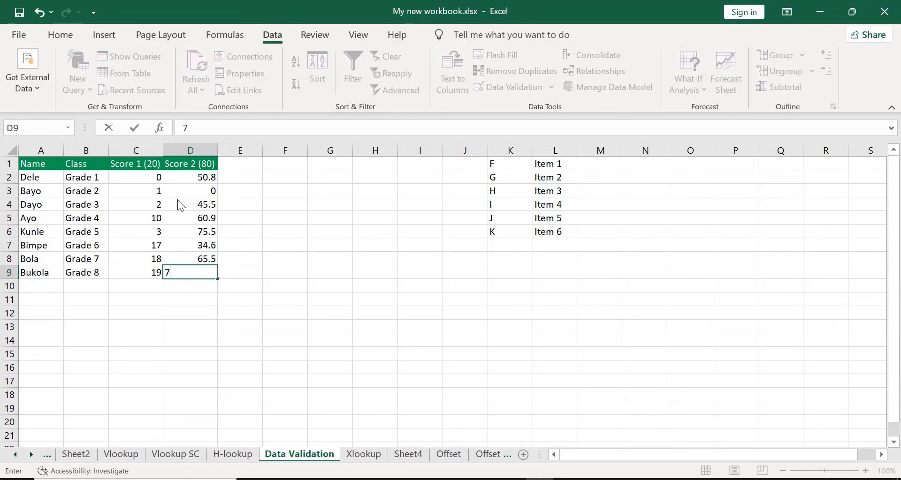
{"action": "type", "text": "5.5"}
{"action": "key", "text": "Return"}
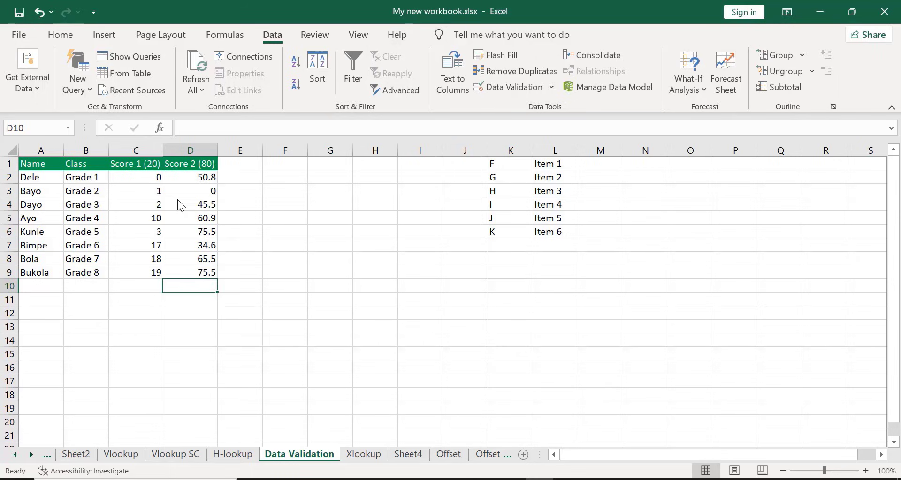
{"action": "left_click", "coordinate": [605, 183]}
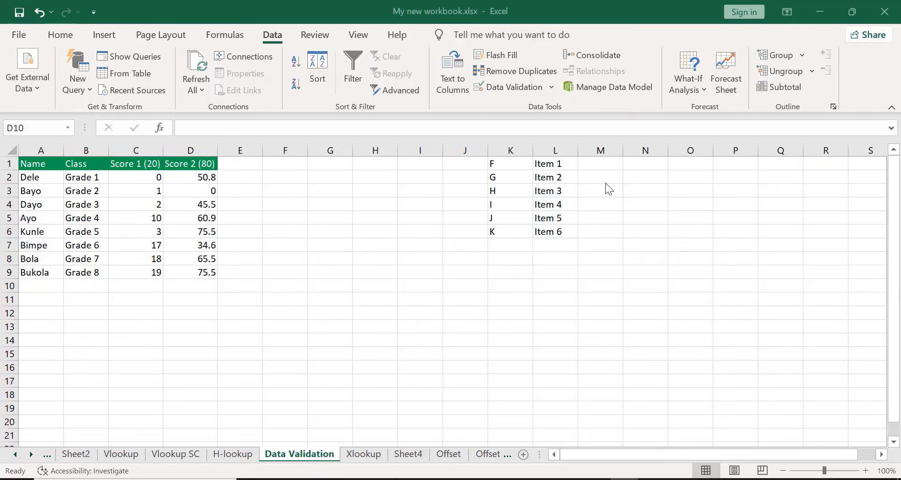
Clear all the Class entries in cells B2 through B9
{"action": "left_click", "coordinate": [72, 178]}
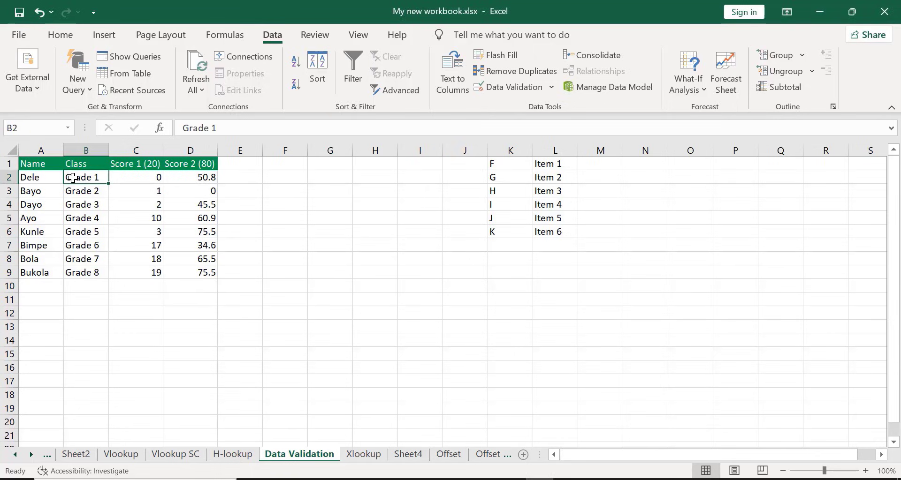
{"action": "key", "text": "shift+Down"}
{"action": "key", "text": "shift+Down"}
{"action": "key", "text": "shift+Down"}
{"action": "key", "text": "shift+Down"}
{"action": "key", "text": "shift+Down"}
{"action": "key", "text": "shift+Down"}
{"action": "key", "text": "shift+Down"}
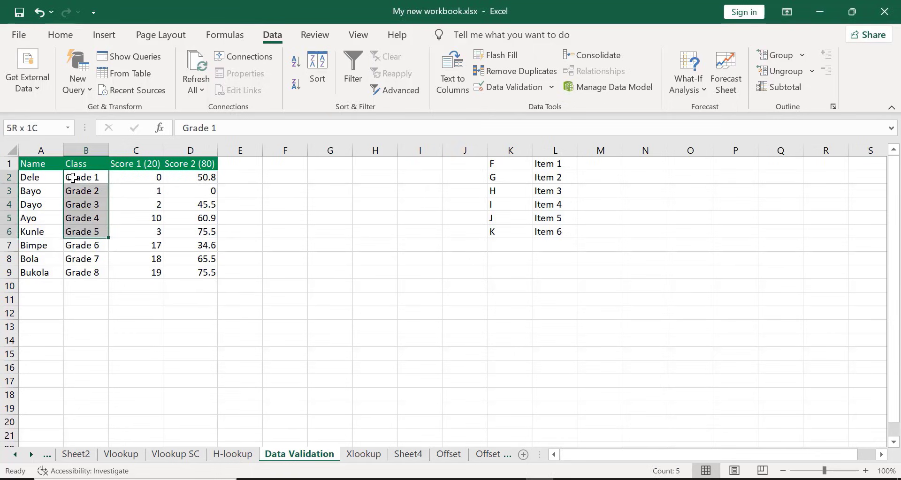
{"action": "key", "text": "BackSpace"}
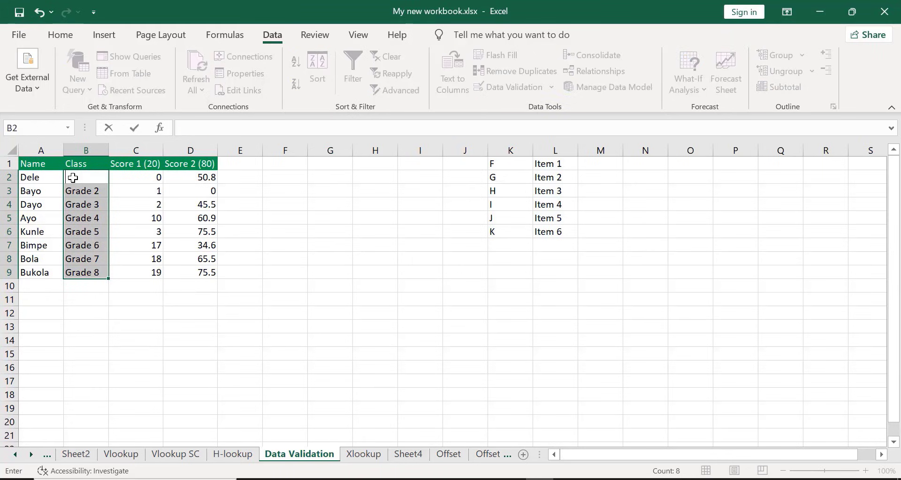
{"action": "key", "text": "Down"}
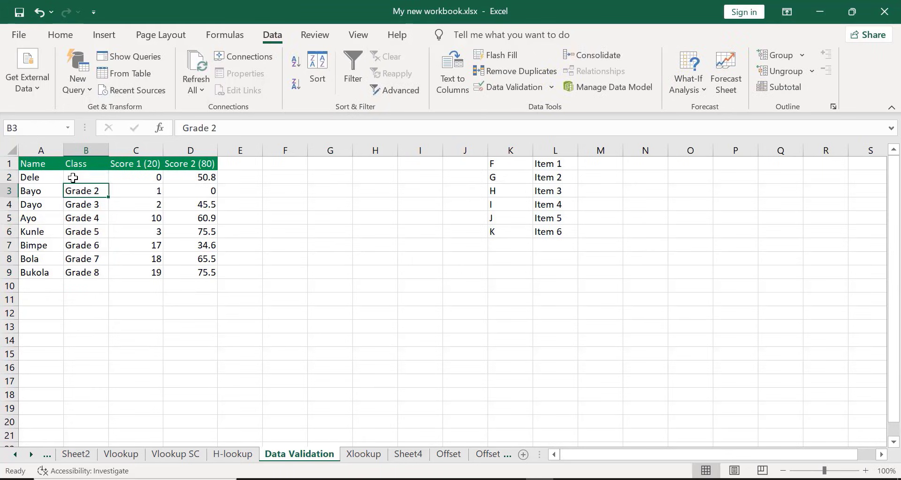
{"action": "key", "text": "BackSpace"}
{"action": "key", "text": "Down"}
{"action": "key", "text": "BackSpace"}
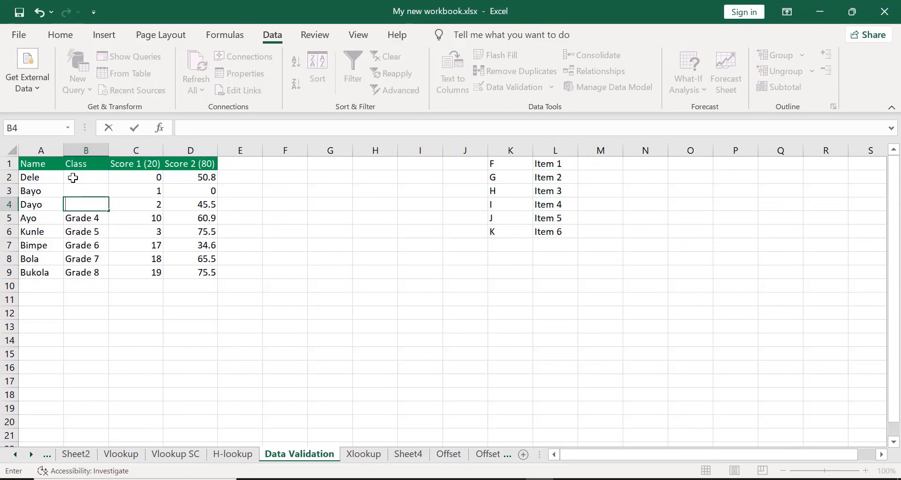
{"action": "key", "text": "Down"}
{"action": "key", "text": "BackSpace"}
{"action": "key", "text": "Down"}
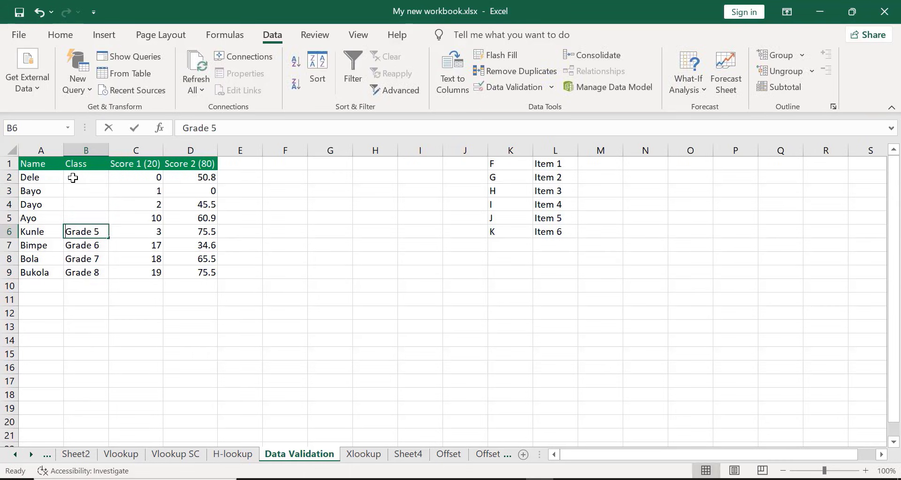
{"action": "key", "text": "BackSpace"}
{"action": "key", "text": "Down"}
{"action": "key", "text": "BackSpace"}
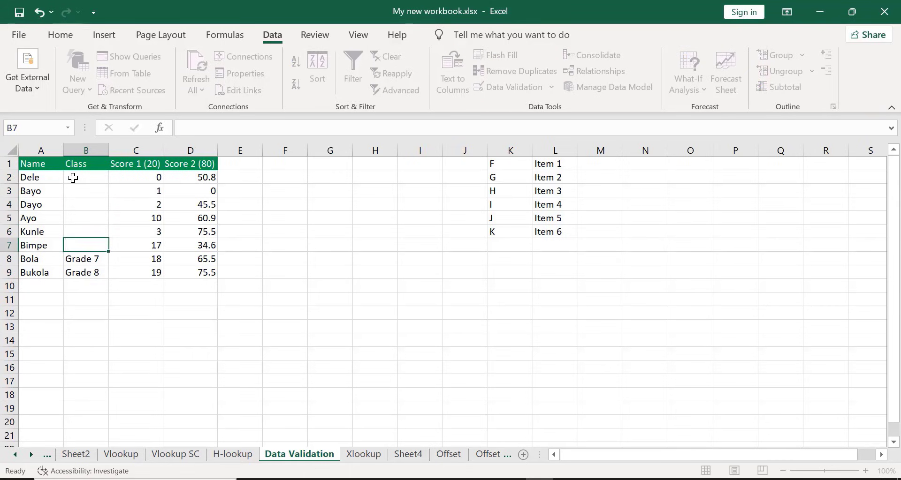
{"action": "key", "text": "Down"}
{"action": "key", "text": "BackSpace"}
{"action": "key", "text": "Down"}
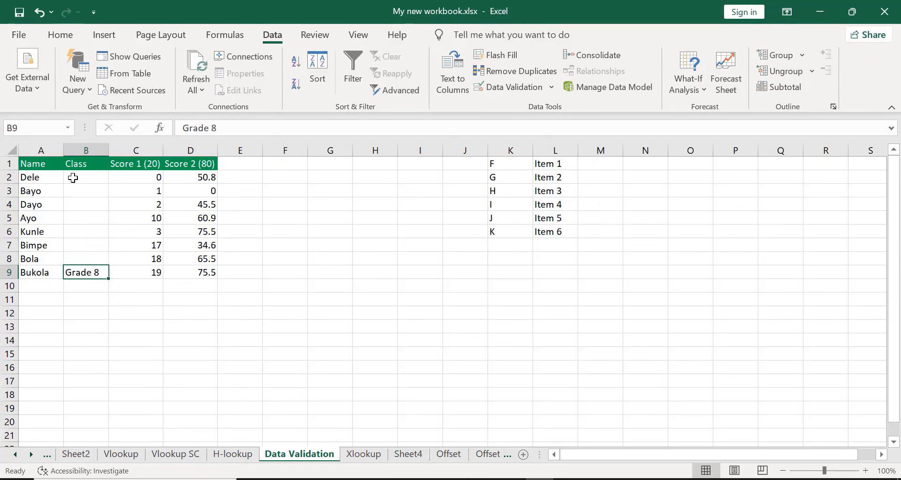
{"action": "key", "text": "BackSpace"}
{"action": "left_click", "coordinate": [196, 290]}
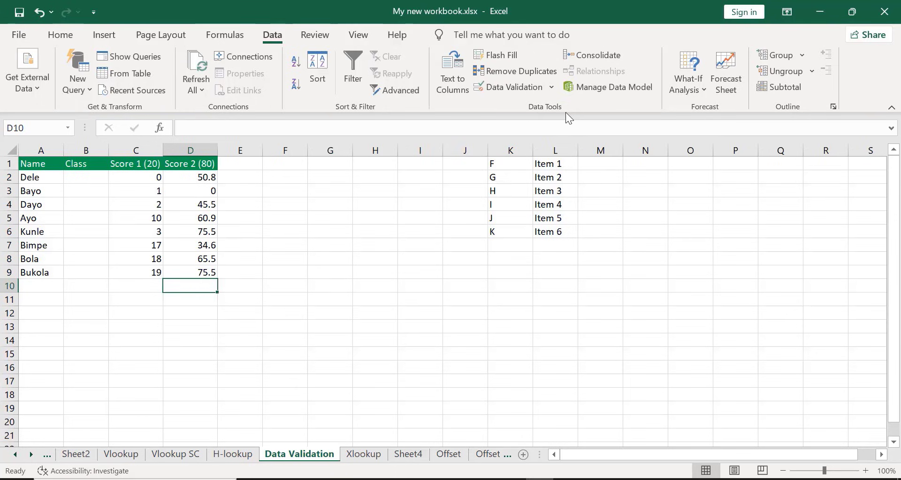
{"action": "key", "text": "alt+Tab"}
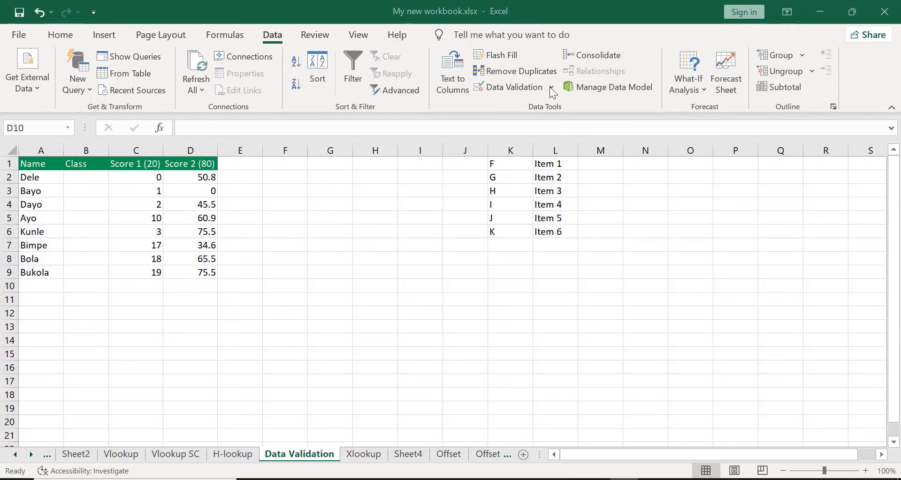
{"action": "key", "text": "alt+Tab"}
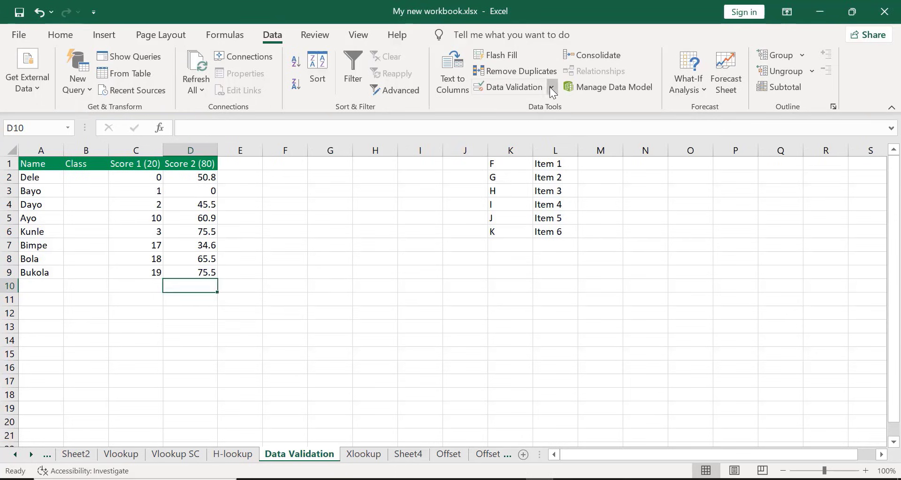
{"action": "left_click", "coordinate": [550, 87]}
{"action": "left_click", "coordinate": [534, 107]}
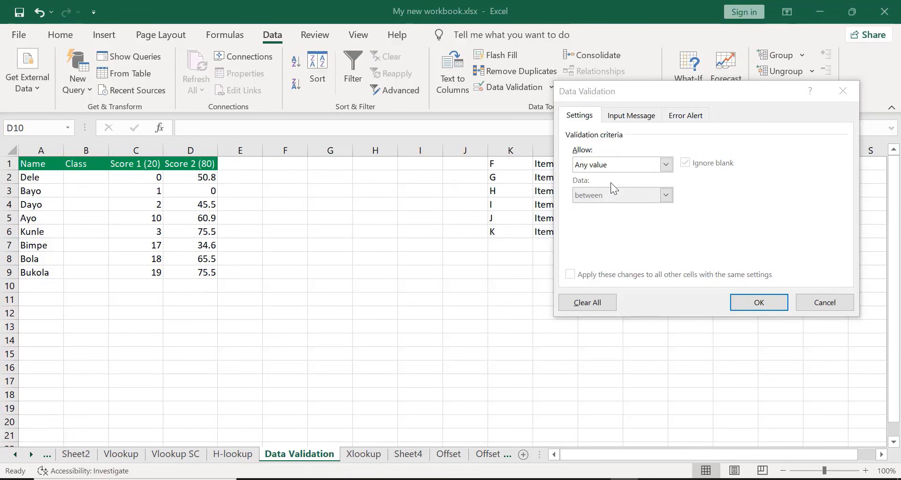
{"action": "left_click", "coordinate": [666, 164]}
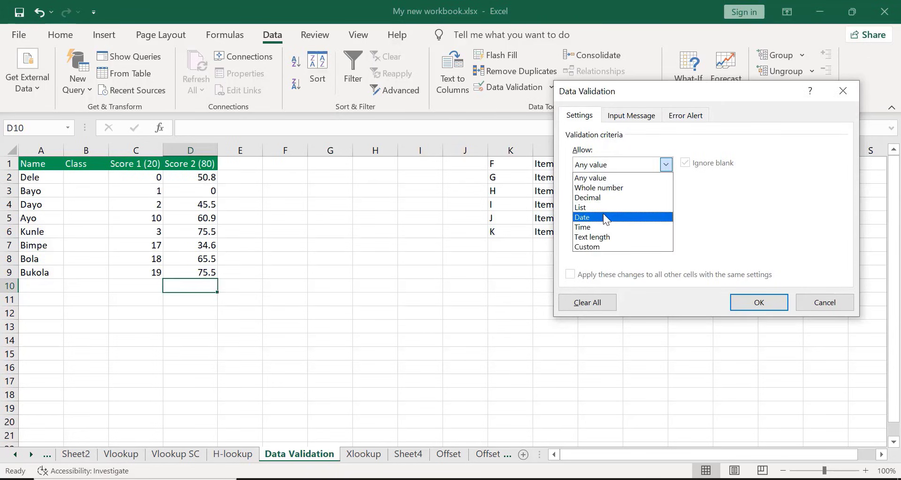
{"action": "left_click", "coordinate": [589, 207]}
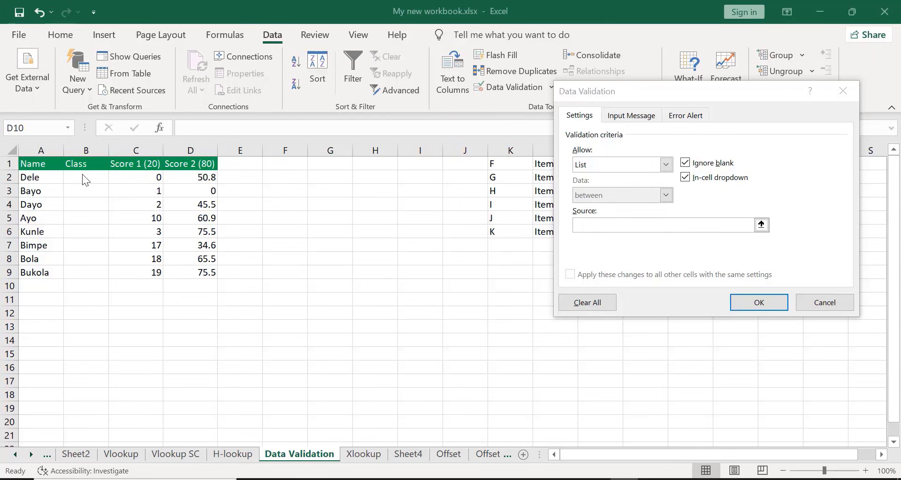
{"action": "left_click", "coordinate": [598, 225]}
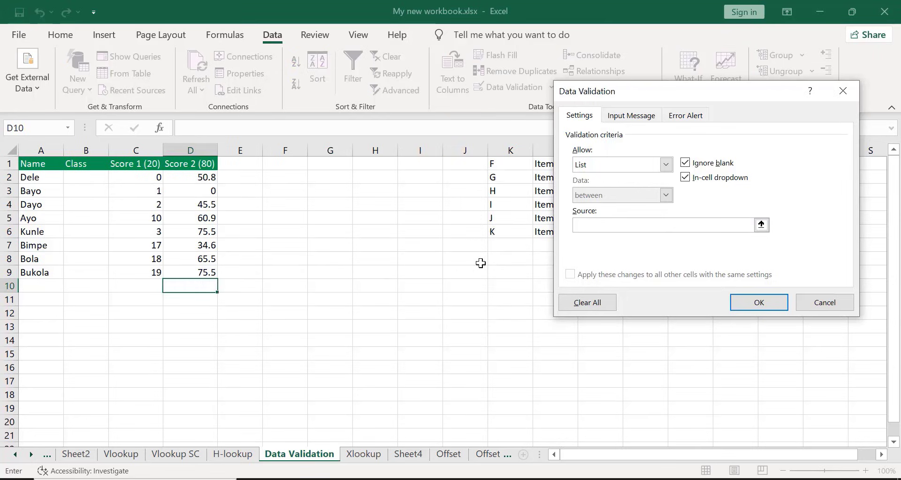
{"action": "left_click", "coordinate": [75, 175]}
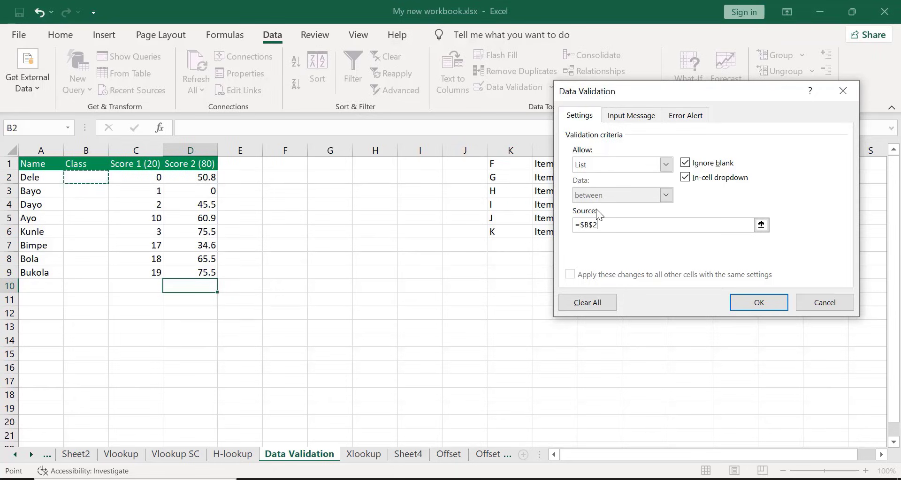
{"action": "key", "text": "BackSpace"}
{"action": "key", "text": "BackSpace"}
{"action": "key", "text": "BackSpace"}
{"action": "key", "text": "BackSpace"}
{"action": "key", "text": "BackSpace"}
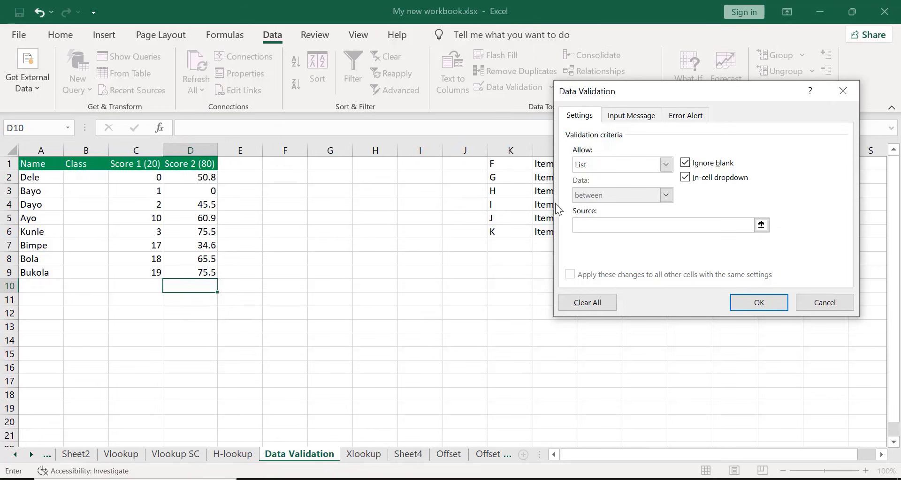
{"action": "left_click", "coordinate": [509, 162]}
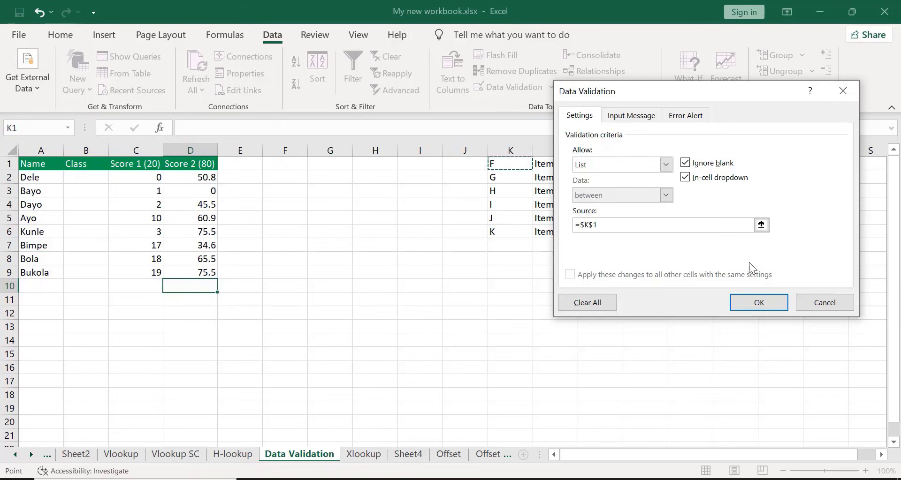
{"action": "left_click", "coordinate": [818, 302]}
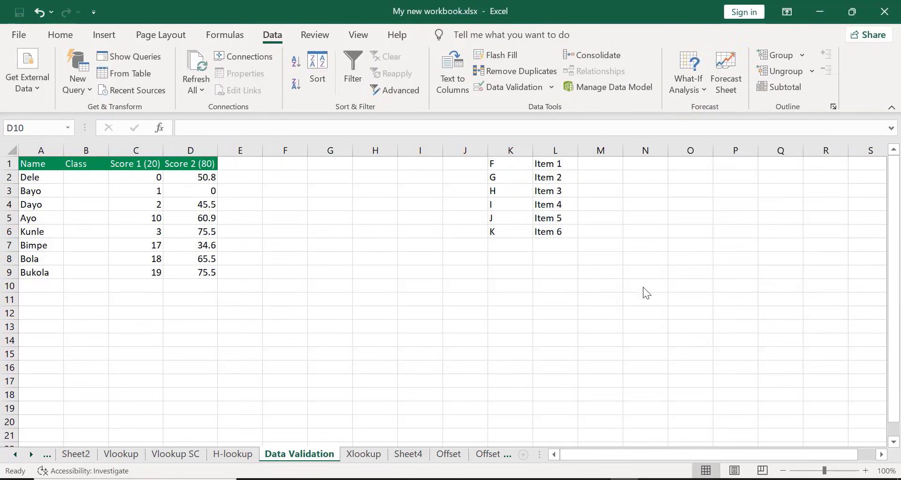
Add a List data validation rule to cell B2 with the source =$K$1:$K$6 and check its dropdown choices
{"action": "left_click", "coordinate": [80, 177]}
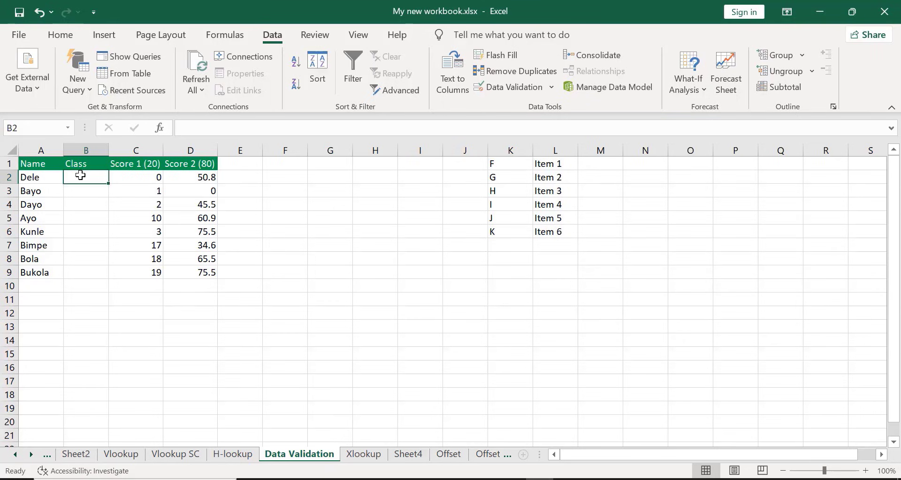
{"action": "left_click", "coordinate": [505, 85]}
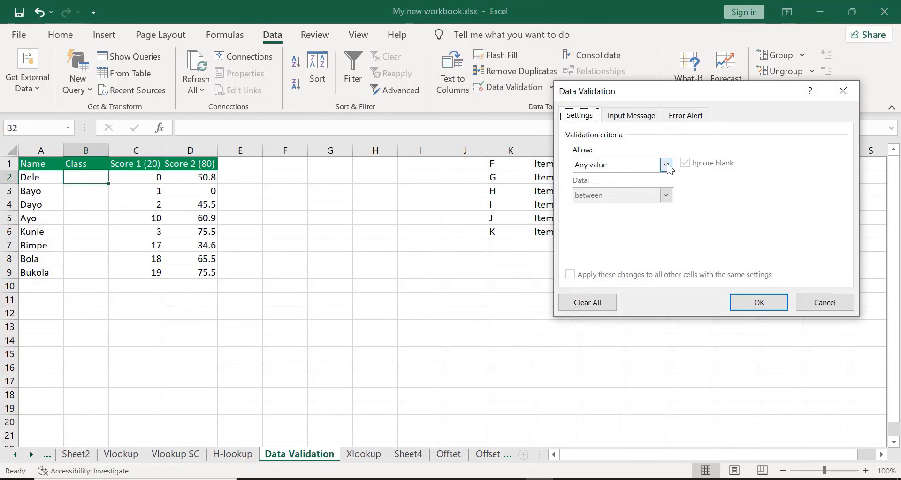
{"action": "left_click", "coordinate": [666, 163]}
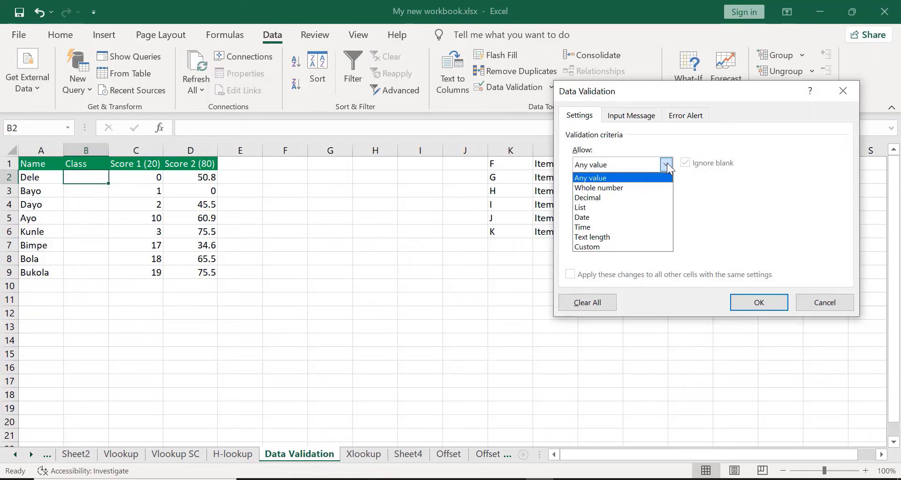
{"action": "left_click", "coordinate": [588, 207]}
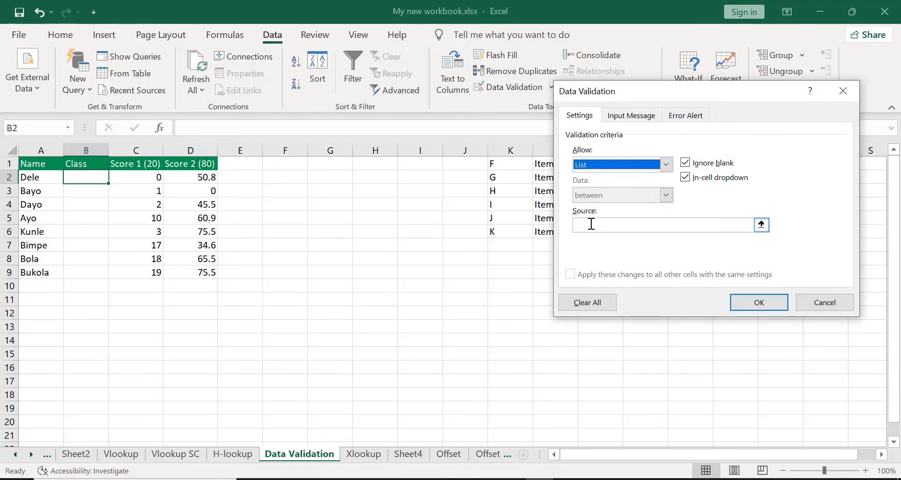
{"action": "left_click", "coordinate": [591, 224]}
{"action": "left_click", "coordinate": [507, 165]}
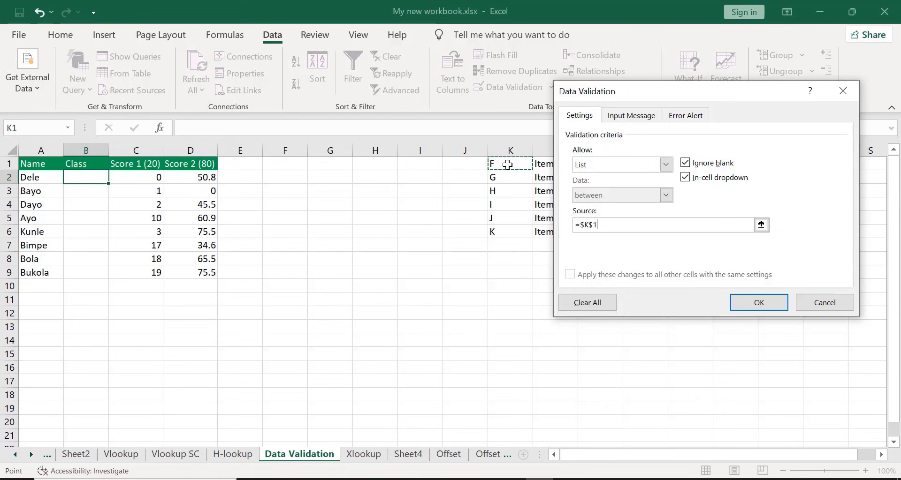
{"action": "key", "text": "shift+Down"}
{"action": "key", "text": "shift+Down"}
{"action": "key", "text": "shift+Down"}
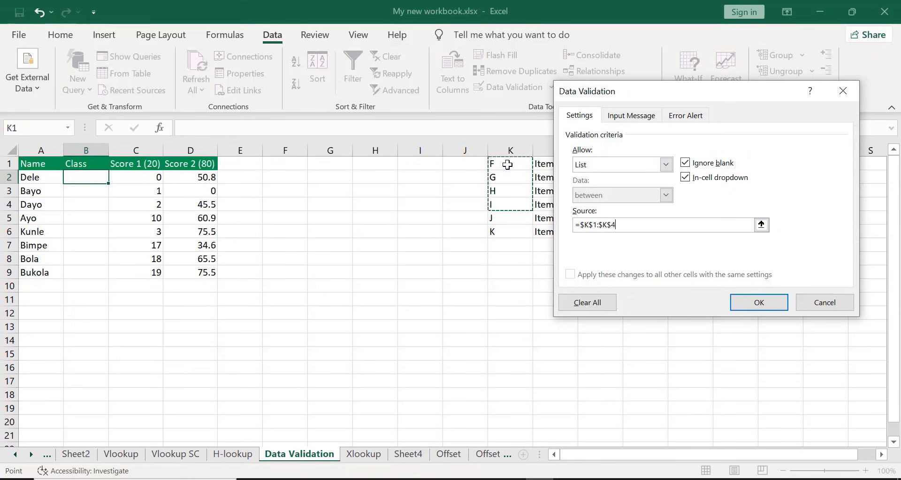
{"action": "key", "text": "shift+Down"}
{"action": "key", "text": "shift+Down"}
{"action": "left_click", "coordinate": [740, 297]}
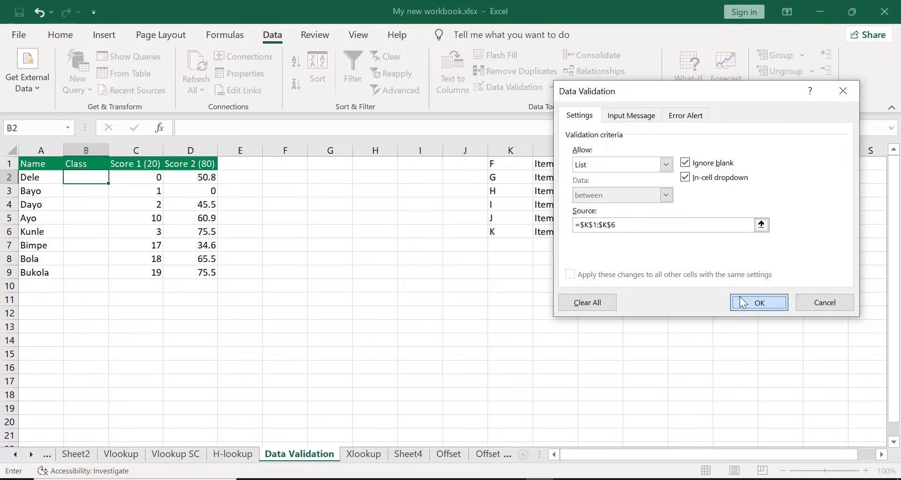
{"action": "left_click", "coordinate": [740, 296]}
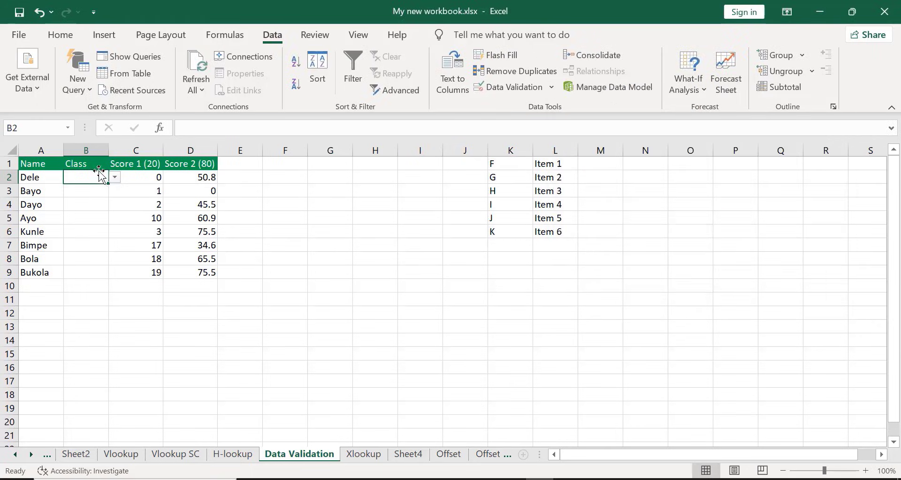
{"action": "left_click", "coordinate": [115, 177]}
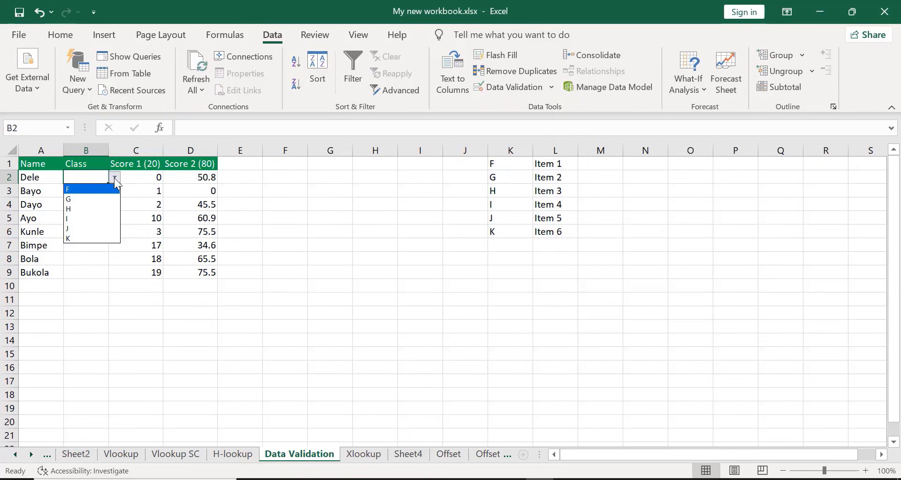
{"action": "key", "text": "Escape"}
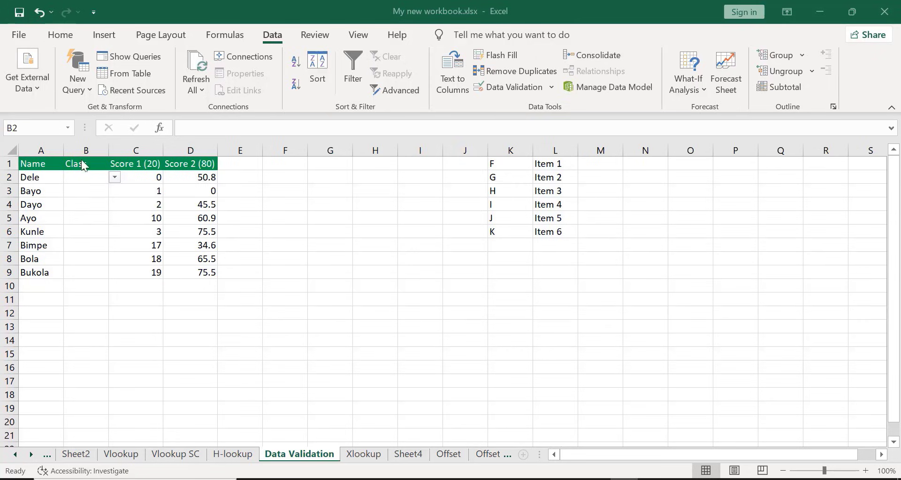
Fill B2's list validation down the Class column through B9
{"action": "left_click", "coordinate": [510, 331]}
{"action": "left_click", "coordinate": [86, 176]}
{"action": "left_click", "coordinate": [91, 178]}
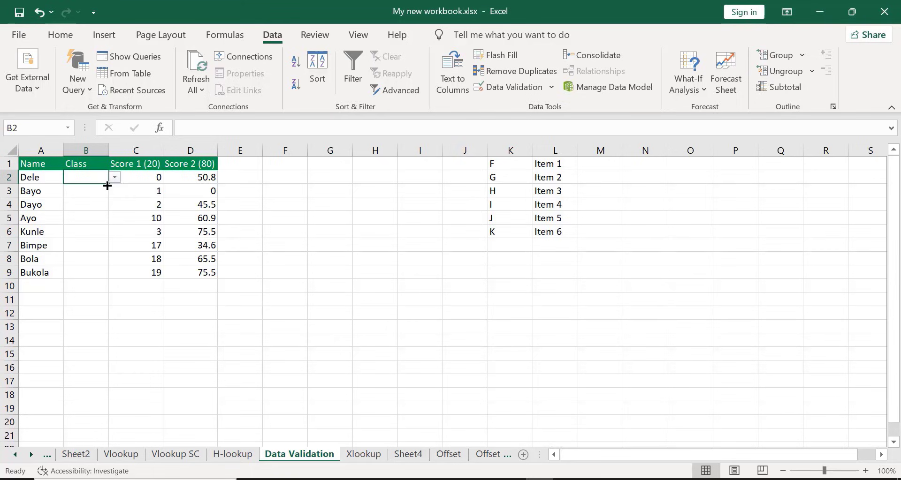
{"action": "left_click_drag", "start_coordinate": [107, 186], "coordinate": [105, 276]}
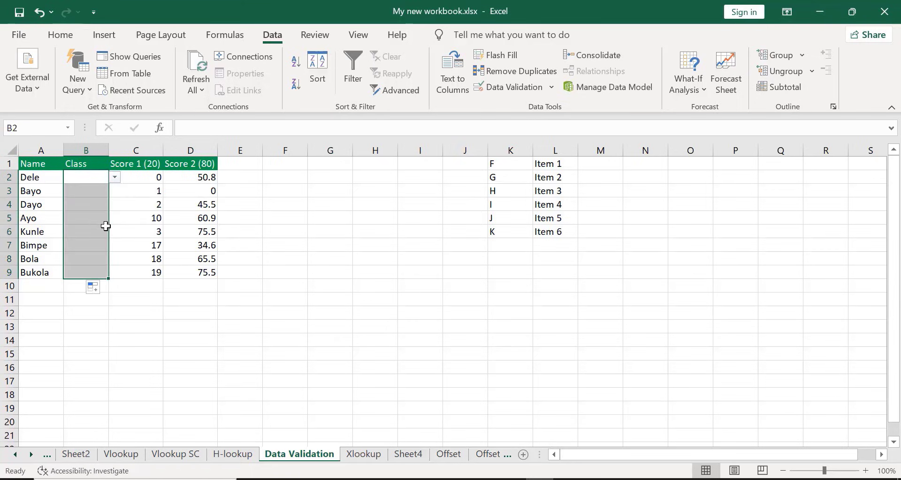
{"action": "left_click", "coordinate": [130, 236]}
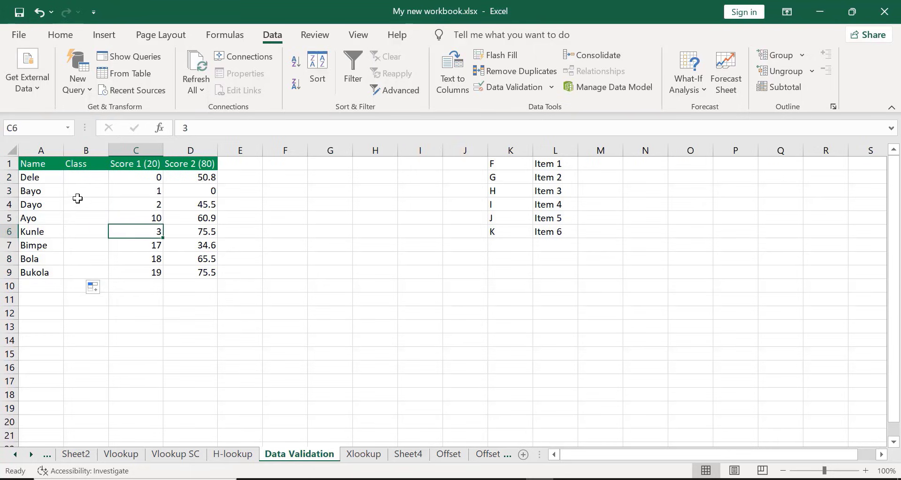
Examine the dropdown choices in cell B2 again without picking one
{"action": "left_click", "coordinate": [88, 174]}
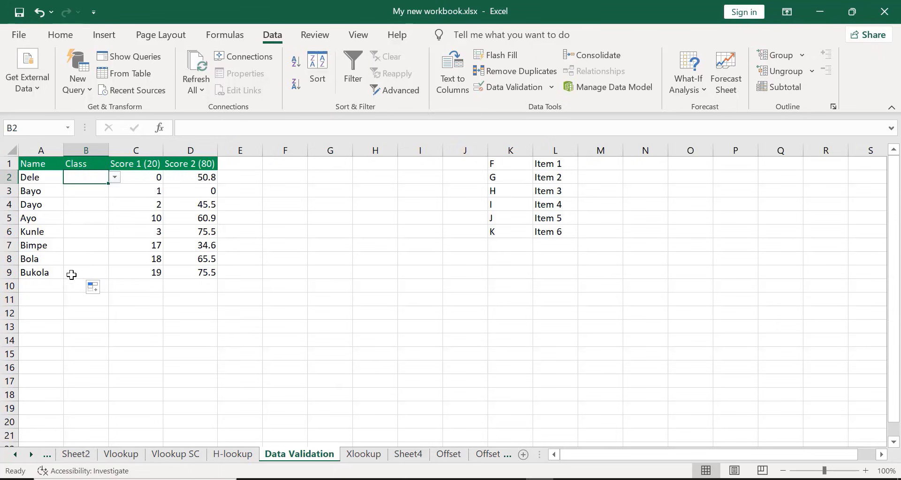
{"action": "left_click", "coordinate": [114, 177]}
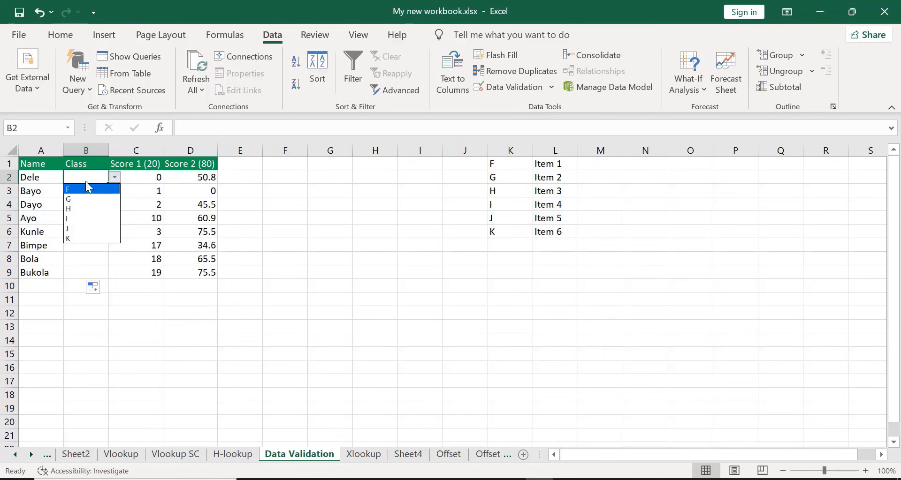
{"action": "key", "text": "Escape"}
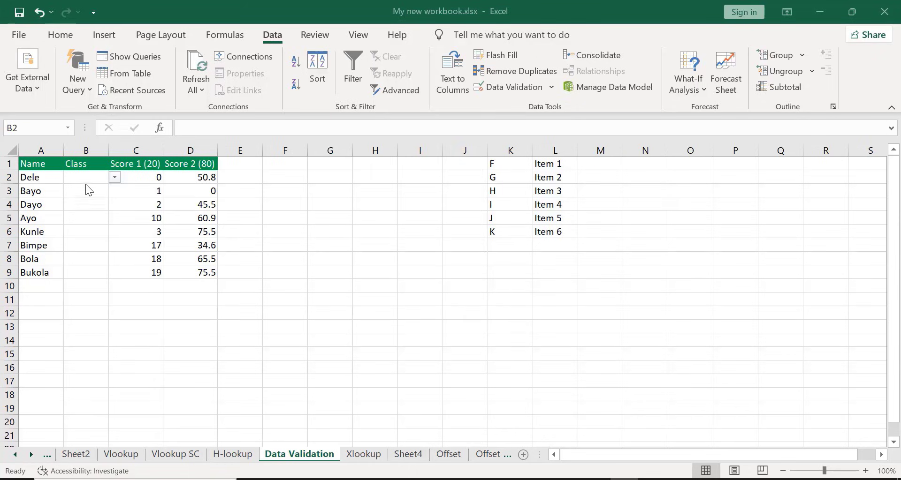
Choose F for cell B2 and G for cell B3 from their Class dropdown lists
{"action": "left_click", "coordinate": [114, 178]}
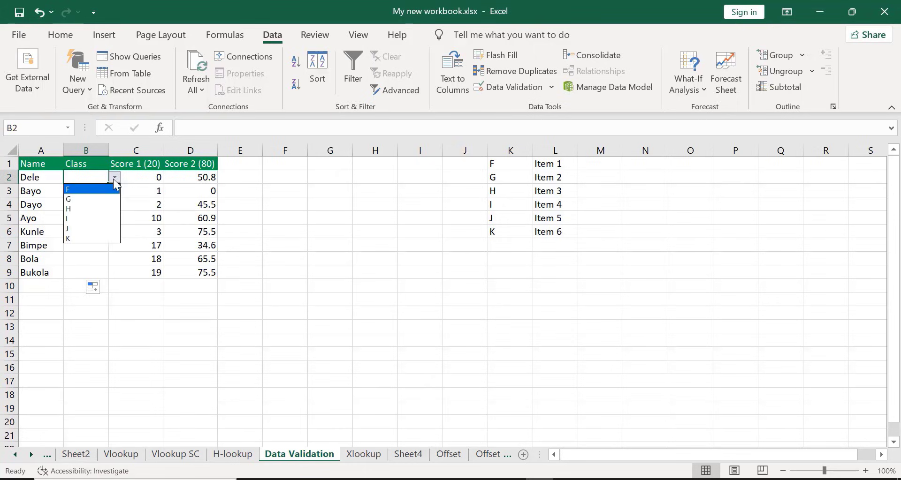
{"action": "left_click", "coordinate": [85, 190]}
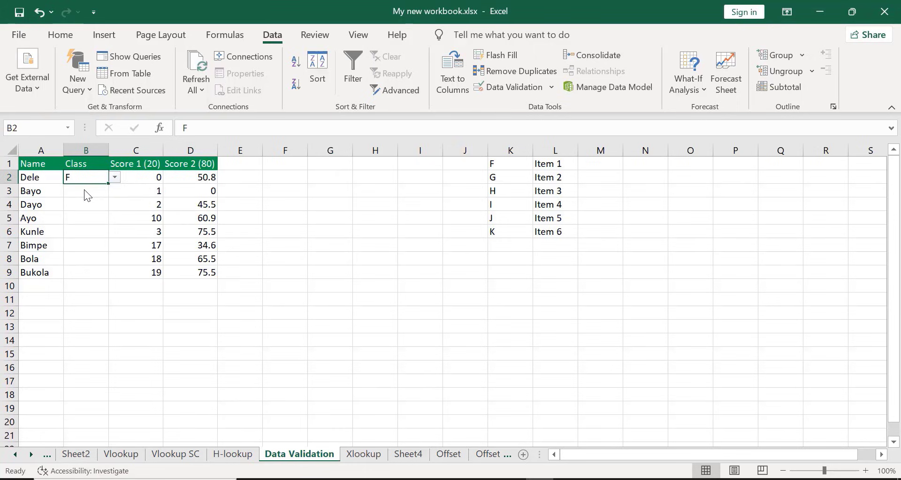
{"action": "left_click", "coordinate": [84, 190]}
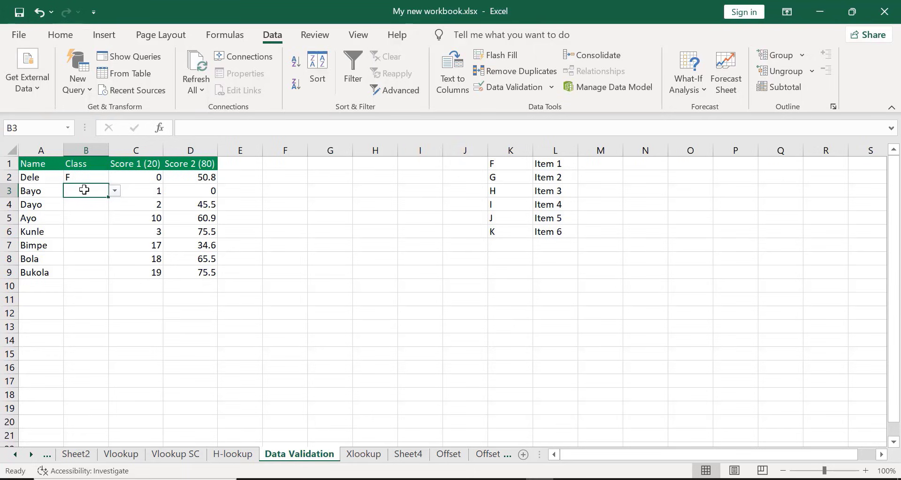
{"action": "left_click", "coordinate": [119, 189]}
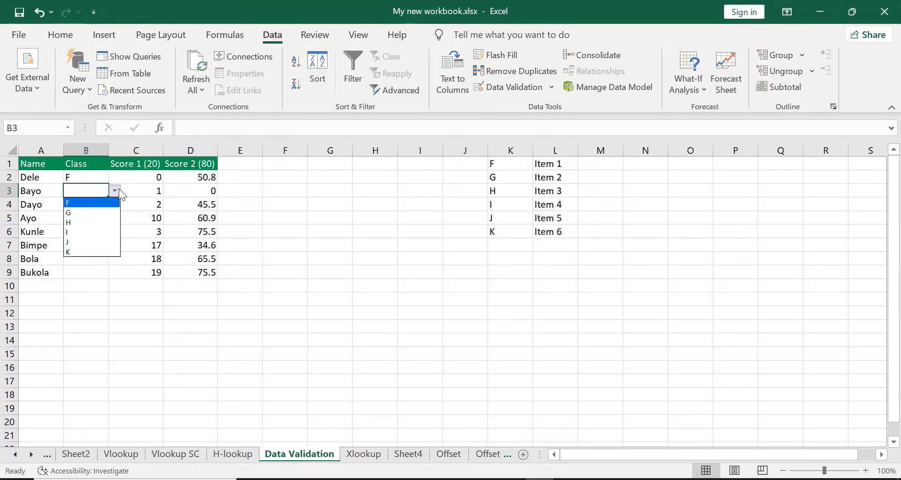
{"action": "left_click", "coordinate": [74, 212]}
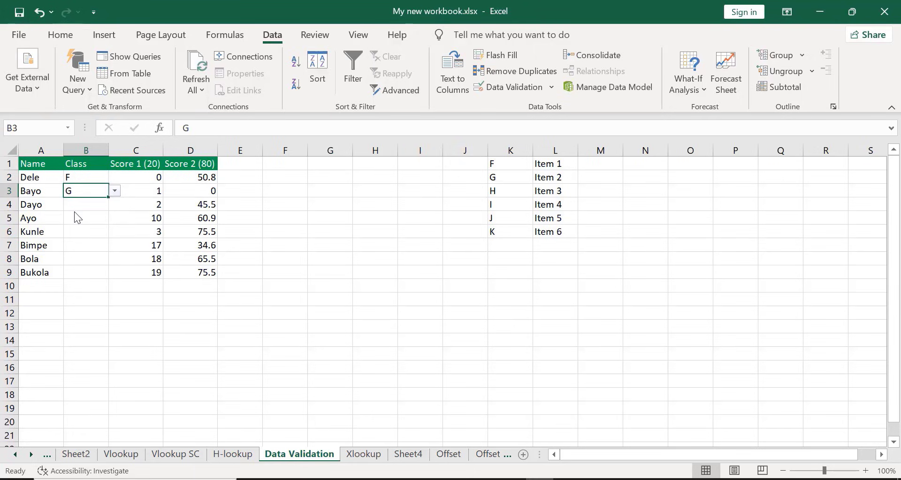
Test the list validation by trying to enter 3 in cell B4, and cancel the entry
{"action": "left_click", "coordinate": [74, 213]}
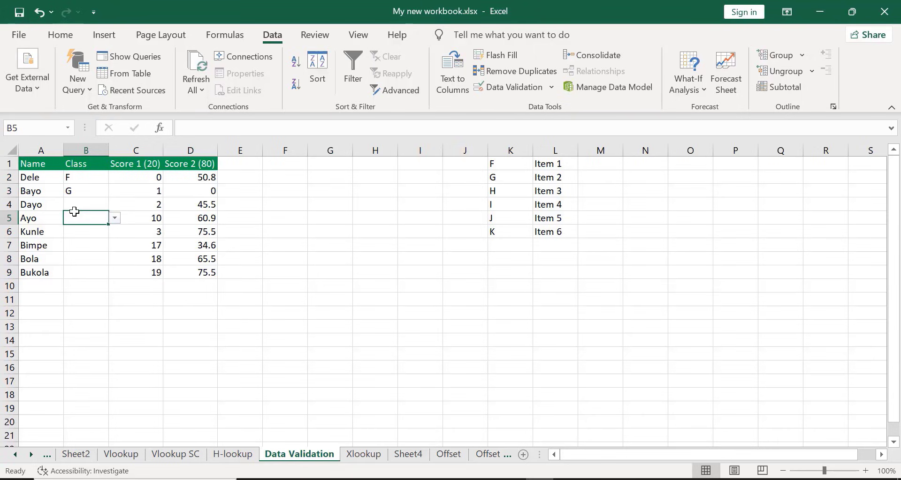
{"action": "left_click", "coordinate": [70, 203]}
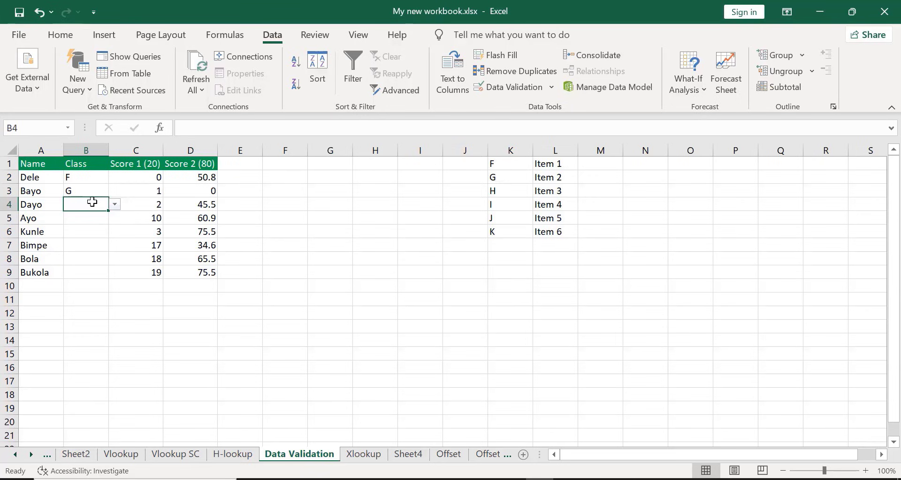
{"action": "type", "text": "3"}
{"action": "key", "text": "Return"}
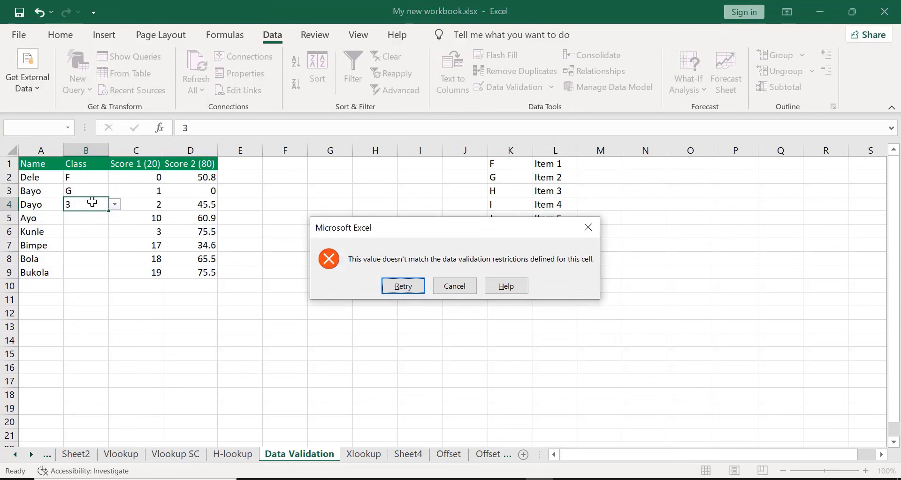
{"action": "left_click", "coordinate": [453, 287]}
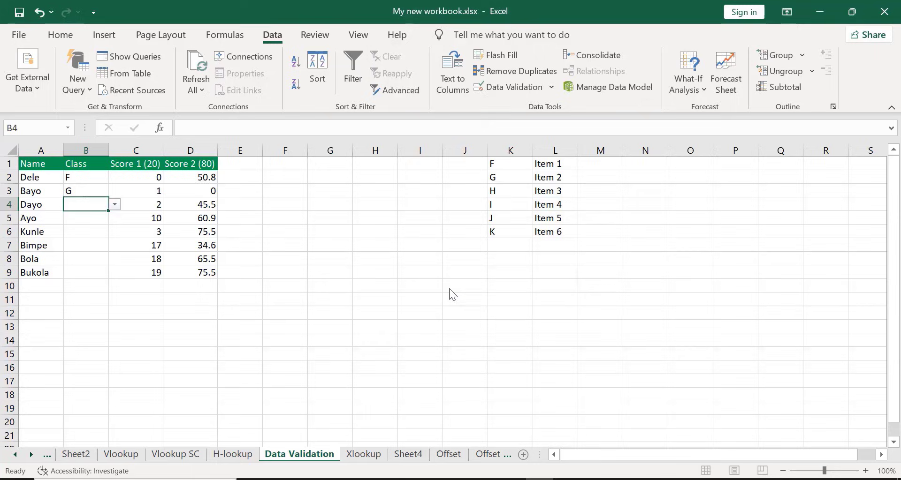
Choose I for cell B4 and K for cell B5 from their Class dropdown lists
{"action": "left_click", "coordinate": [115, 205]}
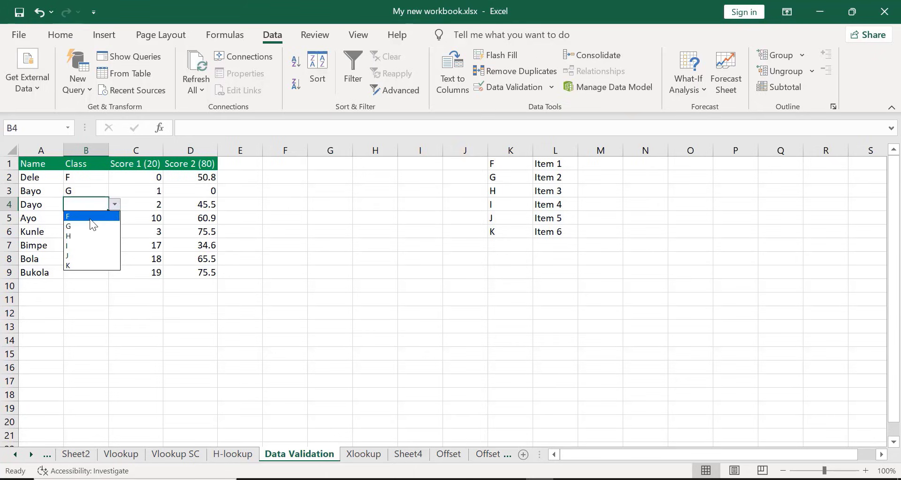
{"action": "left_click", "coordinate": [67, 245]}
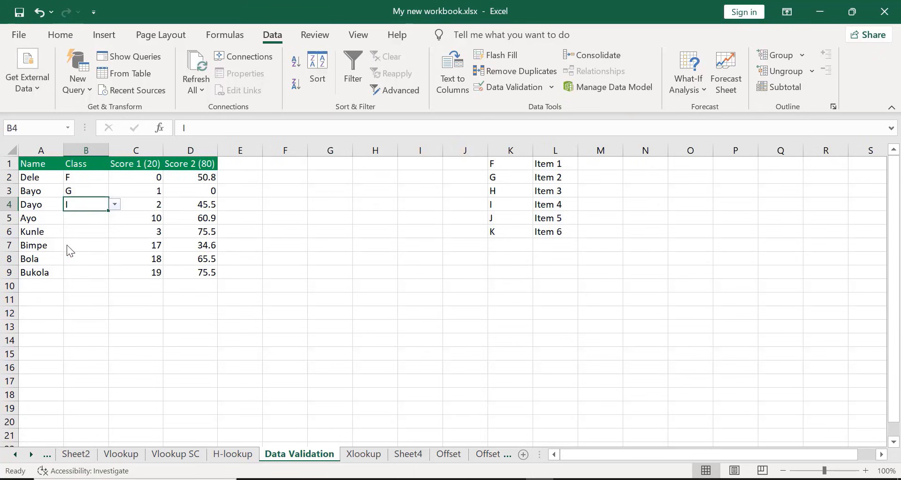
{"action": "left_click", "coordinate": [82, 219]}
{"action": "left_click", "coordinate": [115, 219]}
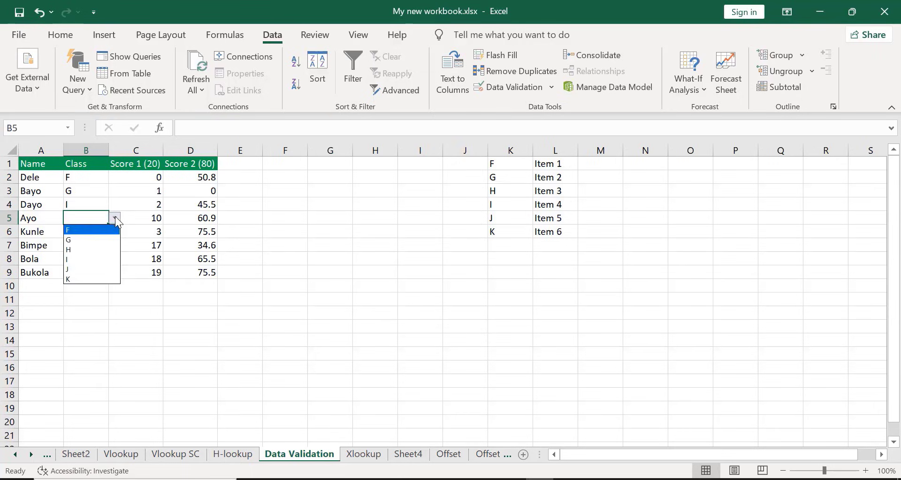
{"action": "left_click", "coordinate": [80, 279]}
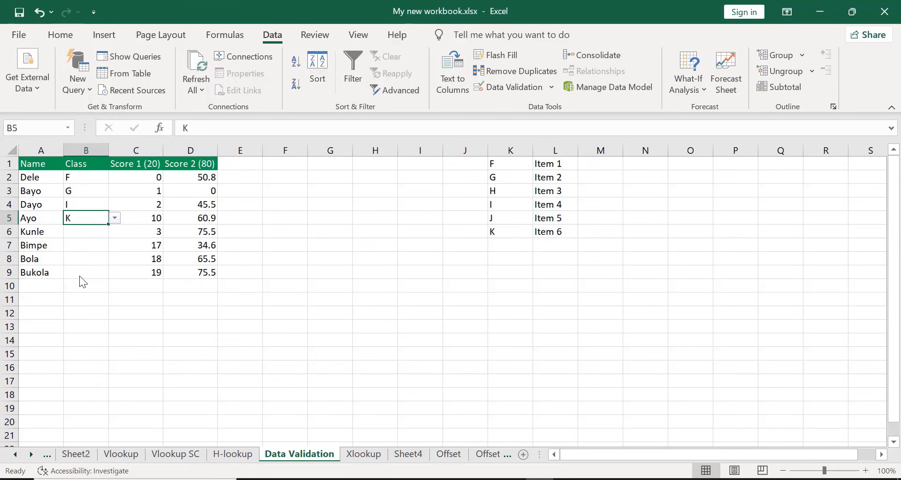
Choose G for both cells B6 and B7 from their Class dropdown lists
{"action": "left_click", "coordinate": [75, 230]}
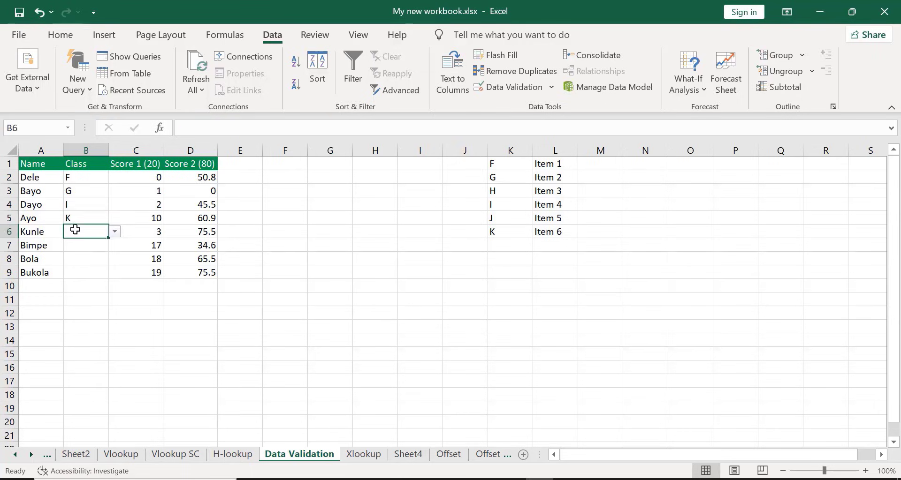
{"action": "left_click", "coordinate": [114, 232]}
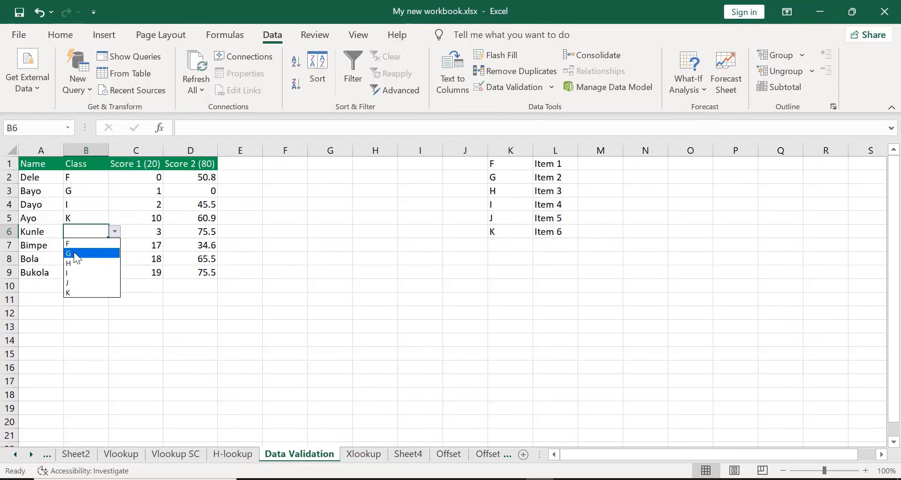
{"action": "left_click", "coordinate": [74, 253]}
{"action": "left_click", "coordinate": [86, 243]}
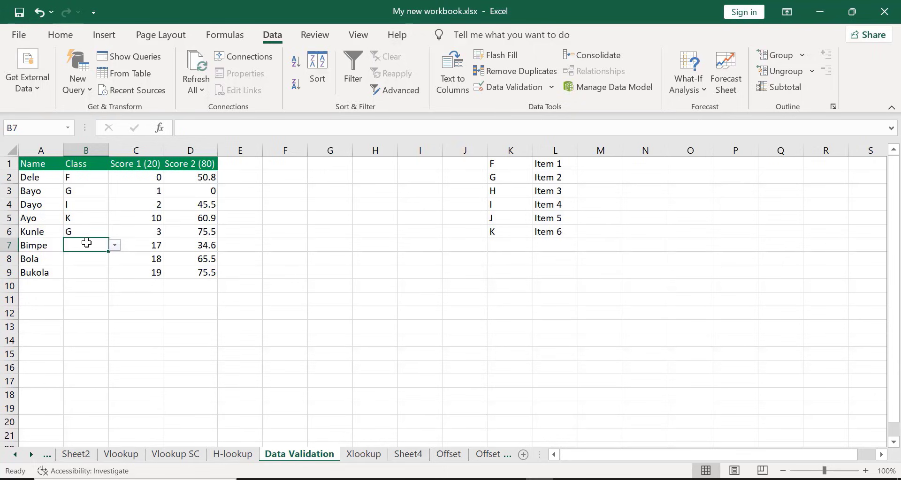
{"action": "left_click", "coordinate": [114, 249]}
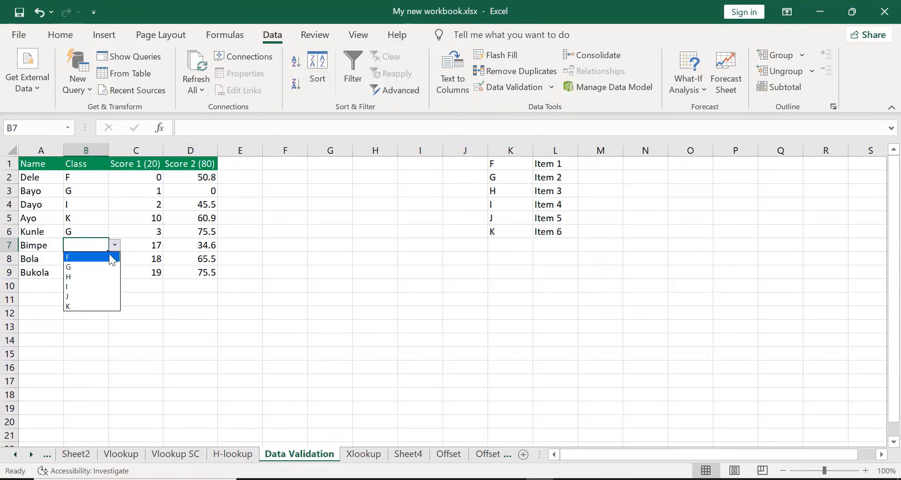
{"action": "left_click", "coordinate": [76, 269]}
Choose H for cell B8 and J for cell B9 from their Class dropdown lists
{"action": "left_click", "coordinate": [74, 260]}
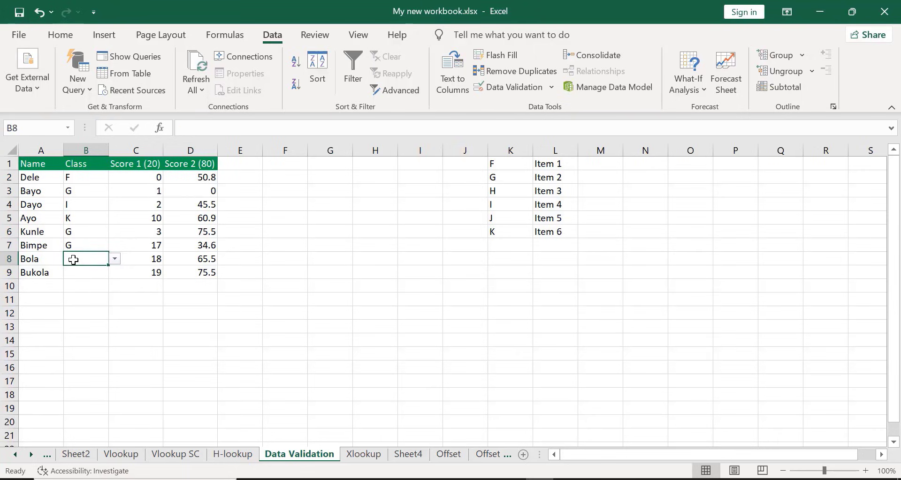
{"action": "left_click", "coordinate": [115, 258]}
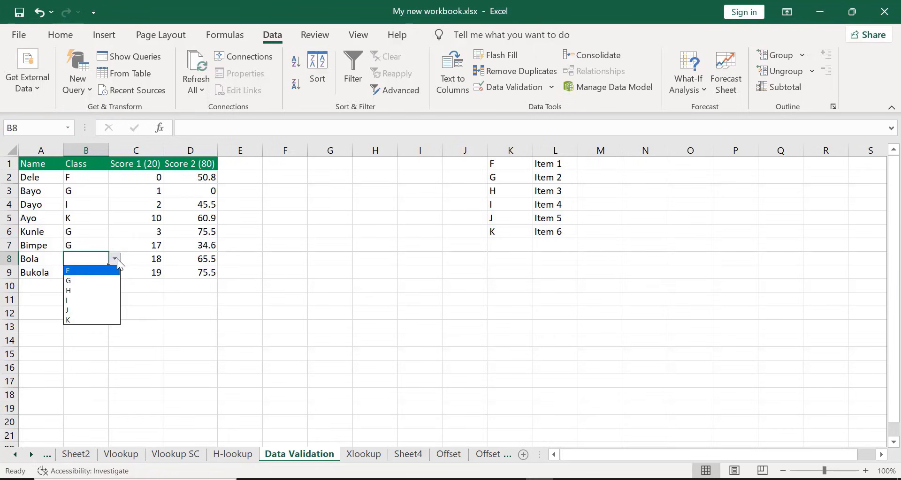
{"action": "left_click", "coordinate": [80, 291]}
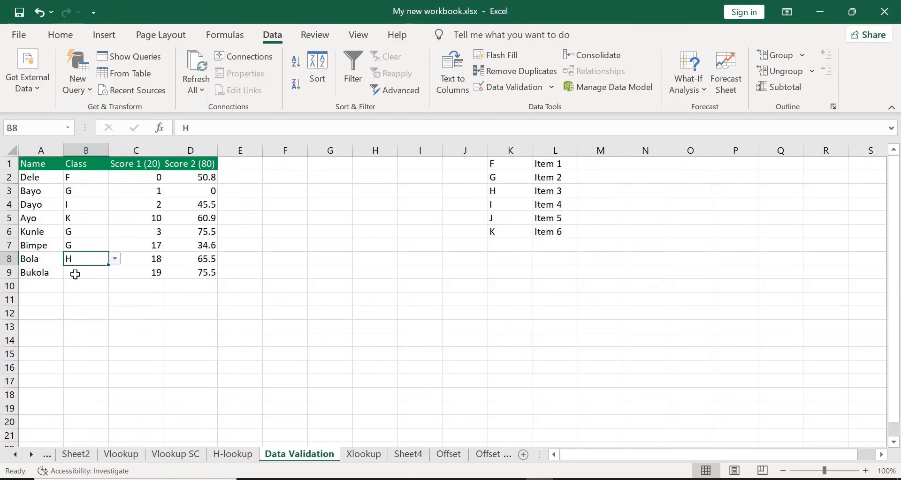
{"action": "left_click", "coordinate": [74, 274]}
{"action": "left_click", "coordinate": [114, 273]}
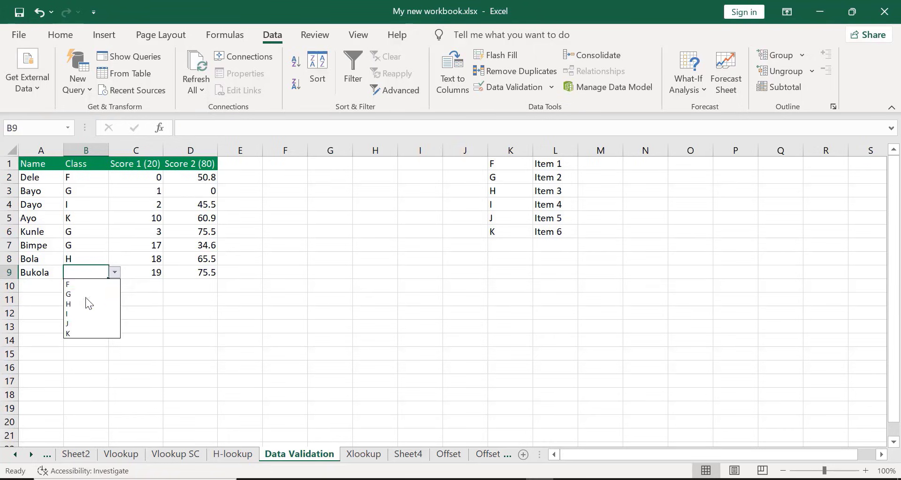
{"action": "left_click", "coordinate": [67, 323]}
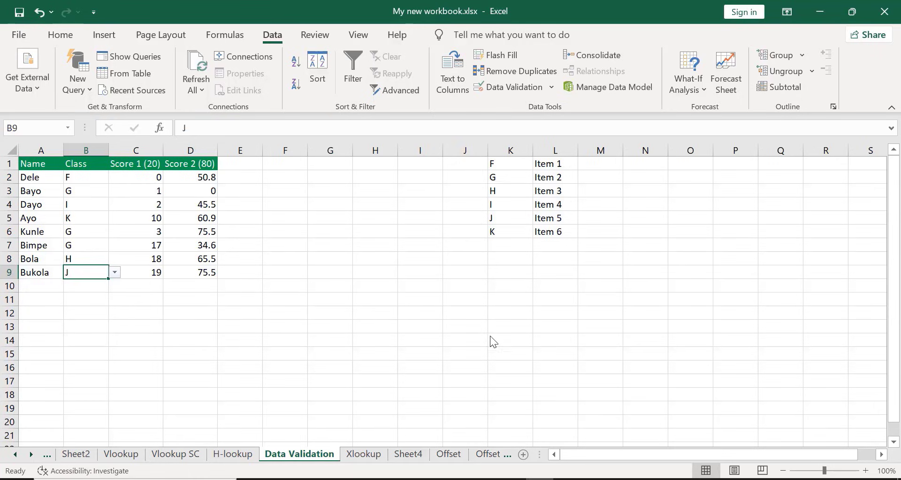
{"action": "key", "text": "alt+Tab"}
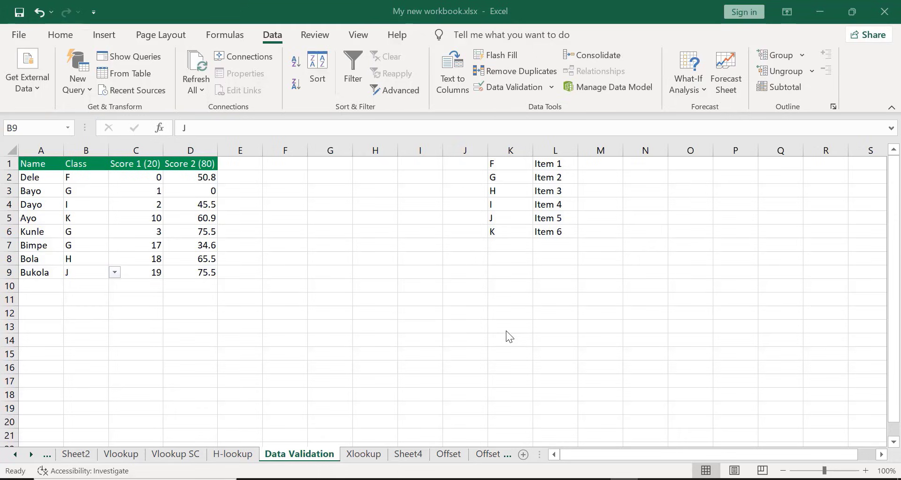
{"action": "key", "text": "alt+Tab"}
{"action": "left_click", "coordinate": [96, 177]}
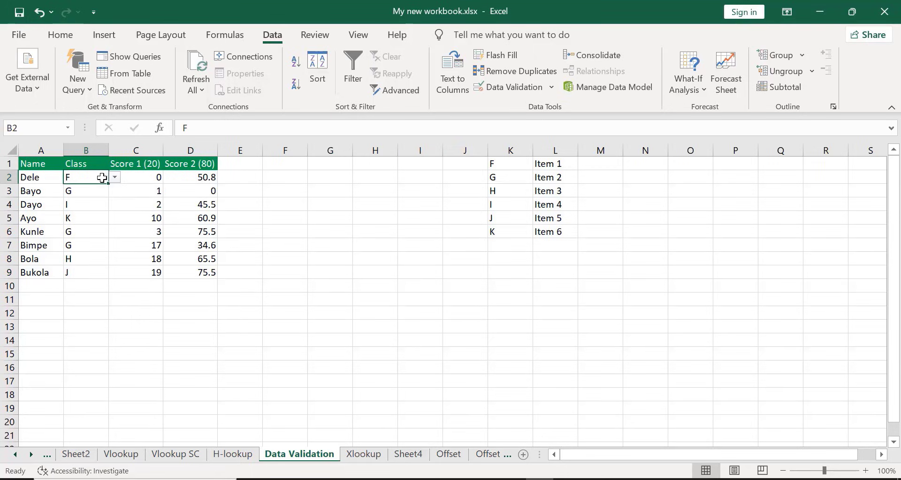
Clear all data validation settings from the Score 1 (20) cells C2 through C9
{"action": "left_click", "coordinate": [138, 177]}
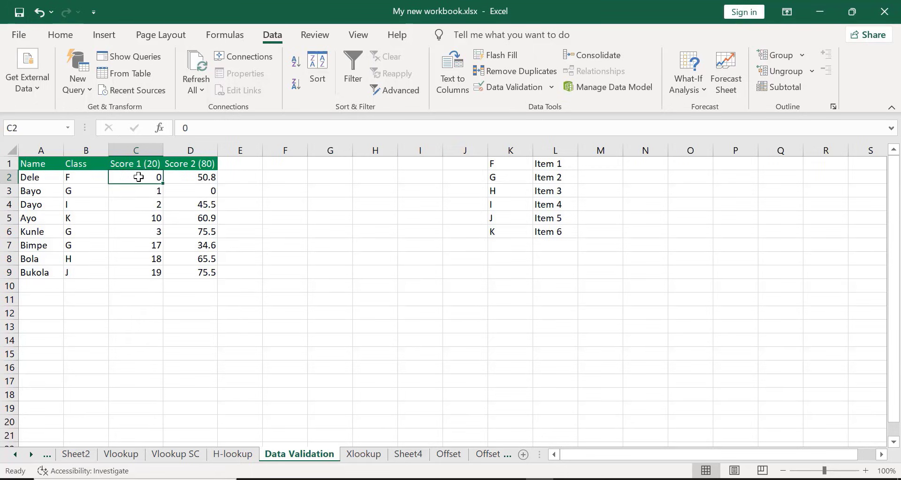
{"action": "key", "text": "shift+Down"}
{"action": "key", "text": "shift+Down"}
{"action": "key", "text": "shift+Down"}
{"action": "key", "text": "shift+Down"}
{"action": "key", "text": "shift+Down"}
{"action": "key", "text": "shift+Down"}
{"action": "key", "text": "shift+Down"}
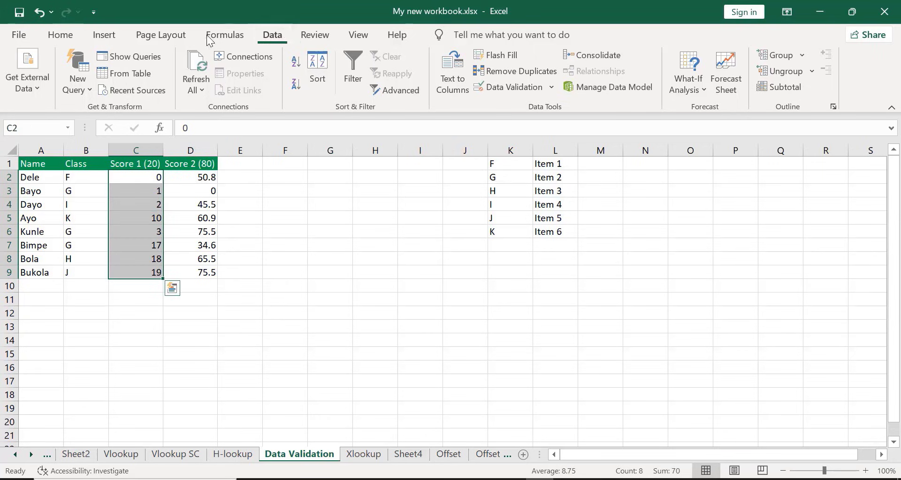
{"action": "left_click", "coordinate": [501, 87]}
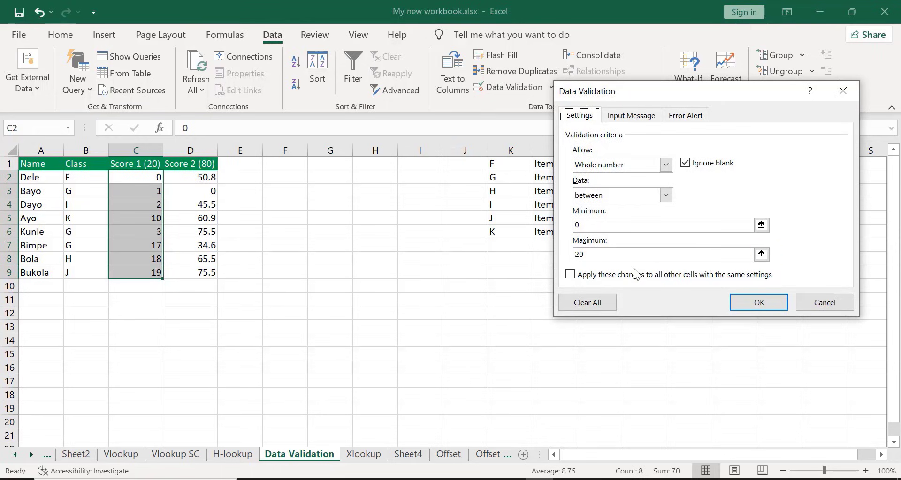
{"action": "left_click", "coordinate": [610, 302]}
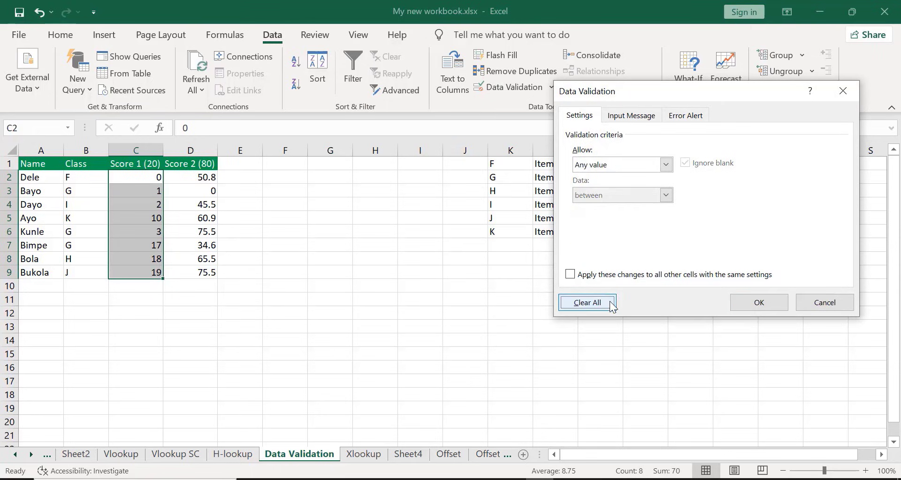
{"action": "left_click", "coordinate": [765, 303]}
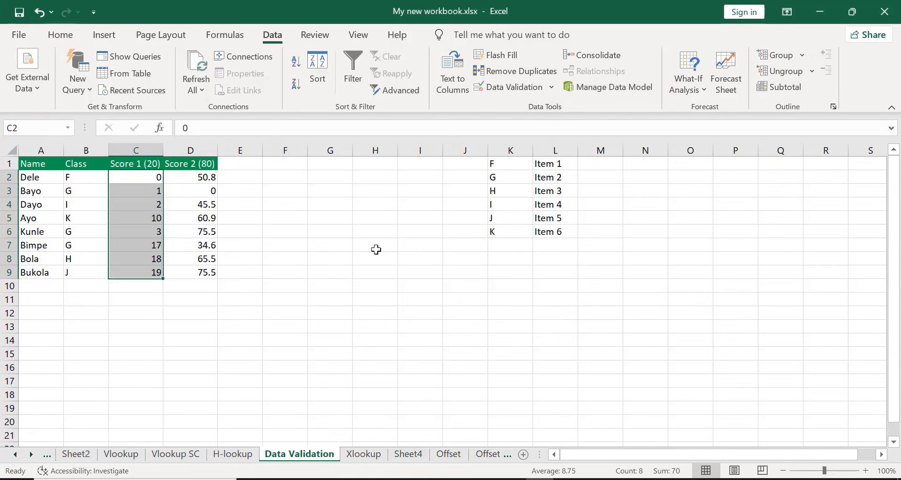
{"action": "left_click", "coordinate": [332, 261]}
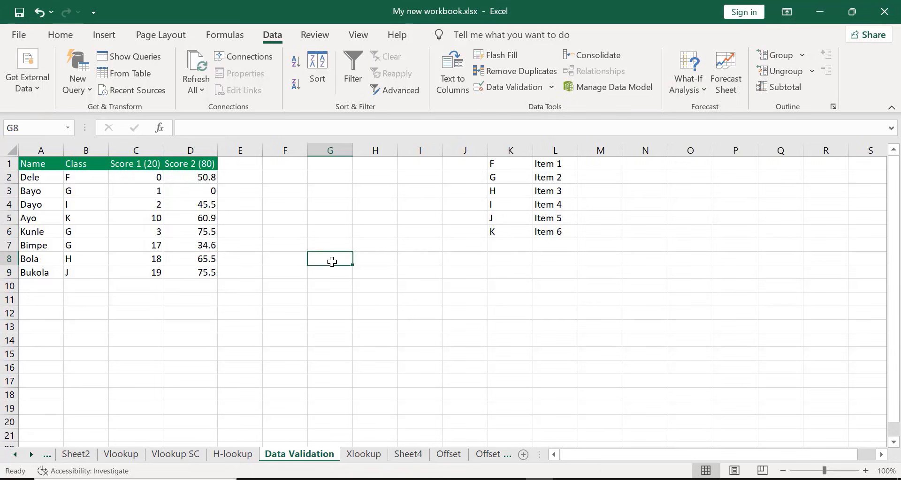
Test the unrestricted Score 1 (20) column by entering 22 in cell C2 and A in cell C3
{"action": "left_click", "coordinate": [139, 180]}
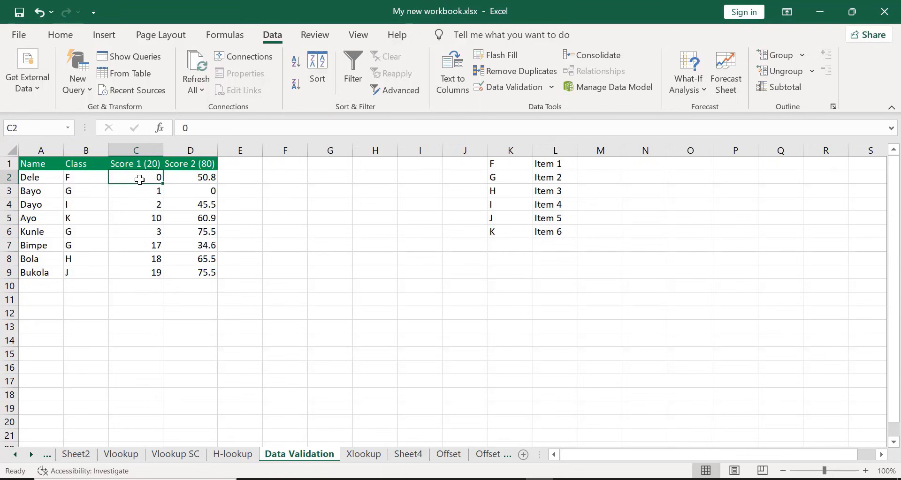
{"action": "type", "text": "22"}
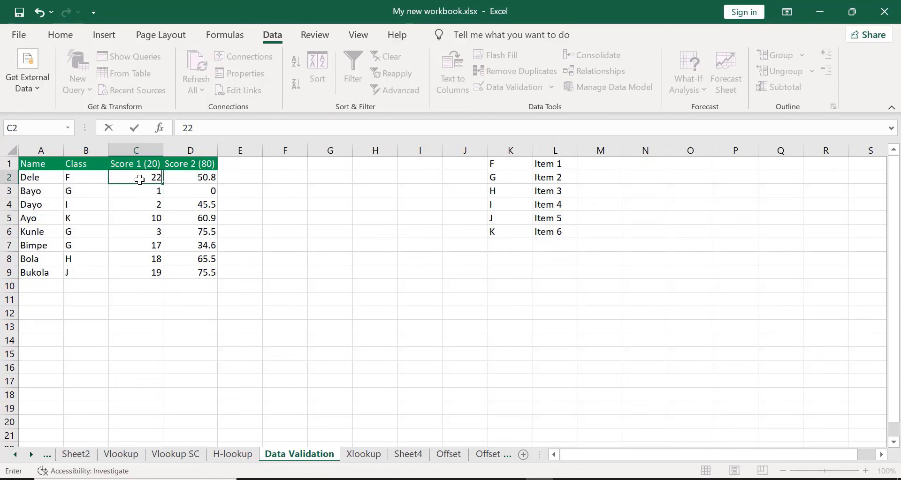
{"action": "key", "text": "Return"}
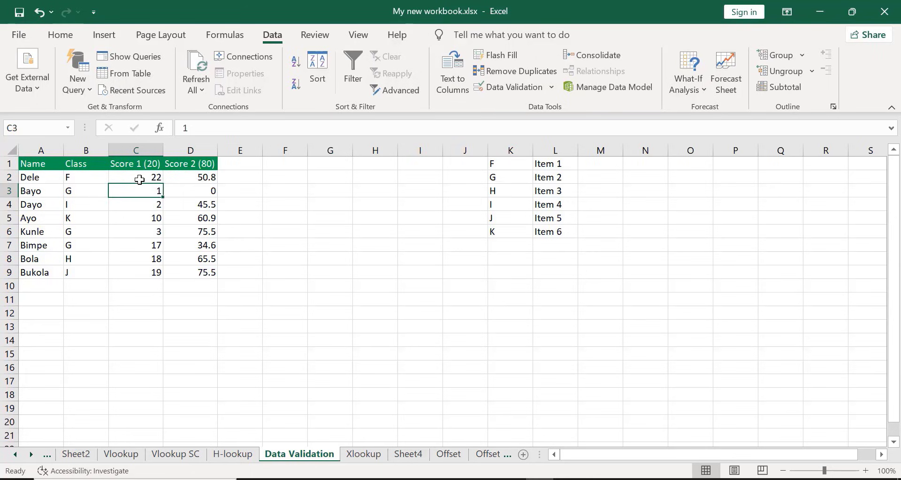
{"action": "type", "text": "a"}
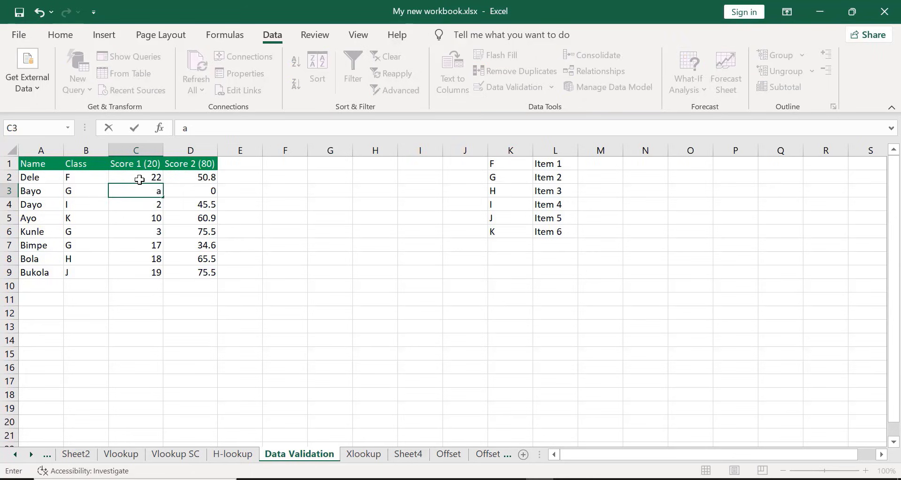
{"action": "key", "text": "BackSpace"}
{"action": "type", "text": "A"}
{"action": "key", "text": "Return"}
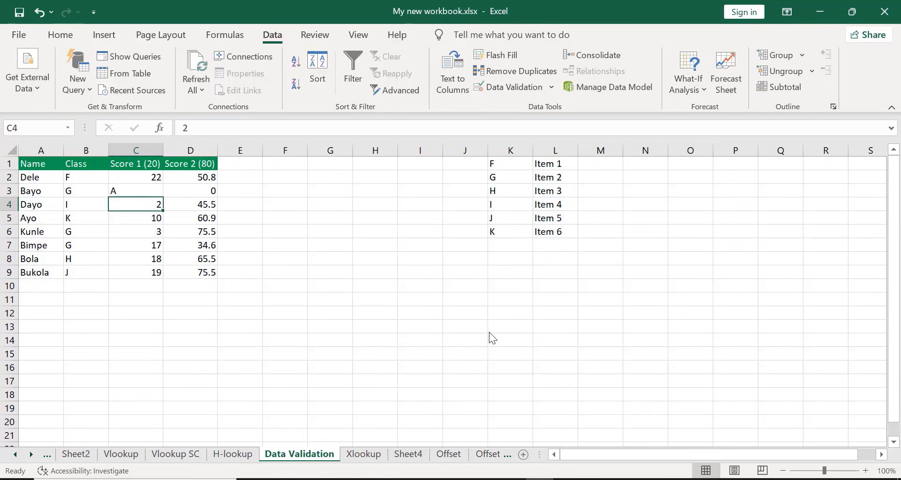
Clear all data validation settings from the Class cells B2 through B9
{"action": "key", "text": "alt+Tab"}
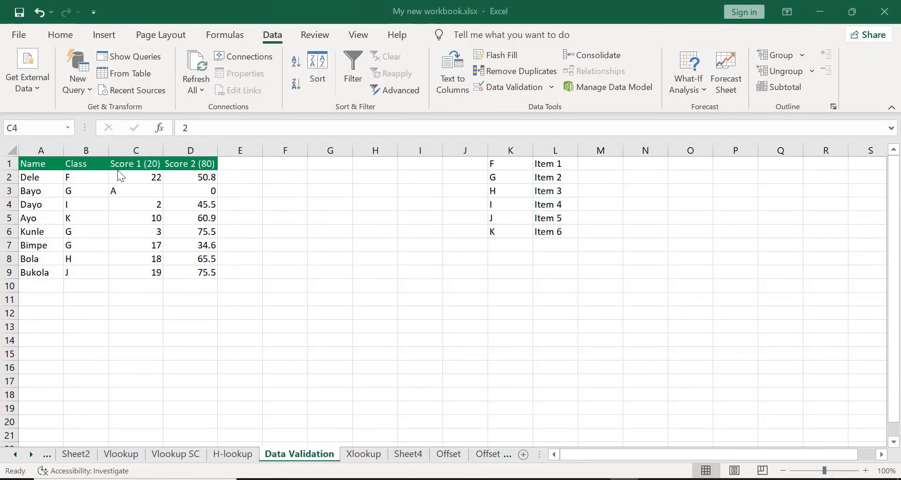
{"action": "left_click", "coordinate": [84, 177]}
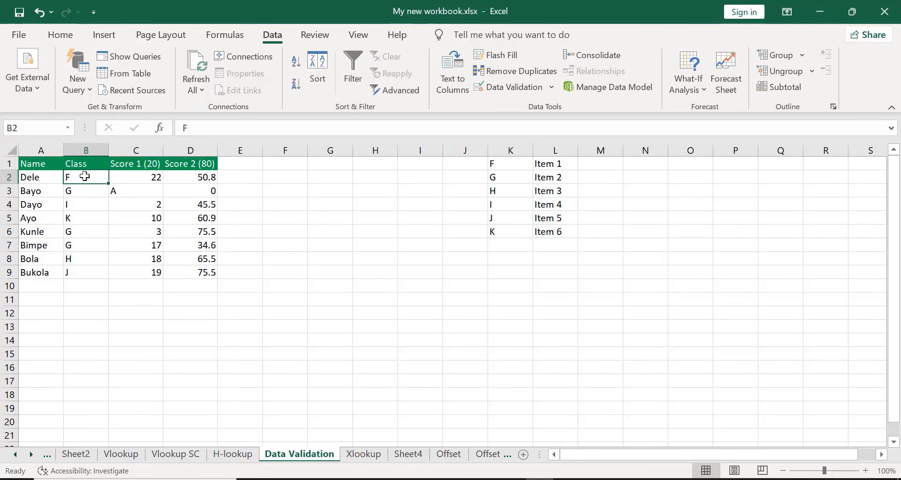
{"action": "key", "text": "shift+Down"}
{"action": "key", "text": "shift+Down"}
{"action": "key", "text": "shift+Down"}
{"action": "key", "text": "shift+Down"}
{"action": "key", "text": "shift+Down"}
{"action": "key", "text": "shift+Down"}
{"action": "key", "text": "shift+Down"}
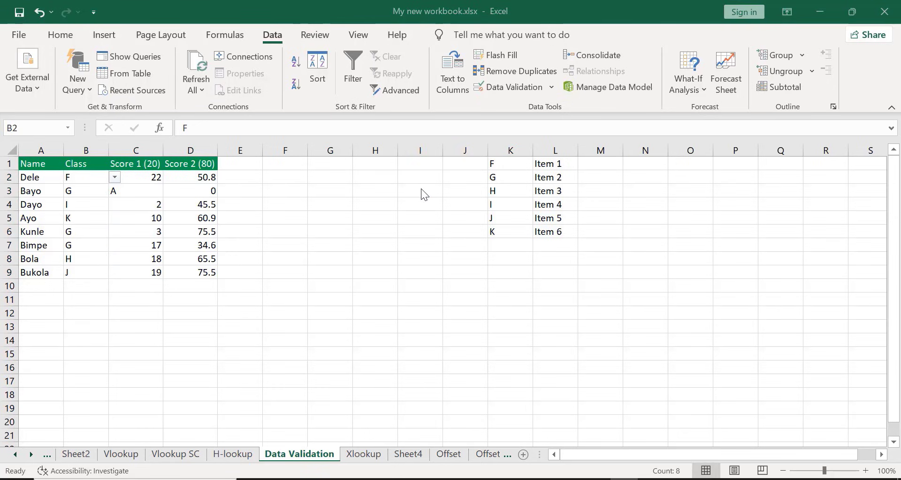
{"action": "left_click", "coordinate": [511, 85]}
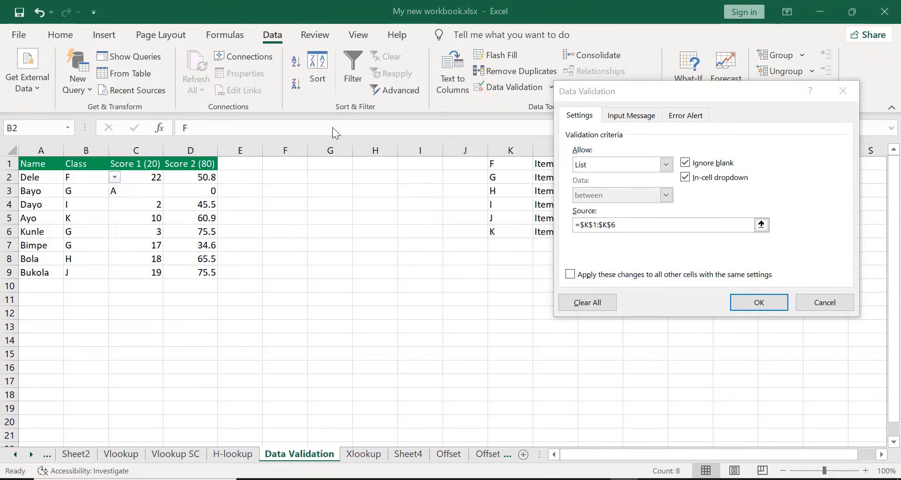
{"action": "left_click", "coordinate": [587, 303]}
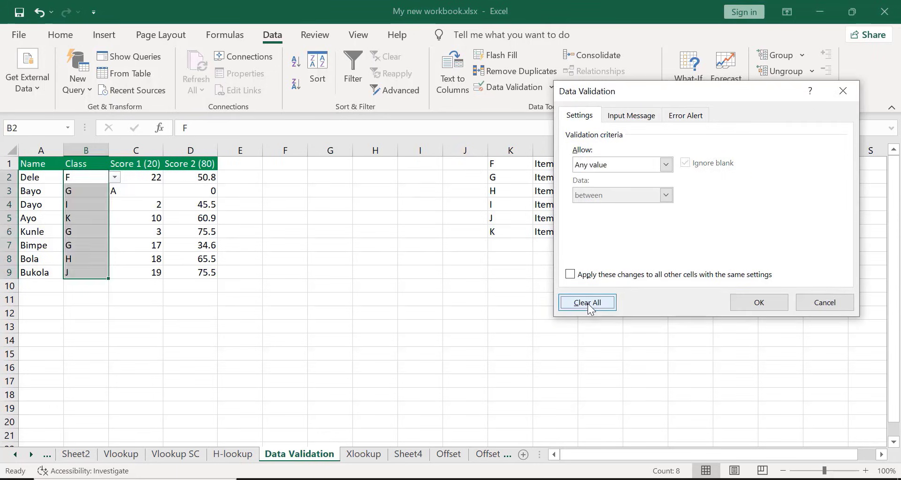
{"action": "left_click", "coordinate": [768, 299]}
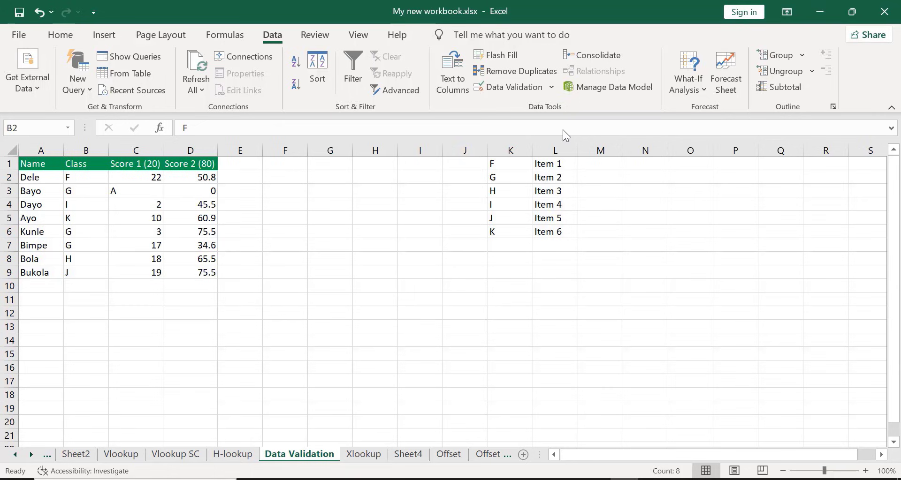
Delete the existing Class entries in cells B2 through B9
{"action": "left_click", "coordinate": [80, 177]}
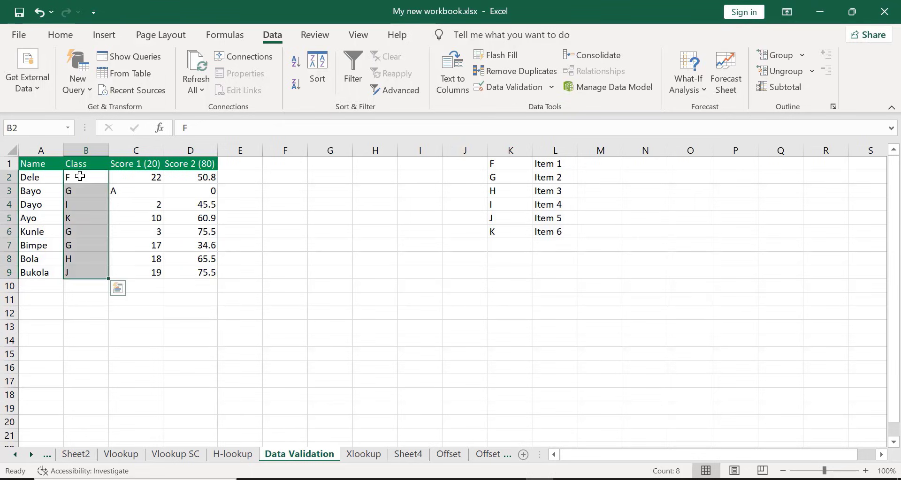
{"action": "left_click", "coordinate": [79, 176]}
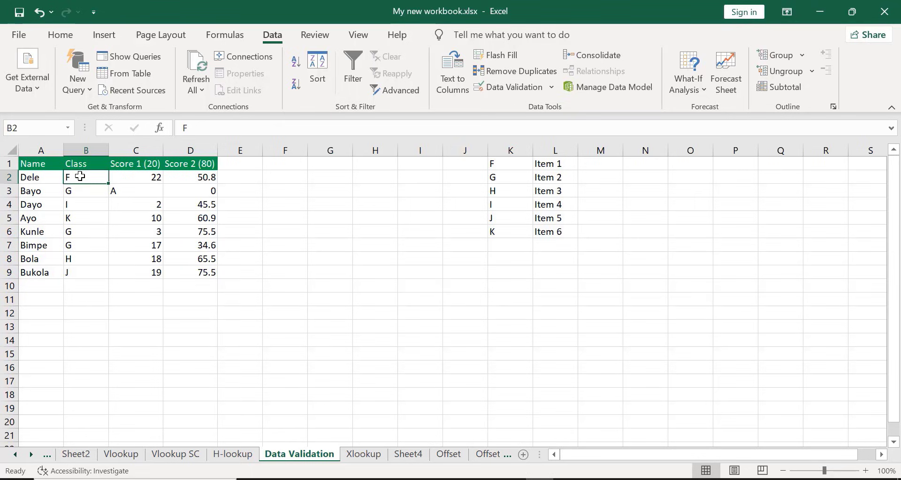
{"action": "key", "text": "shift+Down"}
{"action": "key", "text": "shift+Down"}
{"action": "key", "text": "shift+Down"}
{"action": "key", "text": "shift+Down"}
{"action": "key", "text": "shift+Down"}
{"action": "key", "text": "shift+Down"}
{"action": "key", "text": "shift+Down"}
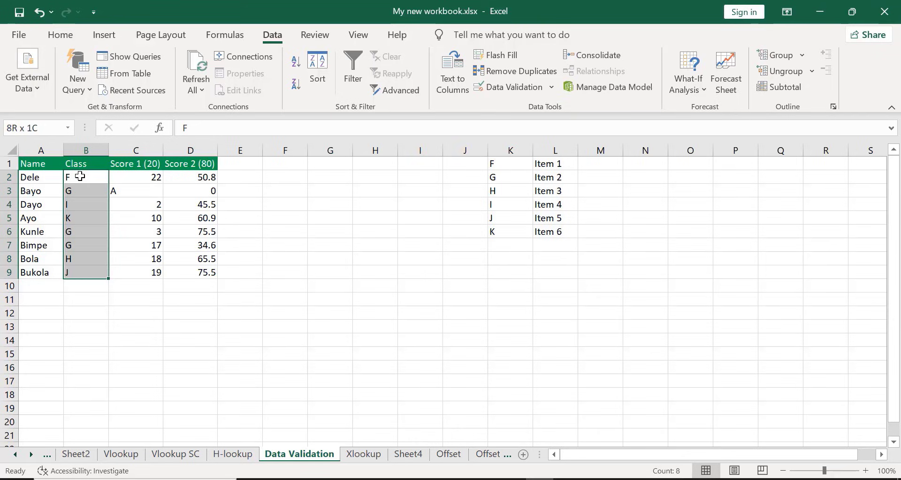
{"action": "key", "text": "Delete"}
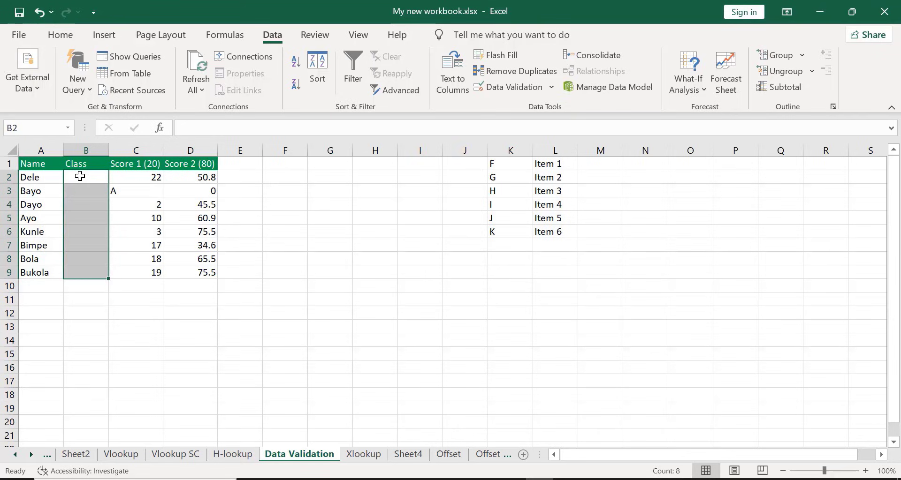
{"action": "left_click", "coordinate": [124, 305]}
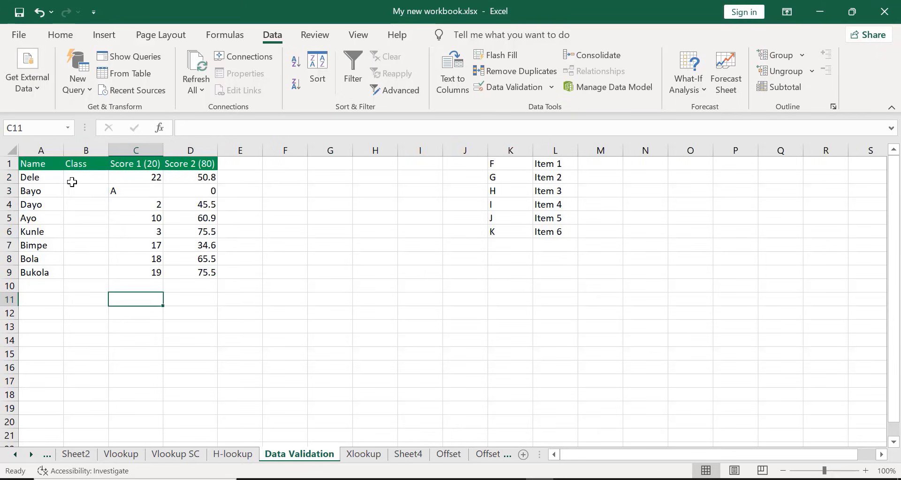
Test the unrestricted Class column by entering 4 in cell B2, and clear that entry again
{"action": "left_click", "coordinate": [75, 179]}
{"action": "type", "text": "4"}
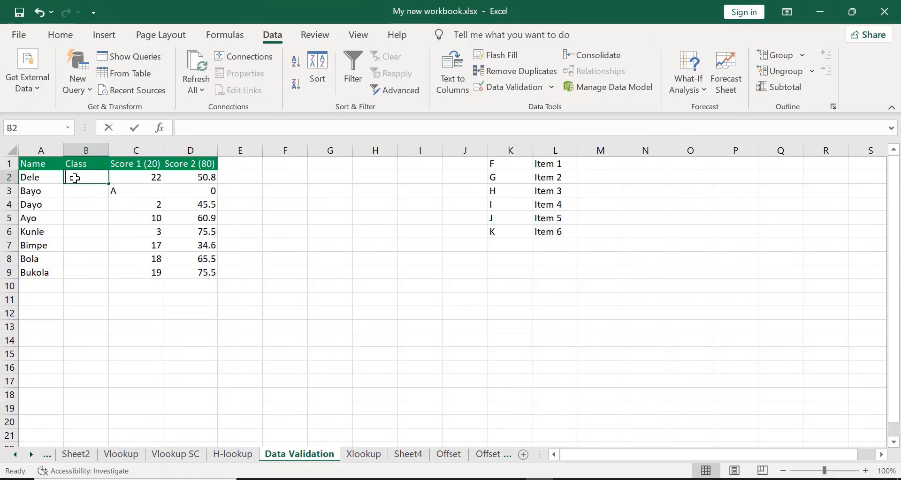
{"action": "key", "text": "Return"}
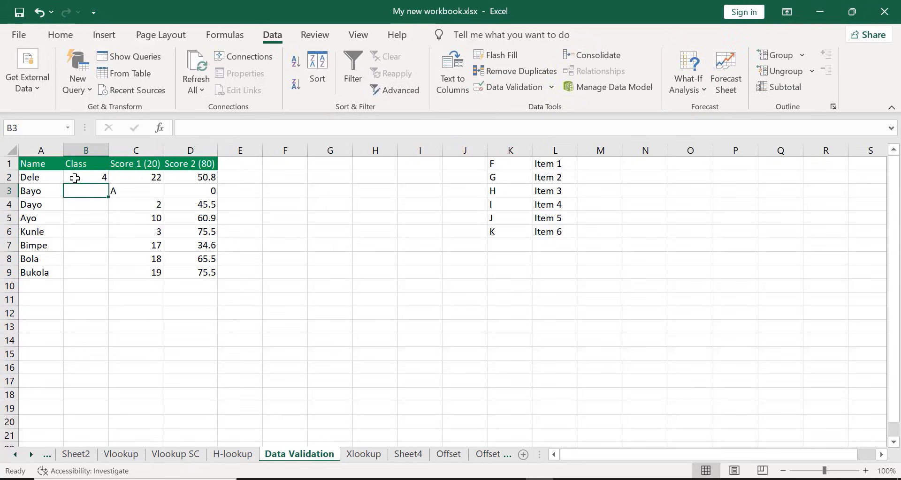
{"action": "left_click", "coordinate": [75, 178]}
{"action": "key", "text": "Delete"}
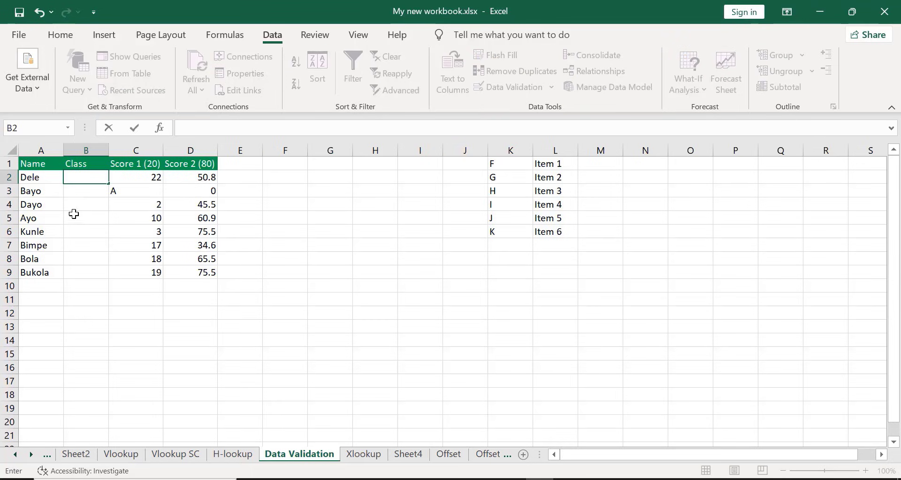
Open the data validation settings for Class cells B2 through B9 and allow only List values
{"action": "left_click_drag", "start_coordinate": [75, 229], "coordinate": [76, 174]}
{"action": "left_click", "coordinate": [76, 173]}
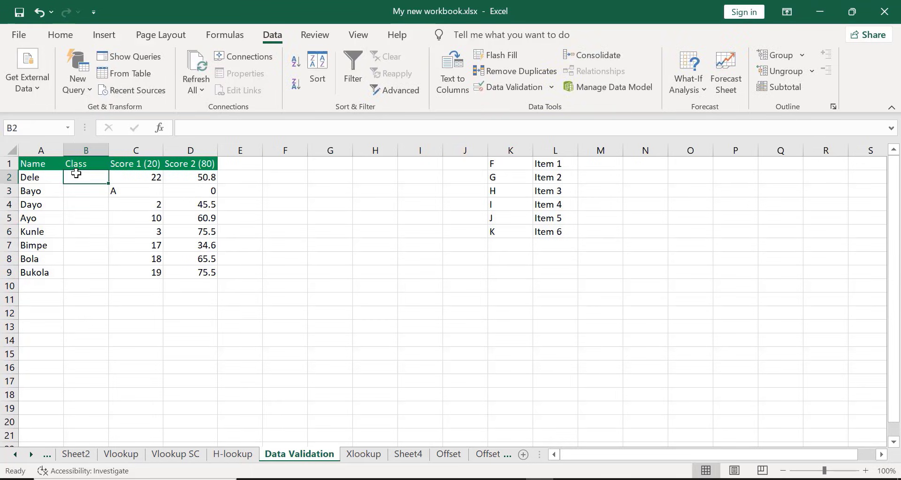
{"action": "key", "text": "shift+Down"}
{"action": "key", "text": "shift+Down"}
{"action": "key", "text": "shift+Down"}
{"action": "key", "text": "shift+Down"}
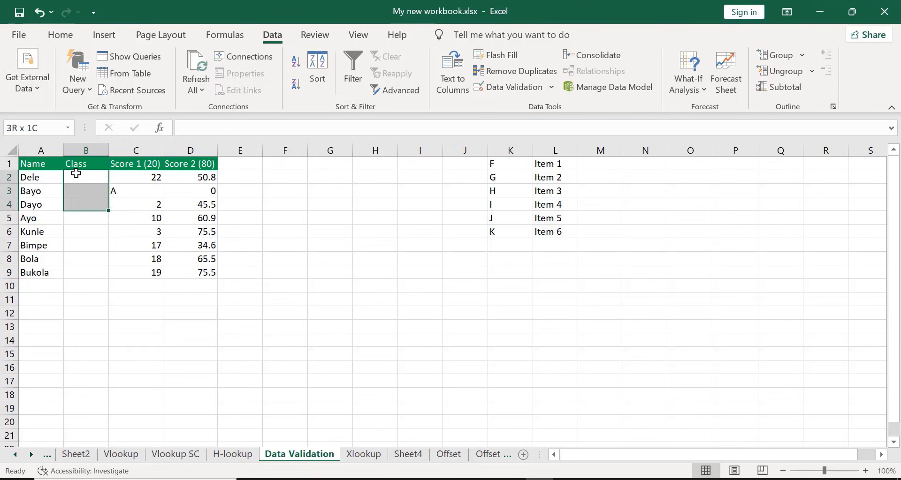
{"action": "key", "text": "shift+Down"}
{"action": "key", "text": "shift+Down"}
{"action": "key", "text": "shift+Down"}
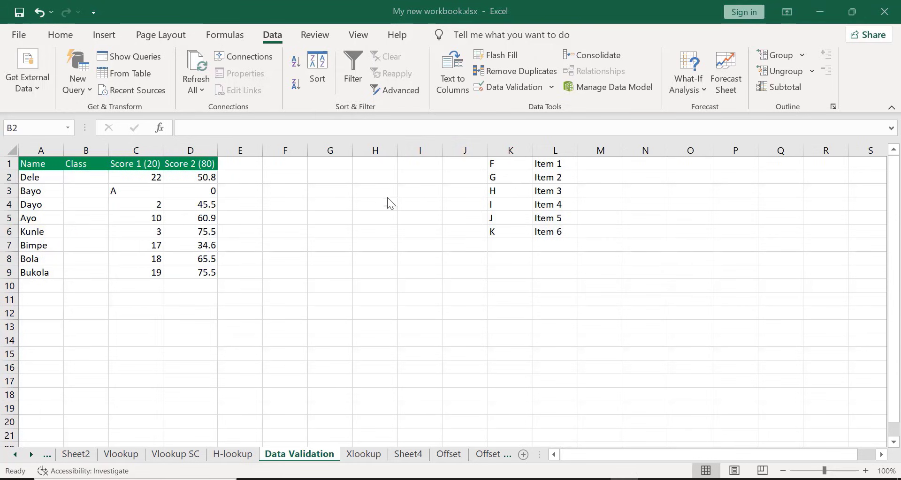
{"action": "left_click", "coordinate": [552, 87]}
{"action": "left_click", "coordinate": [519, 107]}
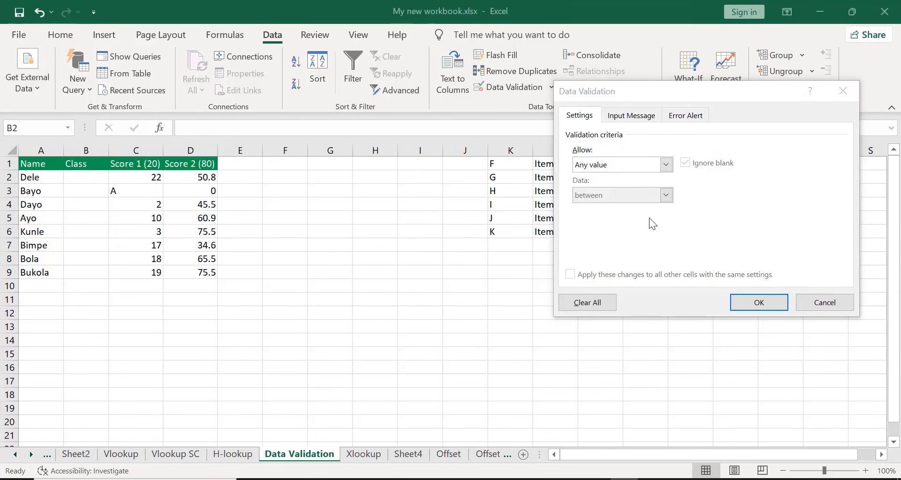
{"action": "left_click", "coordinate": [664, 165]}
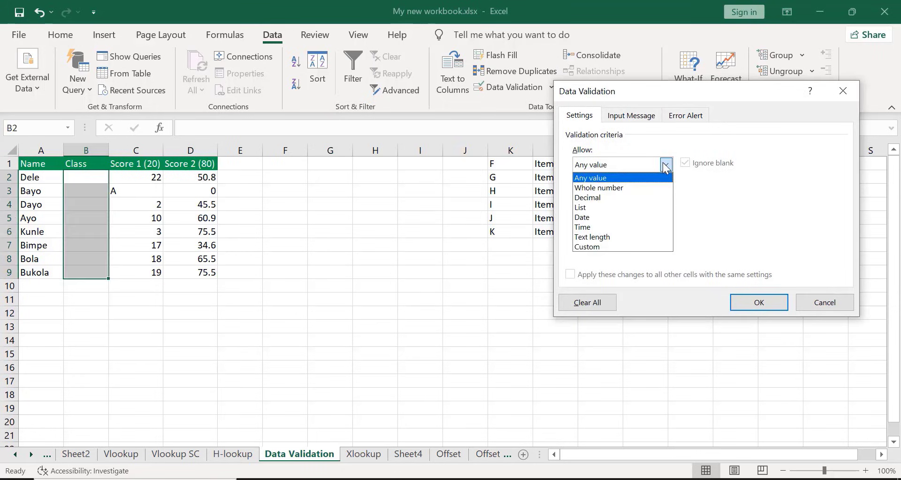
{"action": "left_click", "coordinate": [581, 208]}
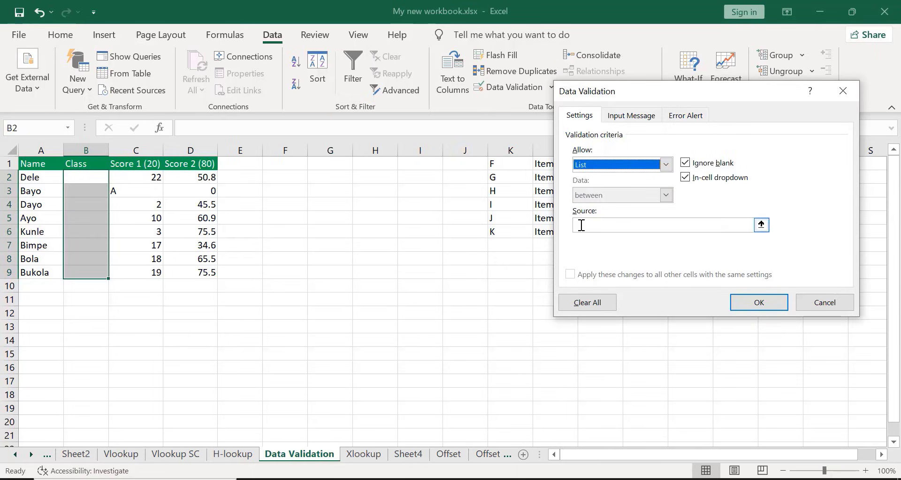
Set the list source to =$L$1:$L$6 and apply the validation to the Class cells
{"action": "left_click", "coordinate": [581, 225]}
{"action": "left_click", "coordinate": [542, 162]}
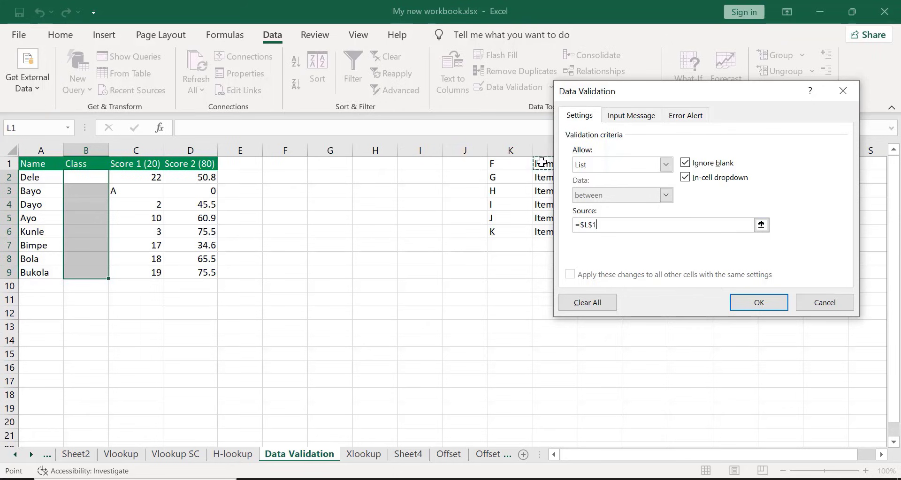
{"action": "key", "text": "shift+Down"}
{"action": "key", "text": "shift+Down"}
{"action": "key", "text": "shift+Down"}
{"action": "key", "text": "shift+Down"}
{"action": "key", "text": "shift+Down"}
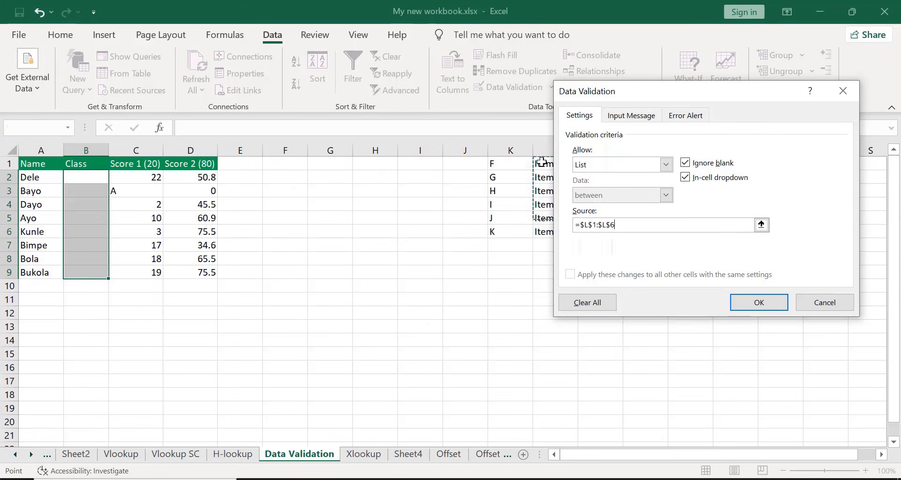
{"action": "left_click", "coordinate": [751, 299]}
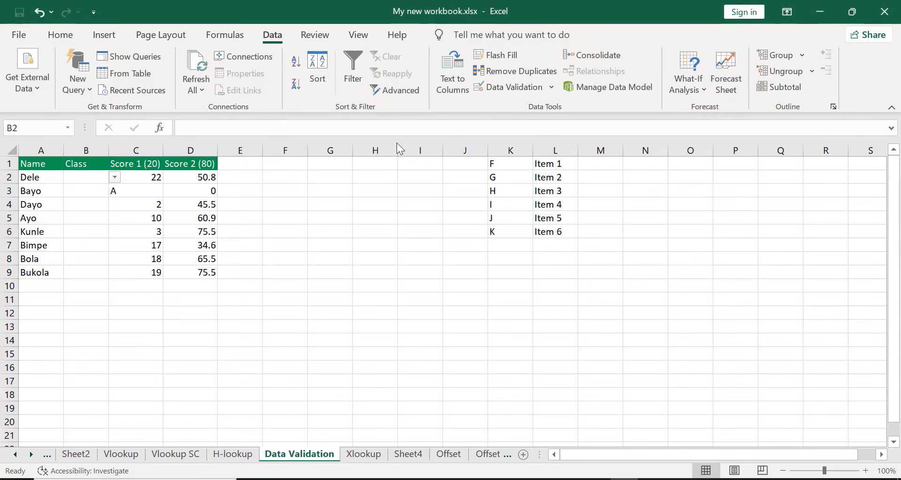
Fill the empty Class cell B2 with its dropdown down through cell B9
{"action": "left_click", "coordinate": [72, 176]}
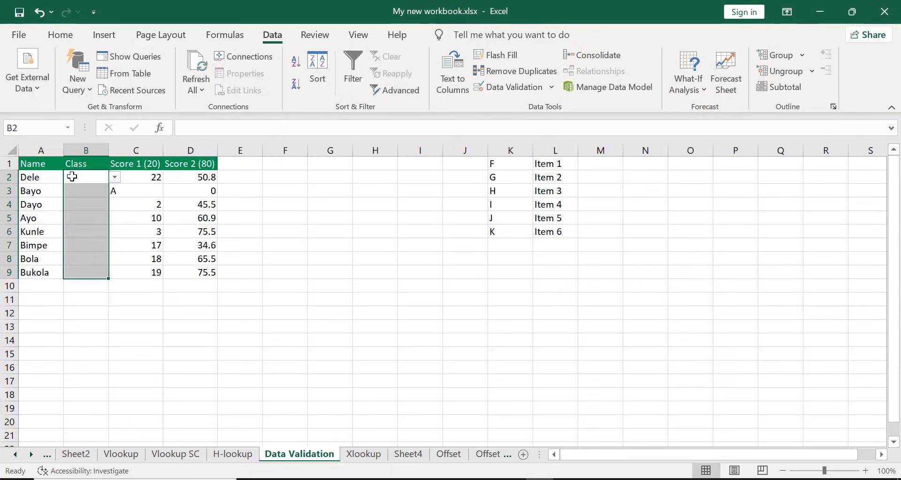
{"action": "left_click", "coordinate": [72, 177]}
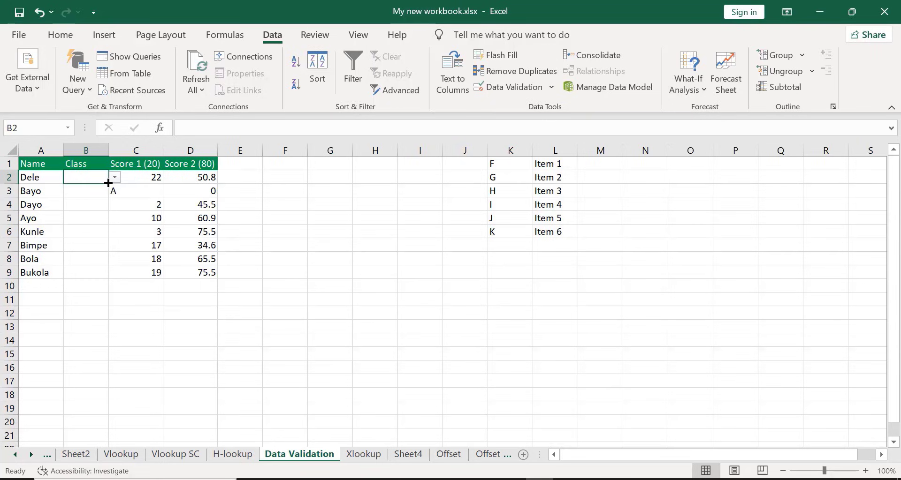
{"action": "left_click_drag", "start_coordinate": [108, 183], "coordinate": [116, 277]}
{"action": "left_click", "coordinate": [116, 275]}
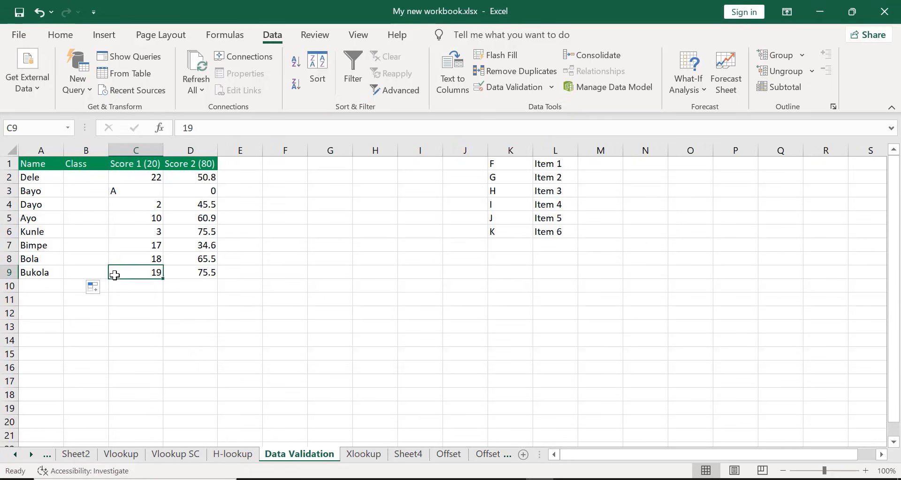
Choose Item 1 for cell B2 and Item 4 for cell B3 from their Class dropdown lists
{"action": "left_click", "coordinate": [86, 176]}
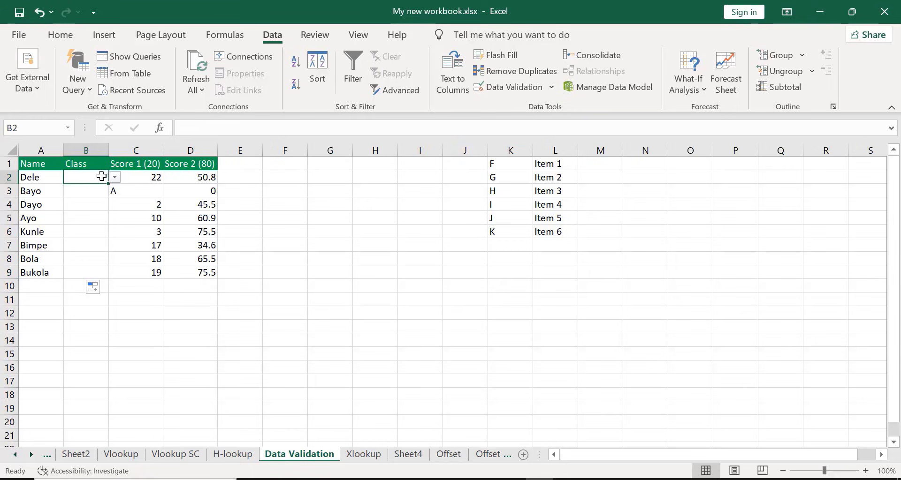
{"action": "left_click", "coordinate": [115, 178]}
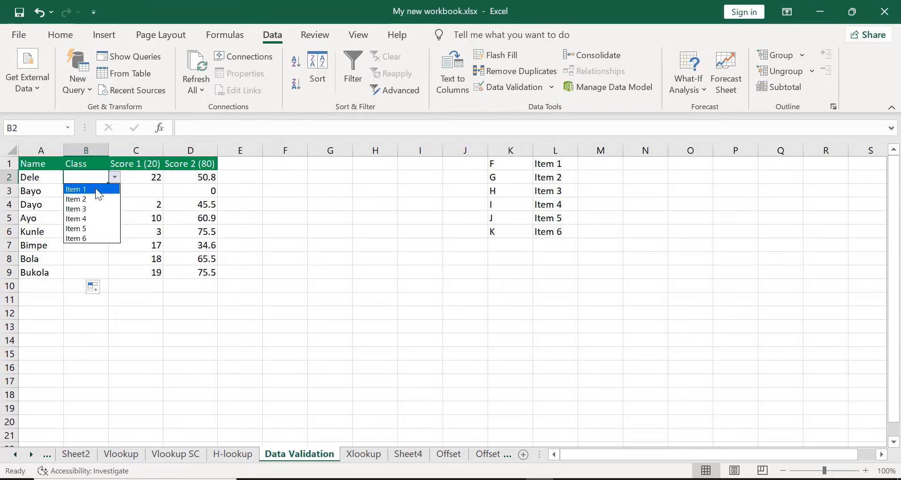
{"action": "left_click", "coordinate": [97, 190]}
{"action": "left_click", "coordinate": [94, 188]}
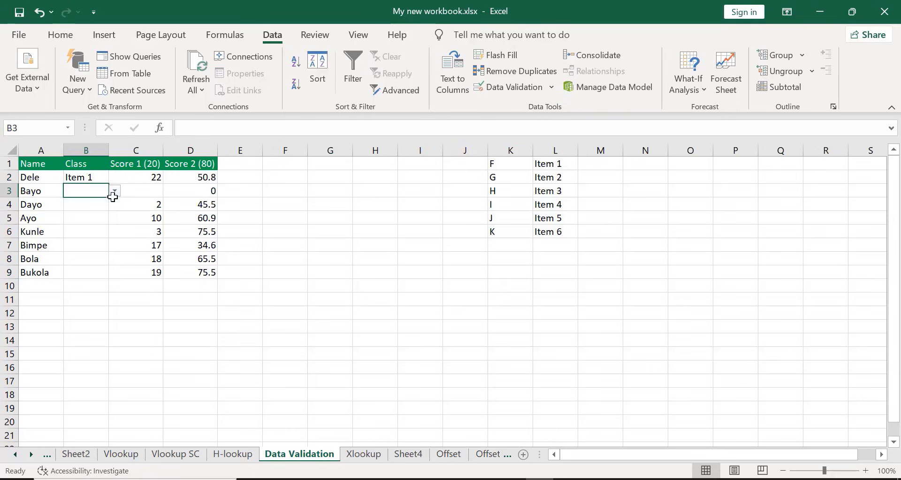
{"action": "left_click", "coordinate": [116, 198]}
{"action": "left_click", "coordinate": [90, 192]}
{"action": "left_click", "coordinate": [116, 192]}
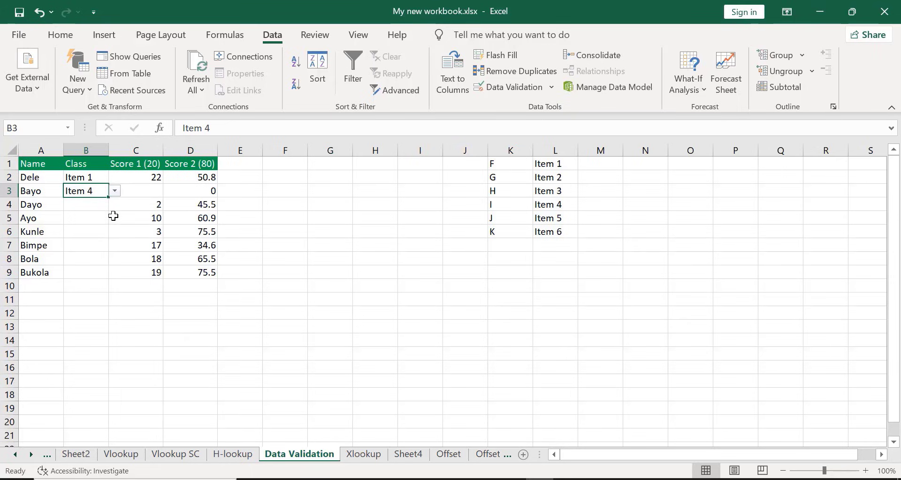
Choose Item 3 for both cells B4 and B5 from their Class dropdown lists
{"action": "left_click", "coordinate": [81, 208]}
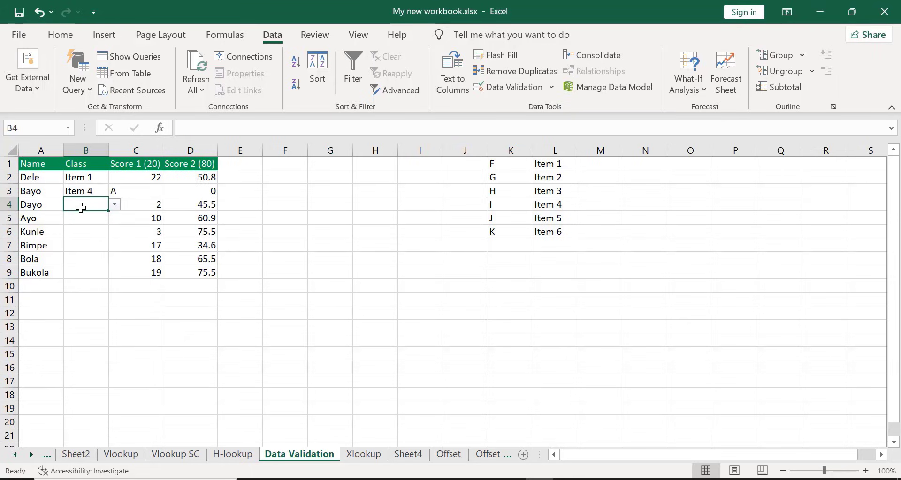
{"action": "left_click", "coordinate": [114, 205]}
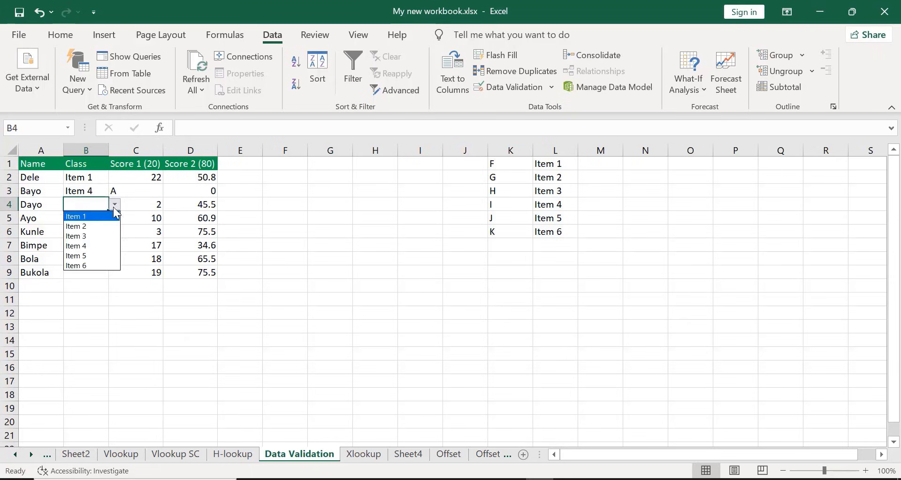
{"action": "left_click", "coordinate": [82, 236]}
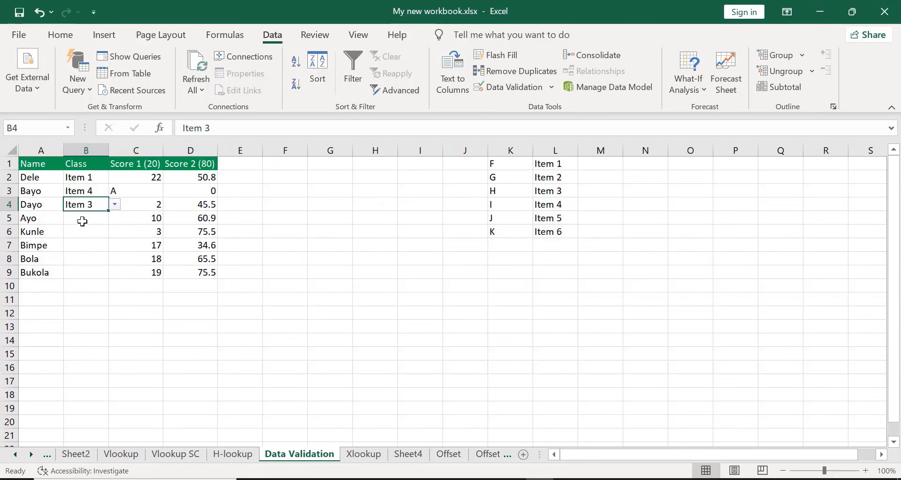
{"action": "left_click", "coordinate": [80, 218]}
{"action": "left_click", "coordinate": [114, 218]}
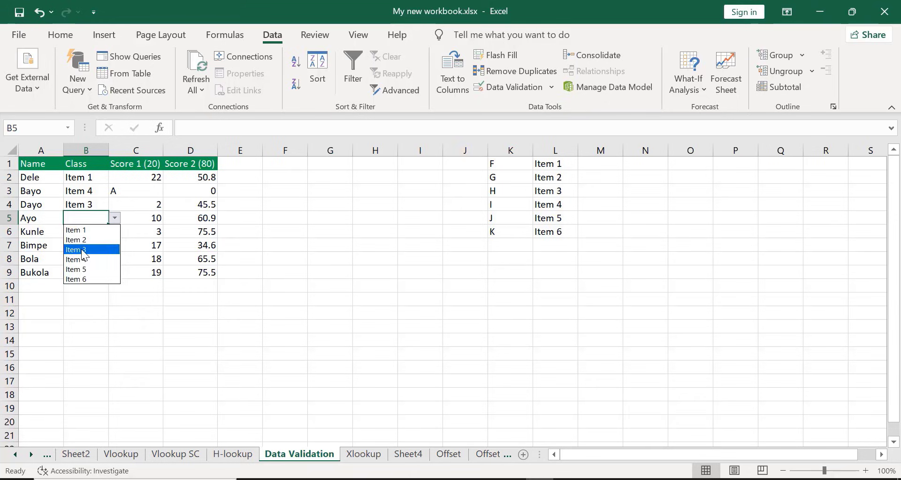
{"action": "left_click", "coordinate": [81, 249]}
{"action": "left_click", "coordinate": [77, 234]}
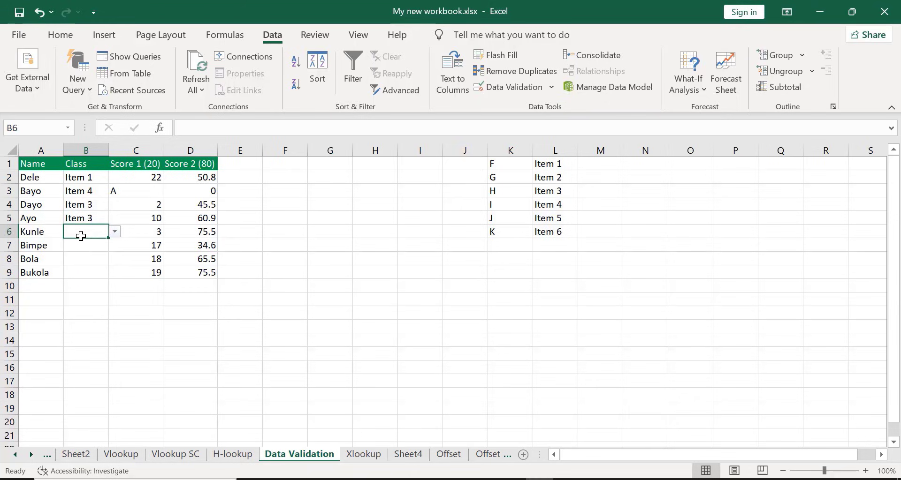
Choose Item 6 for cell B6 and Item 3 for cell B7 from their Class dropdown lists
{"action": "left_click", "coordinate": [115, 232]}
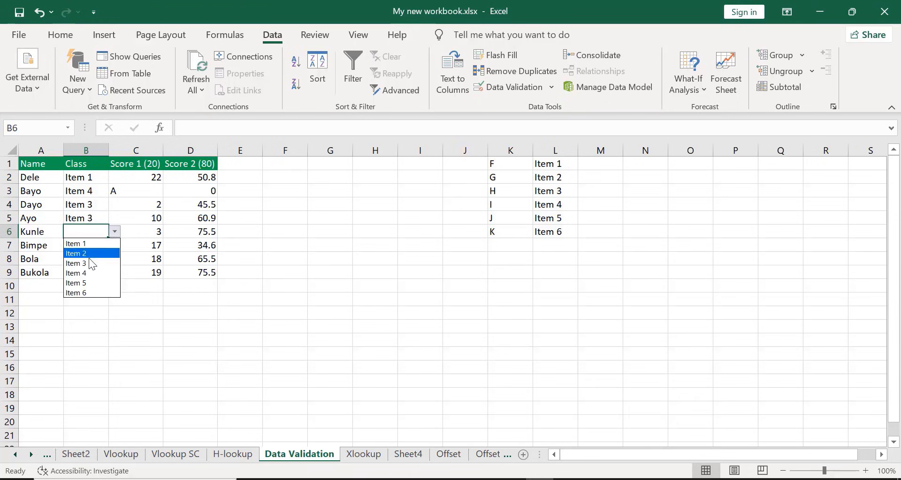
{"action": "left_click", "coordinate": [77, 292]}
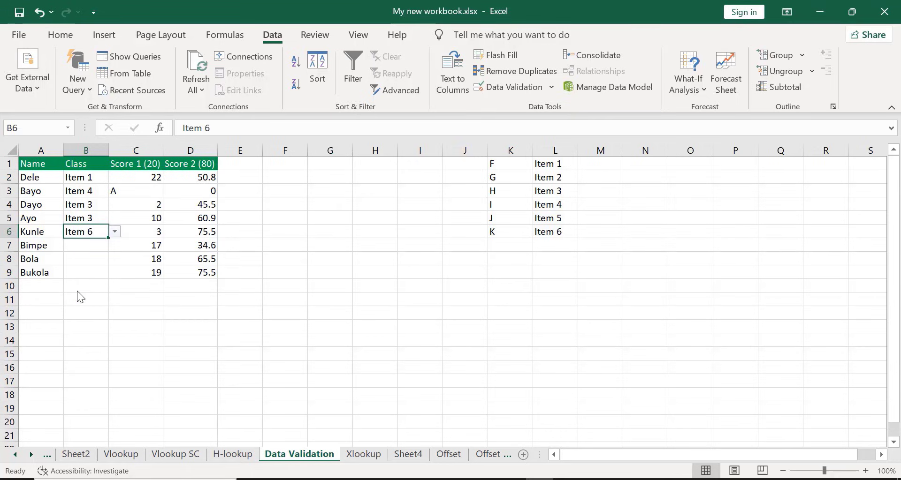
{"action": "left_click", "coordinate": [85, 244]}
{"action": "left_click", "coordinate": [115, 244]}
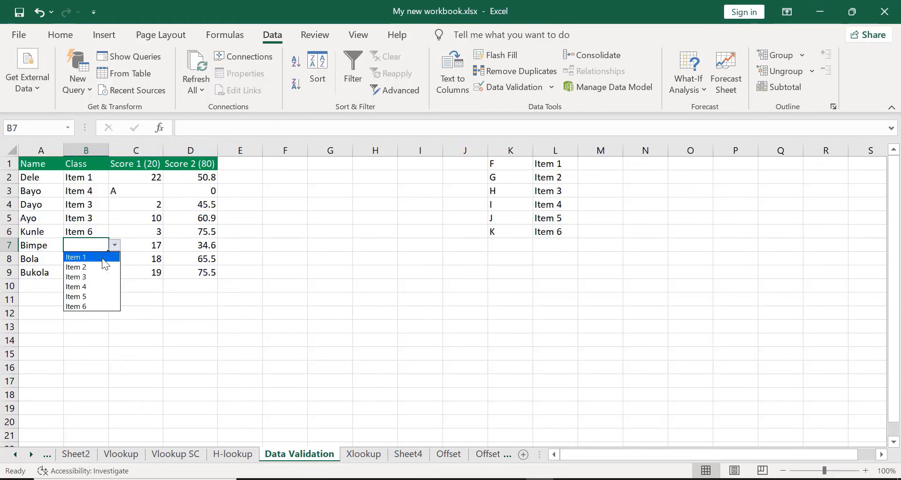
{"action": "left_click", "coordinate": [82, 276]}
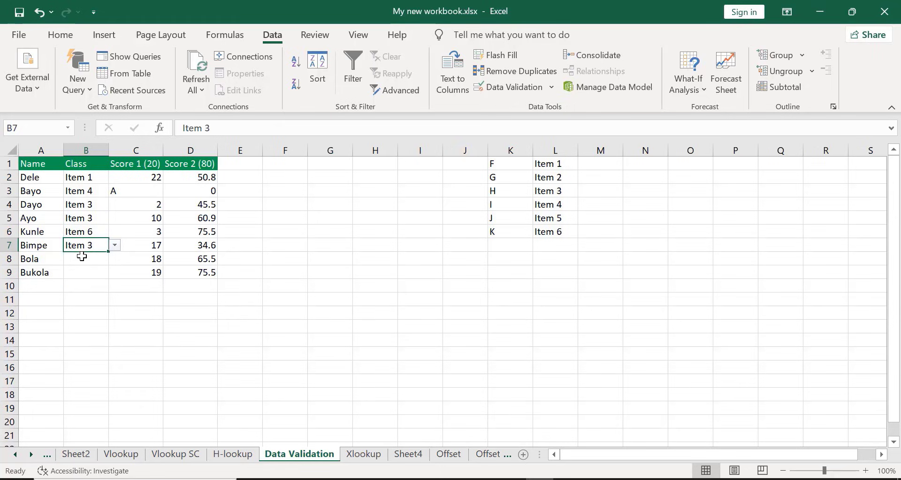
Choose Item 1 for cell B8 and Item 2 for cell B9 from their Class dropdown lists
{"action": "left_click", "coordinate": [82, 257]}
{"action": "left_click", "coordinate": [115, 259]}
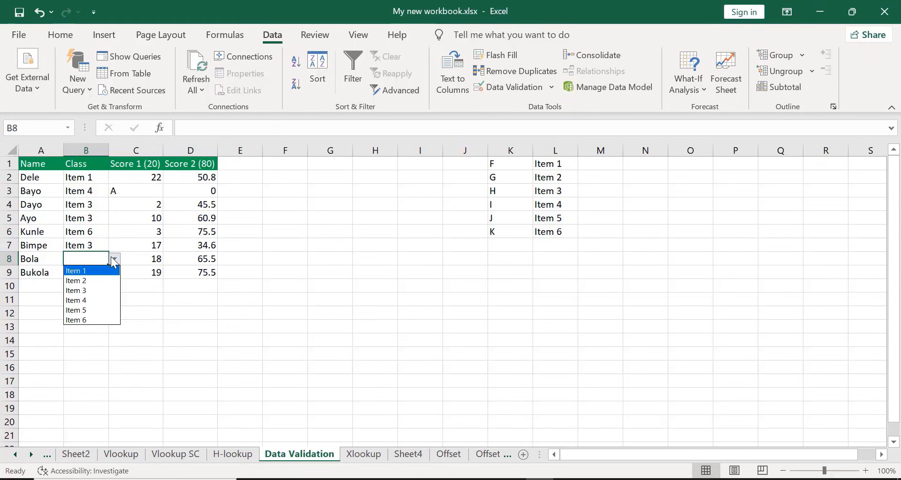
{"action": "left_click", "coordinate": [91, 271]}
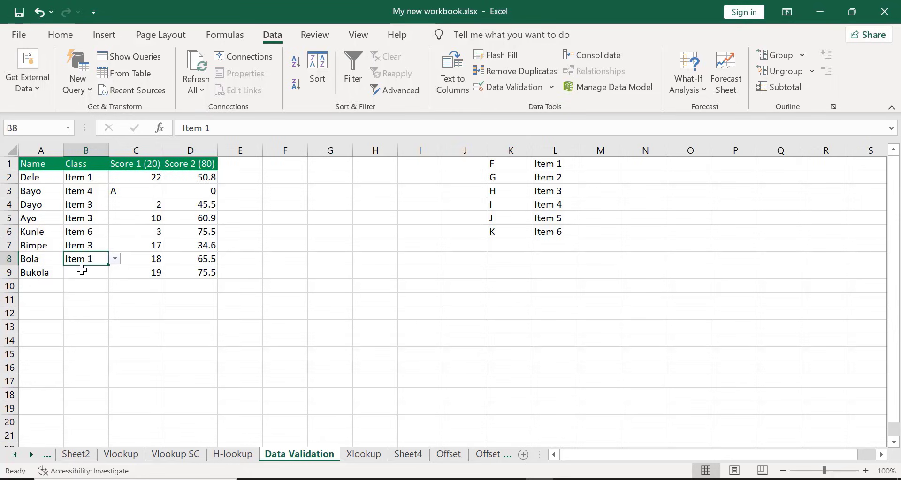
{"action": "left_click", "coordinate": [82, 270]}
{"action": "left_click", "coordinate": [114, 272]}
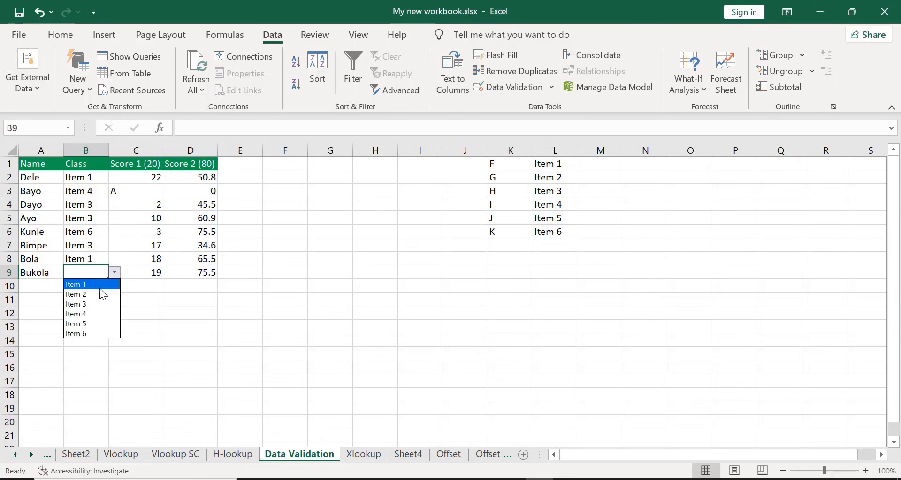
{"action": "left_click", "coordinate": [75, 294]}
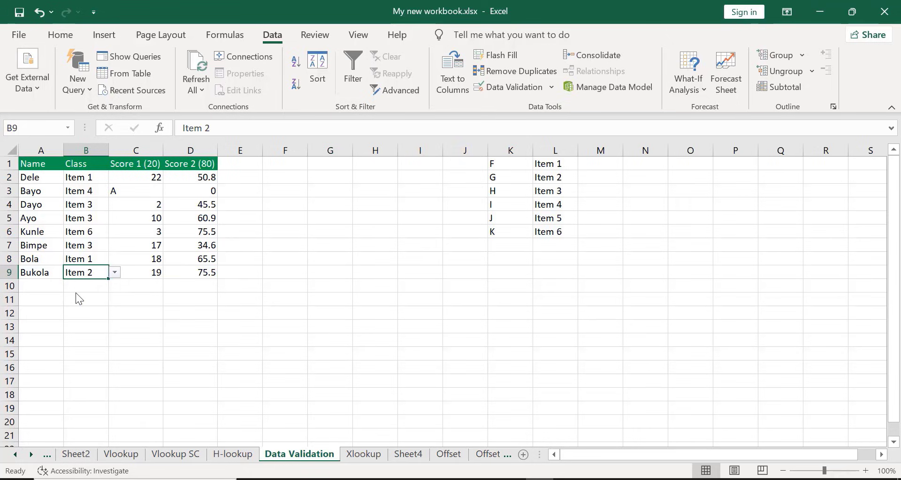
{"action": "left_click", "coordinate": [410, 353]}
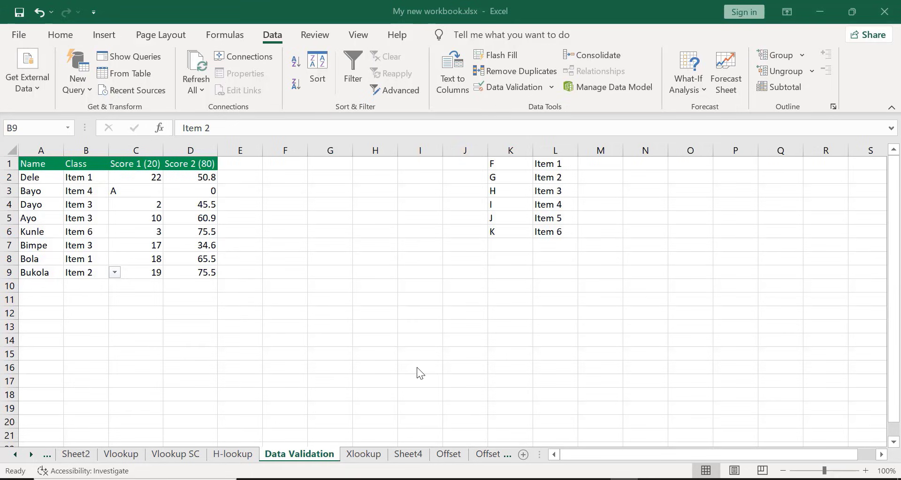
Clear all data validation settings from Class cell B9
{"action": "left_click", "coordinate": [536, 87]}
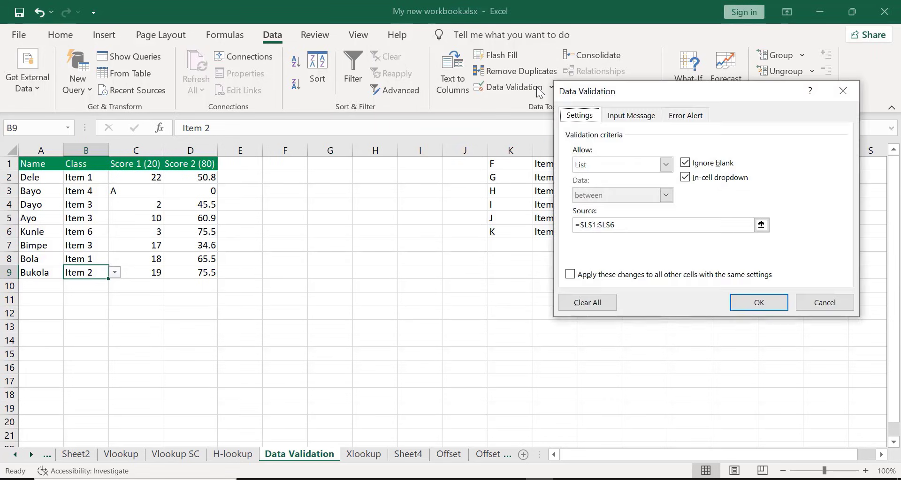
{"action": "left_click", "coordinate": [665, 165]}
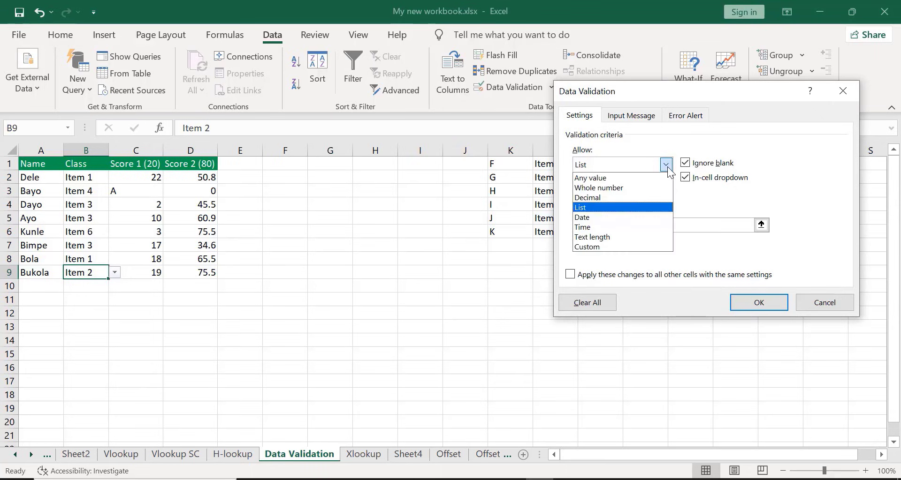
{"action": "left_click", "coordinate": [580, 239]}
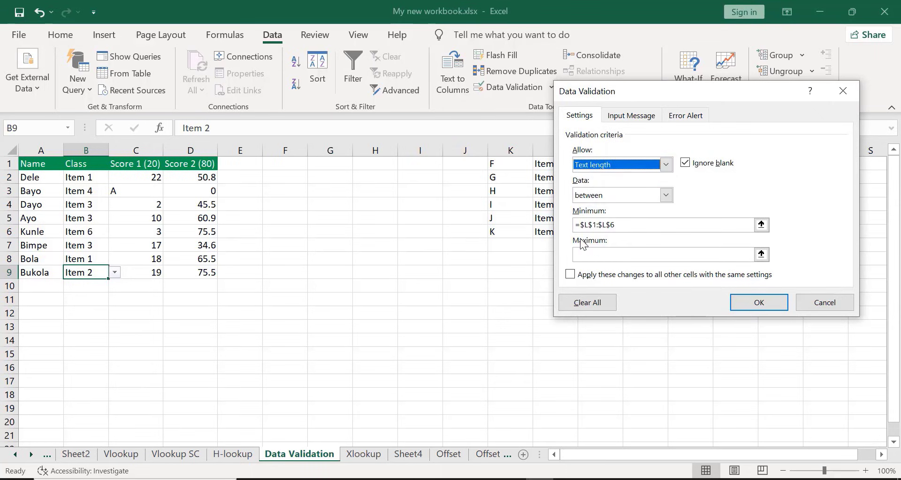
{"action": "left_click", "coordinate": [620, 225]}
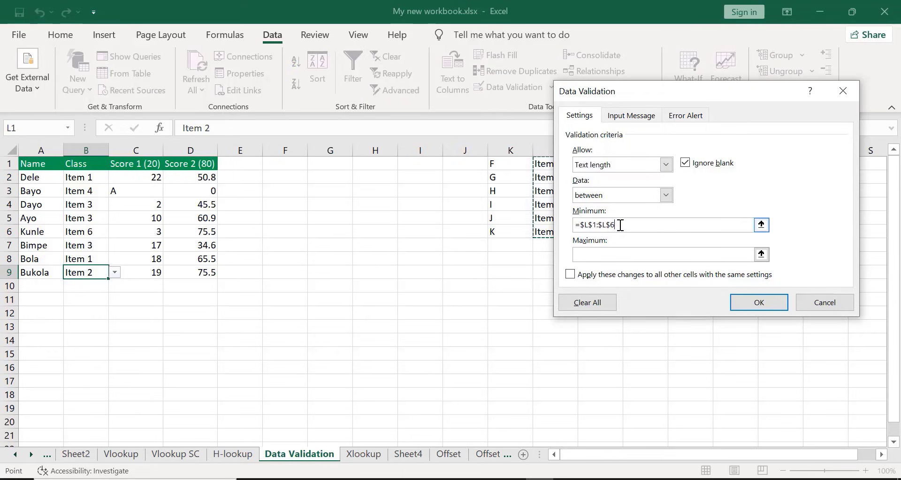
{"action": "left_click", "coordinate": [593, 300]}
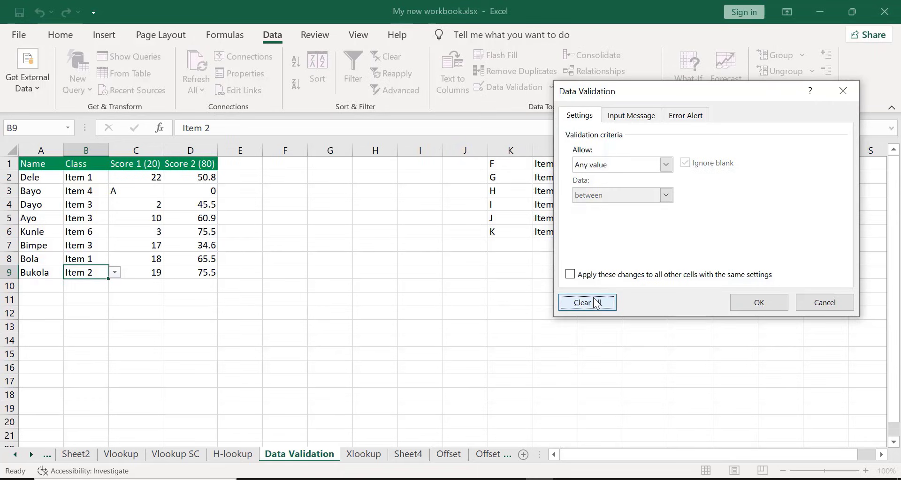
{"action": "left_click", "coordinate": [758, 302]}
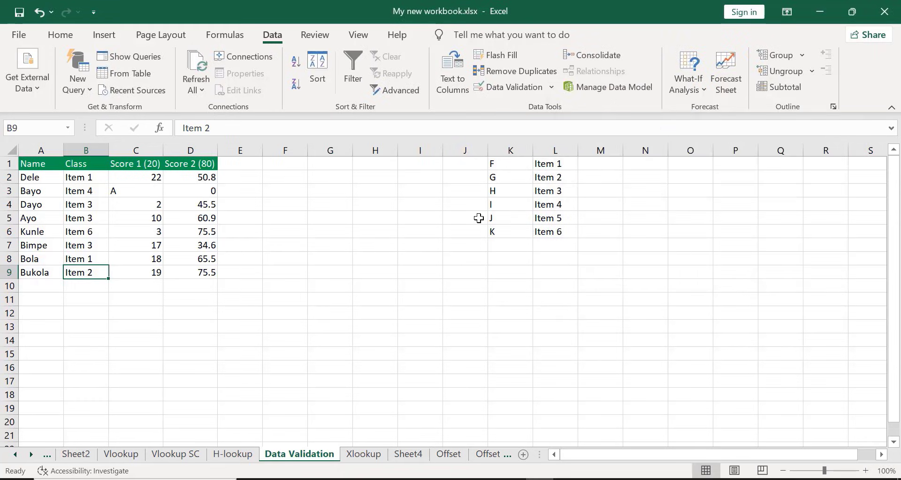
Apply a Text length validation to cell B9, allowing between 4 and 11 characters
{"action": "left_click", "coordinate": [506, 87]}
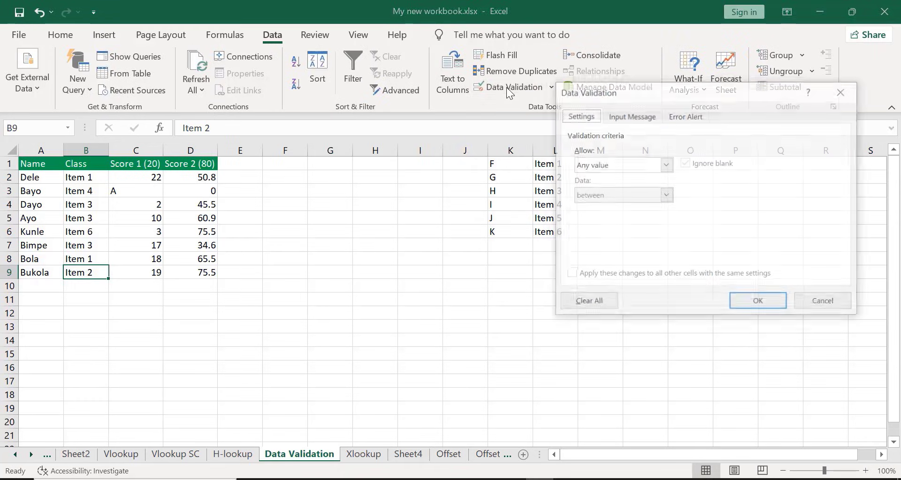
{"action": "left_click", "coordinate": [664, 165]}
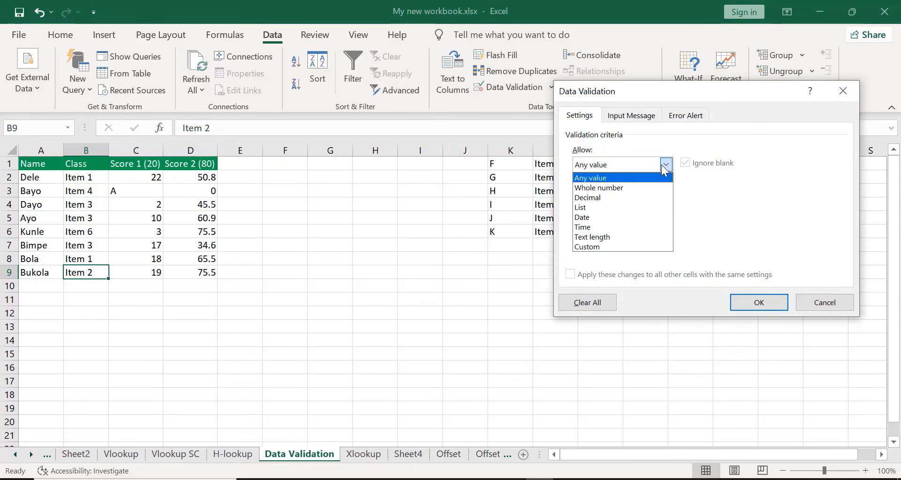
{"action": "left_click", "coordinate": [602, 238]}
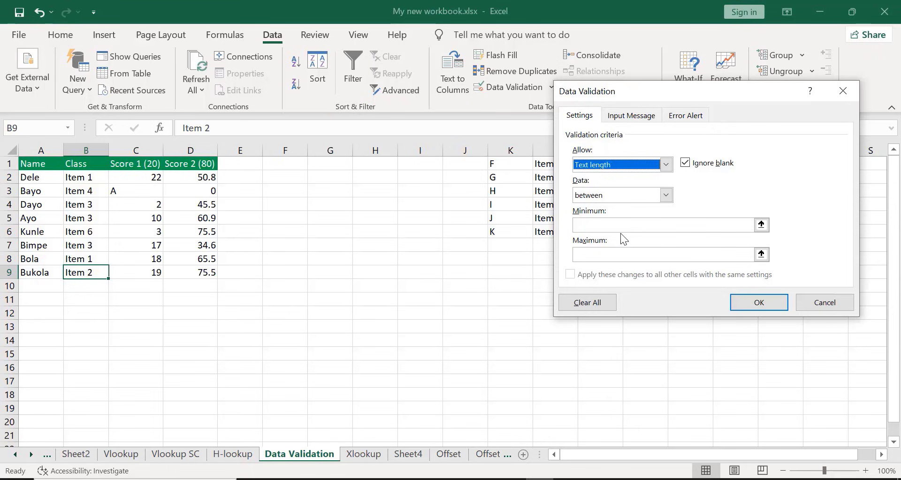
{"action": "left_click", "coordinate": [615, 226]}
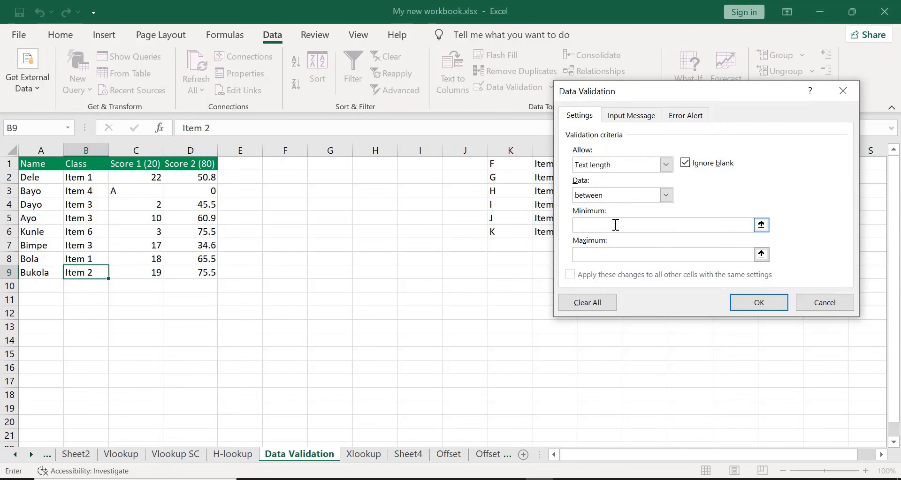
{"action": "type", "text": "4"}
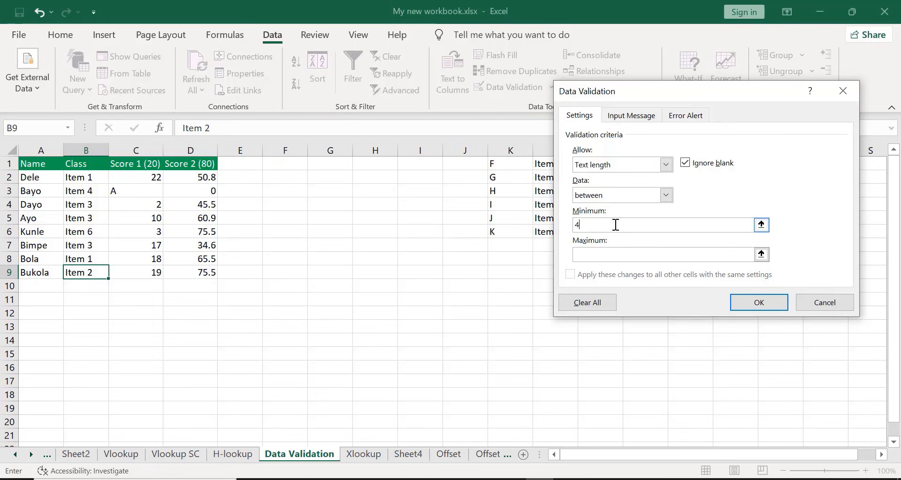
{"action": "left_click", "coordinate": [633, 252]}
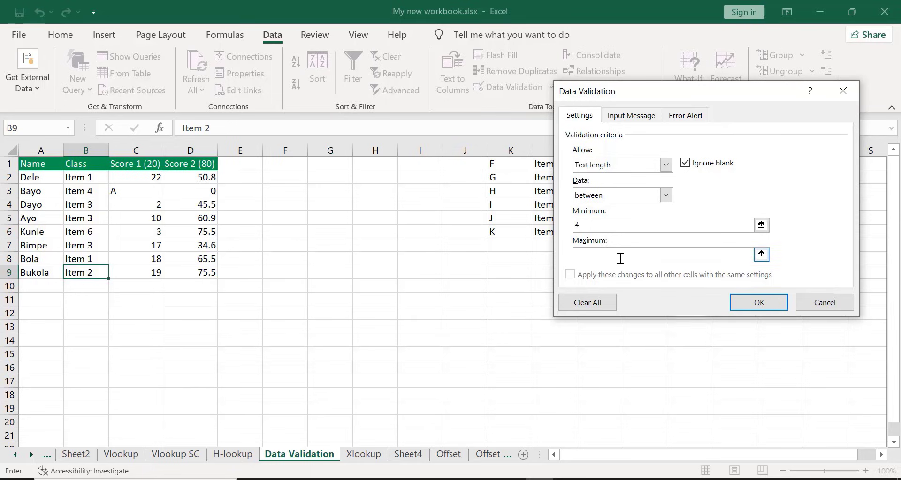
{"action": "type", "text": "11"}
{"action": "left_click", "coordinate": [739, 306]}
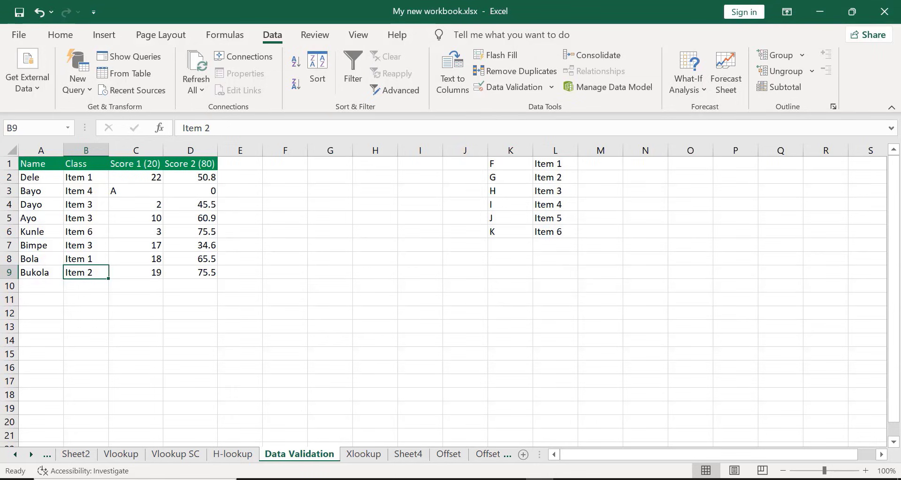
Apply a Text length validation to the Name cells A2:A9 with a minimum of 4 and a maximum of 11
{"action": "left_click", "coordinate": [34, 179]}
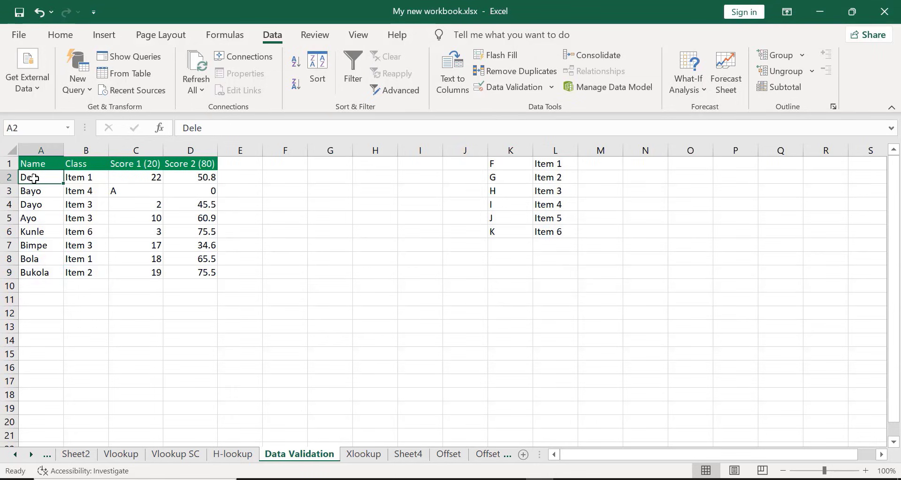
{"action": "key", "text": "shift+Down"}
{"action": "key", "text": "shift+Down"}
{"action": "key", "text": "shift+Down"}
{"action": "key", "text": "shift+Down"}
{"action": "key", "text": "shift+Down"}
{"action": "key", "text": "shift+Down"}
{"action": "key", "text": "shift+Down"}
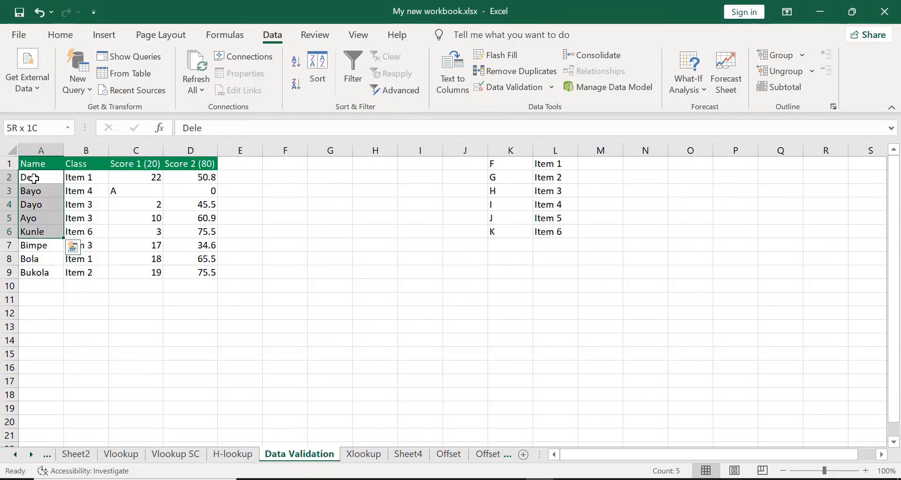
{"action": "left_click", "coordinate": [514, 86]}
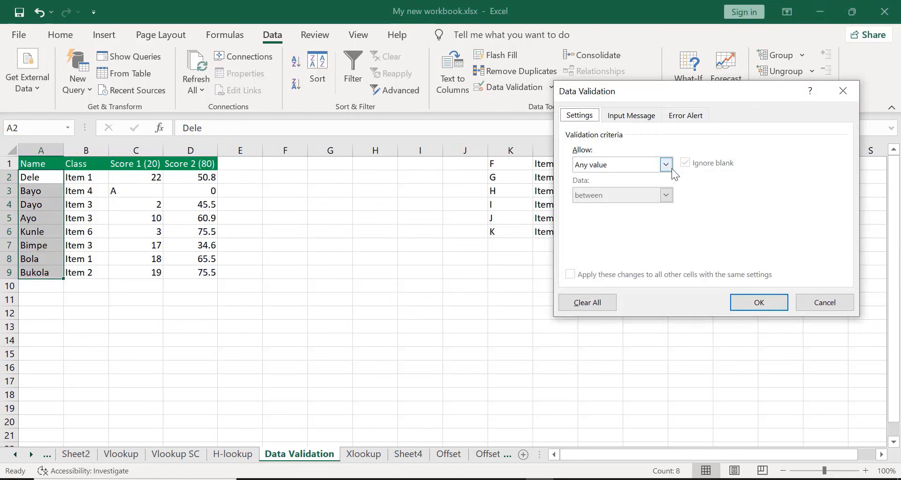
{"action": "left_click", "coordinate": [669, 163]}
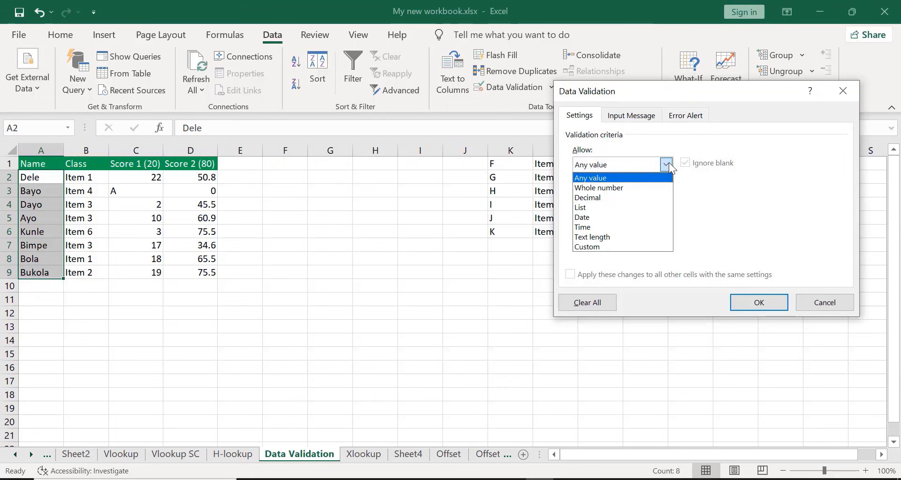
{"action": "left_click", "coordinate": [586, 238]}
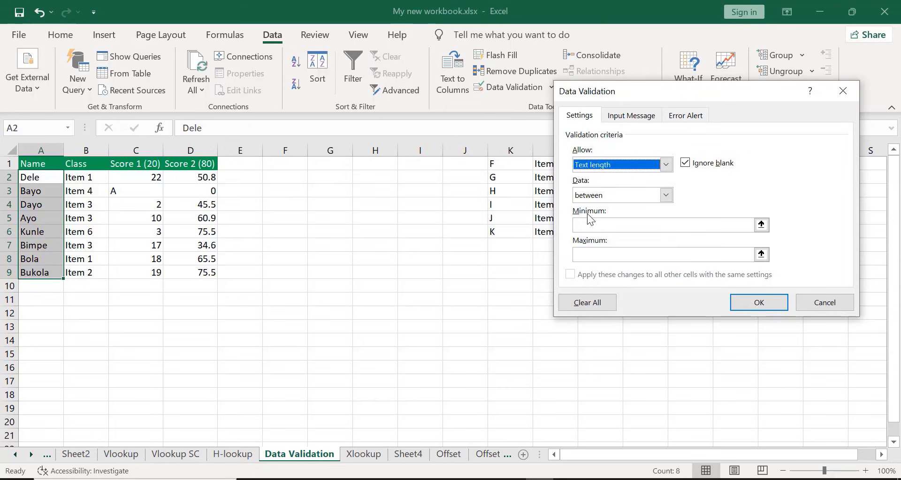
{"action": "left_click", "coordinate": [588, 224]}
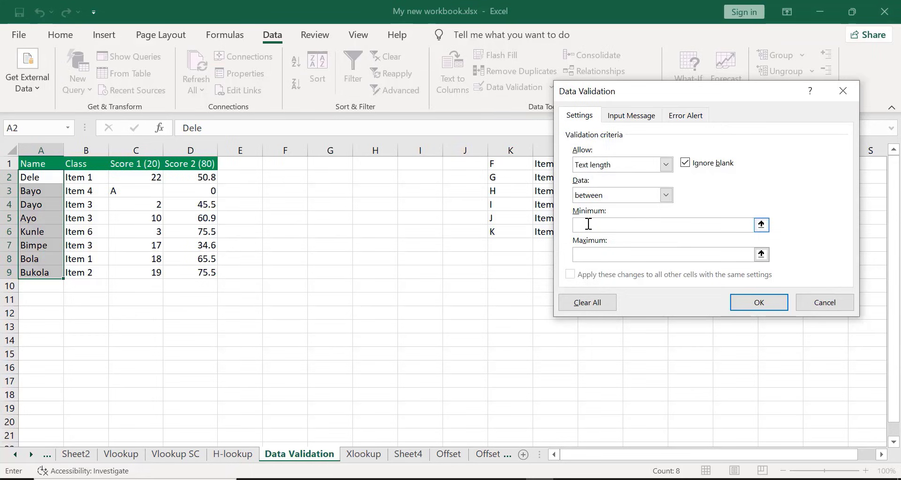
{"action": "type", "text": "4"}
{"action": "left_click", "coordinate": [584, 255]}
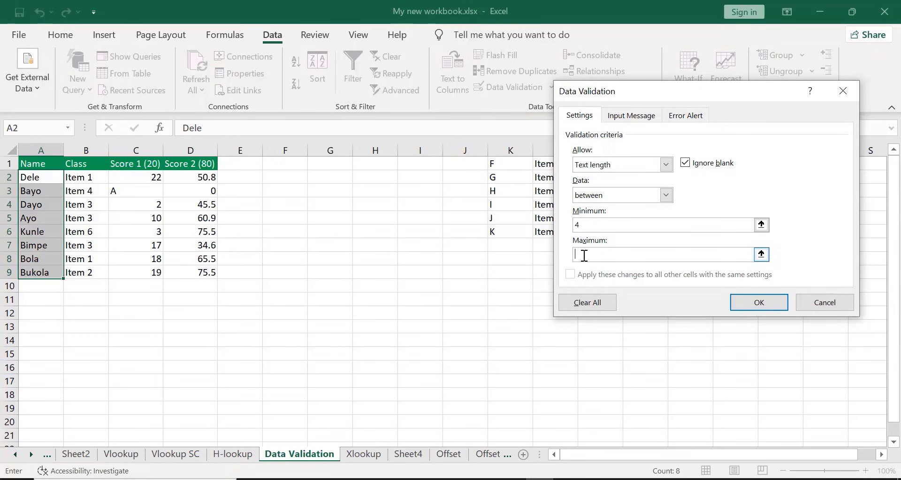
{"action": "type", "text": "11"}
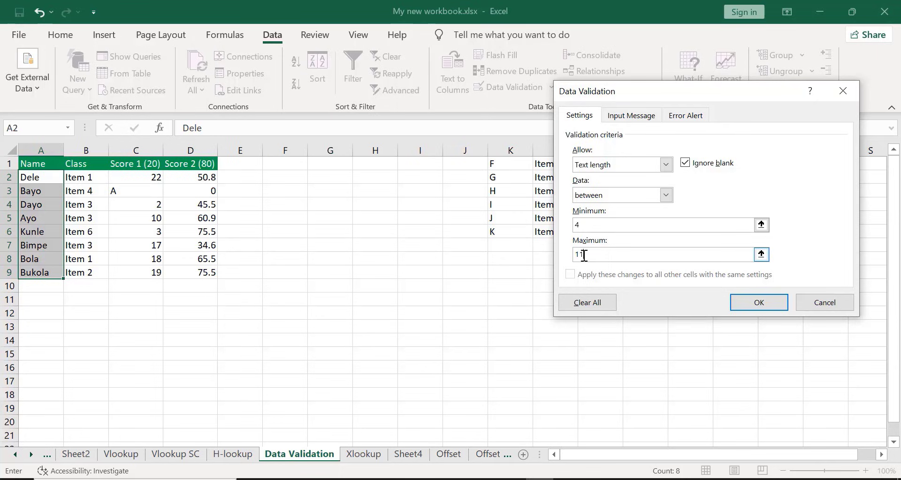
{"action": "left_click", "coordinate": [738, 302]}
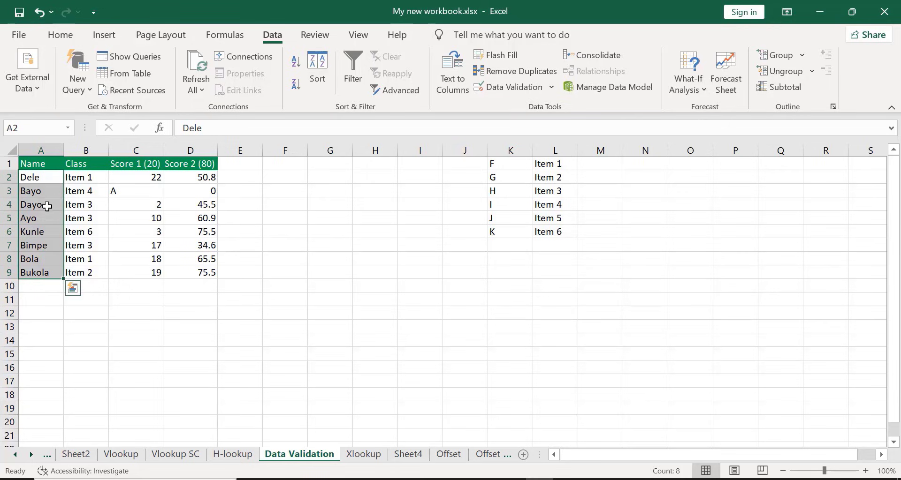
Try to replace the name in cell A3 with Dropdownvalidation to test the text length rule, and cancel the entry
{"action": "double_click", "coordinate": [42, 194]}
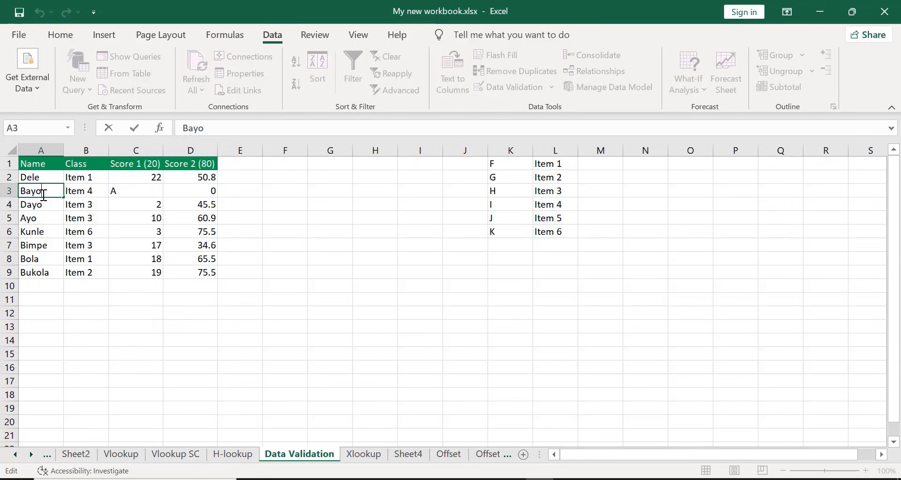
{"action": "key", "text": "BackSpace"}
{"action": "key", "text": "BackSpace"}
{"action": "key", "text": "BackSpace"}
{"action": "key", "text": "BackSpace"}
{"action": "type", "text": "DR"}
{"action": "key", "text": "BackSpace"}
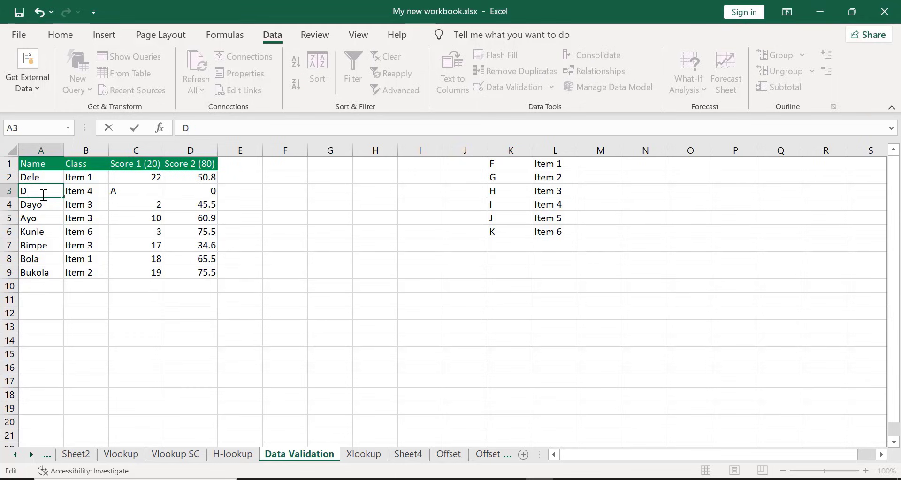
{"action": "type", "text": "ropdown"}
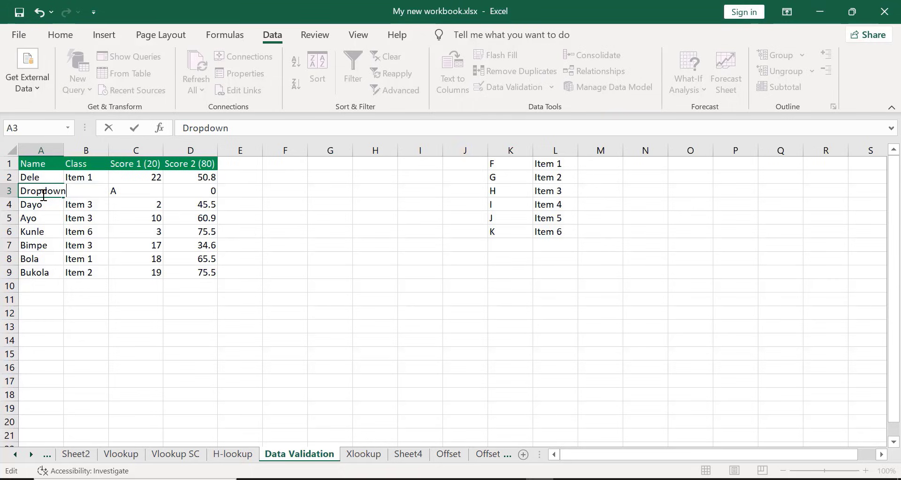
{"action": "type", "text": "validation"}
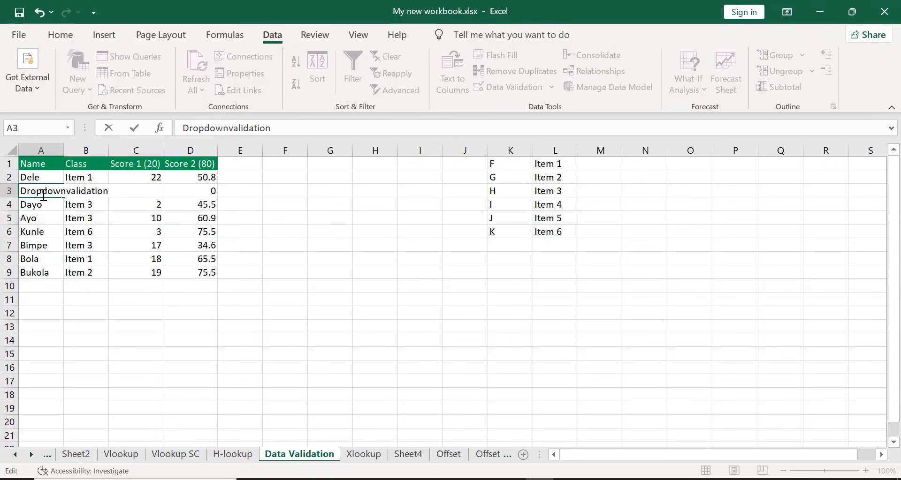
{"action": "key", "text": "Return"}
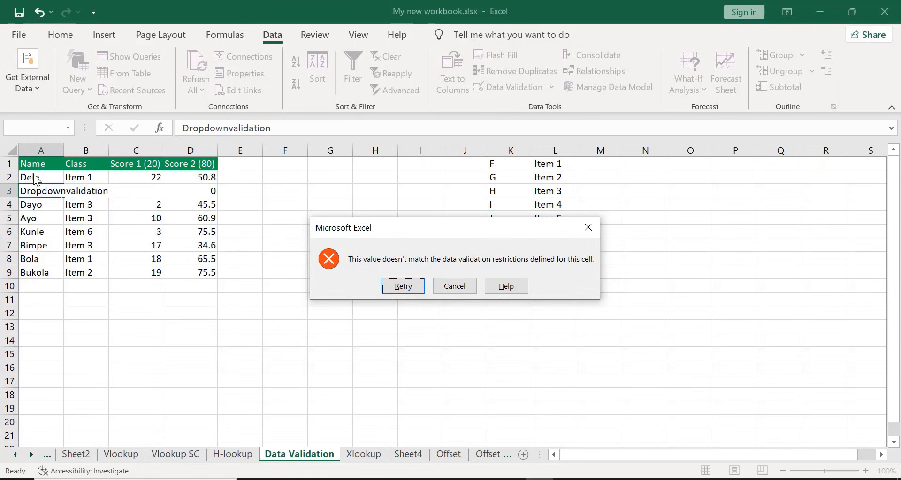
{"action": "left_click", "coordinate": [454, 286]}
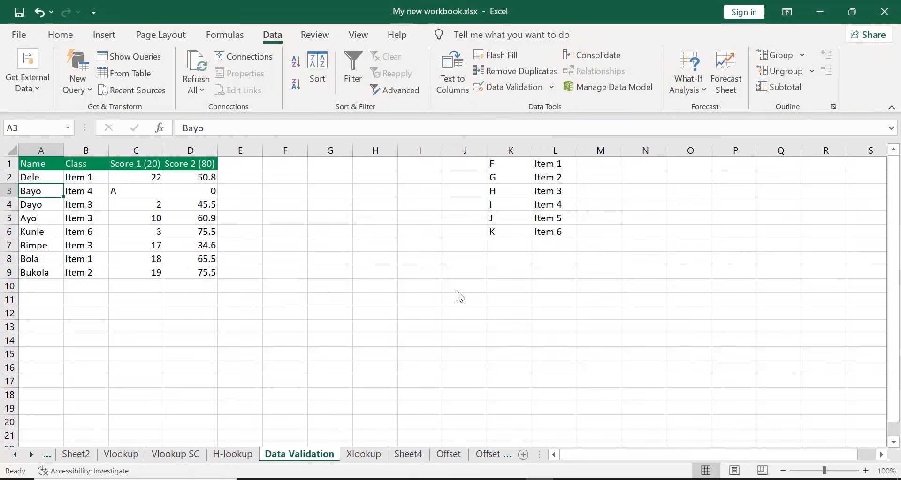
Try to replace the name in cell A3 with Dropdownlist to test the 11-character maximum, and cancel the entry
{"action": "double_click", "coordinate": [40, 191]}
{"action": "key", "text": "BackSpace"}
{"action": "key", "text": "BackSpace"}
{"action": "key", "text": "BackSpace"}
{"action": "key", "text": "BackSpace"}
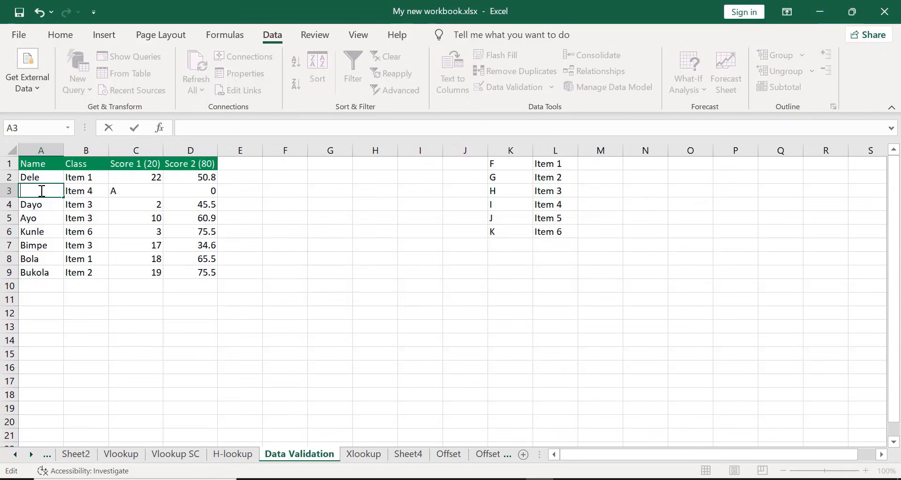
{"action": "type", "text": "D"}
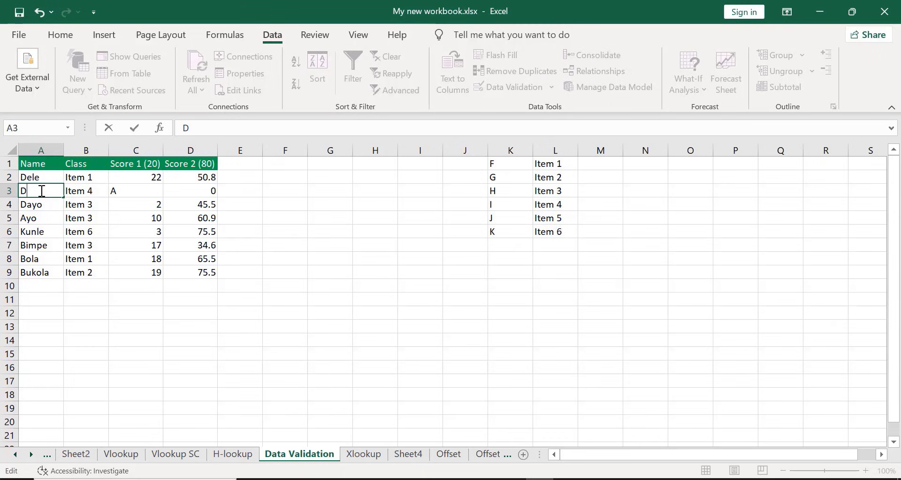
{"action": "type", "text": "ropdown"}
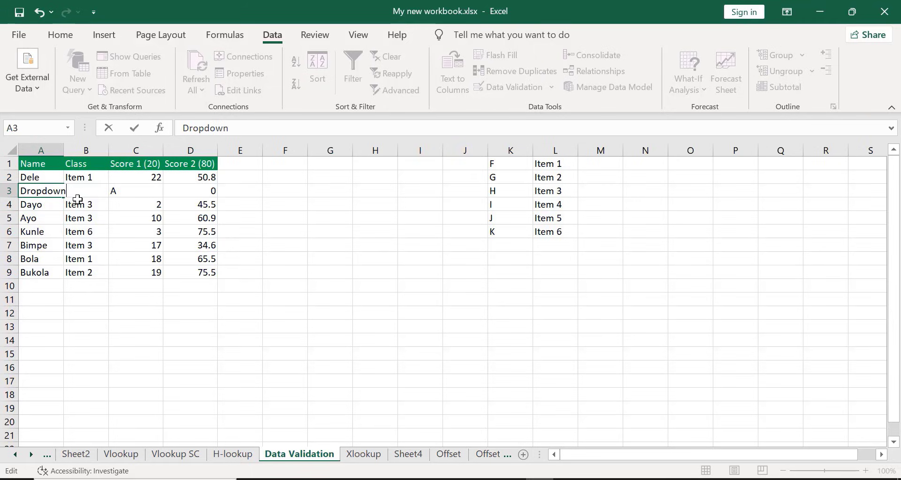
{"action": "type", "text": "list"}
{"action": "key", "text": "Return"}
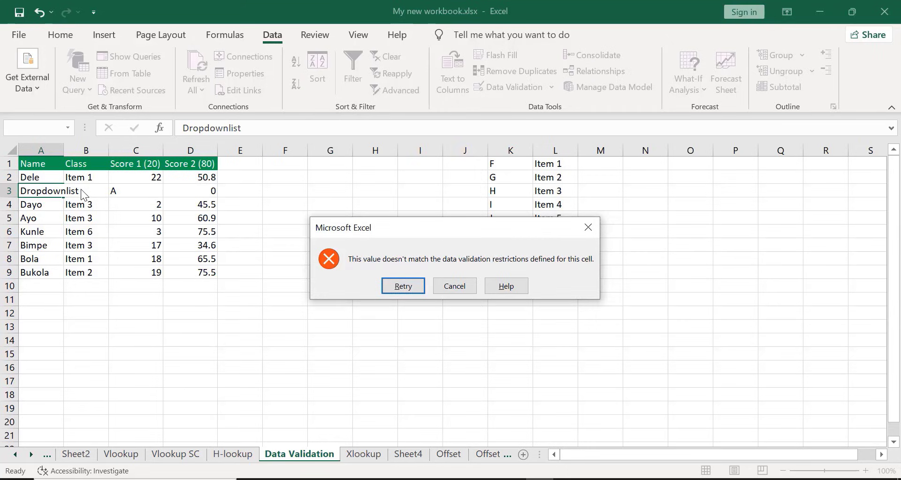
{"action": "left_click", "coordinate": [454, 286]}
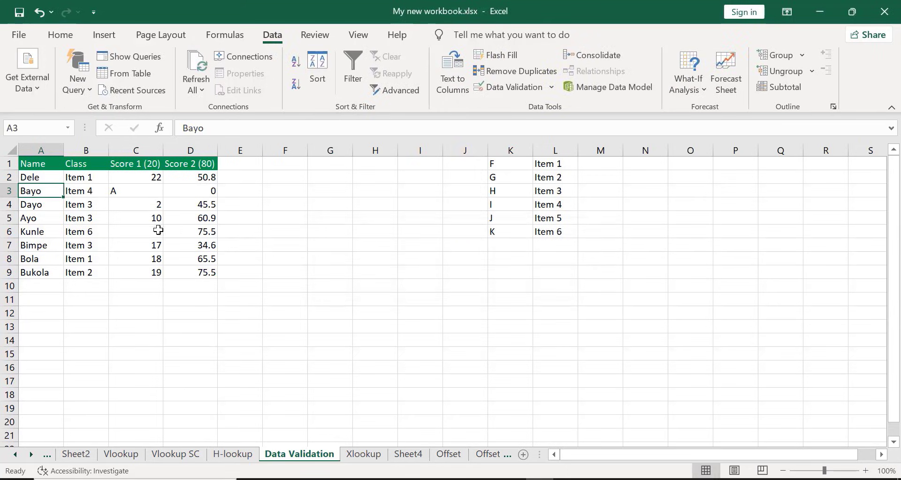
Replace the name in cell A3 with Dropdown to test an entry within the allowed length
{"action": "double_click", "coordinate": [56, 192]}
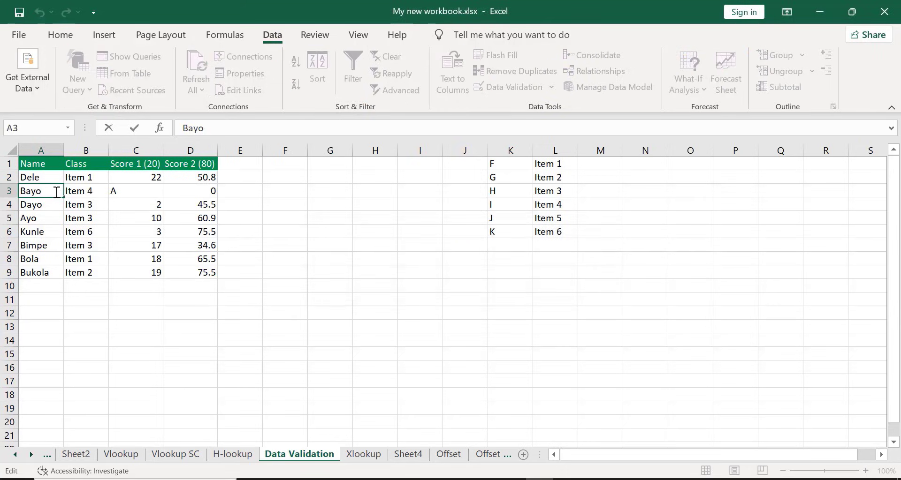
{"action": "key", "text": "BackSpace"}
{"action": "key", "text": "BackSpace"}
{"action": "key", "text": "BackSpace"}
{"action": "key", "text": "BackSpace"}
{"action": "type", "text": "Drp"}
{"action": "key", "text": "BackSpace"}
{"action": "type", "text": "opdow"}
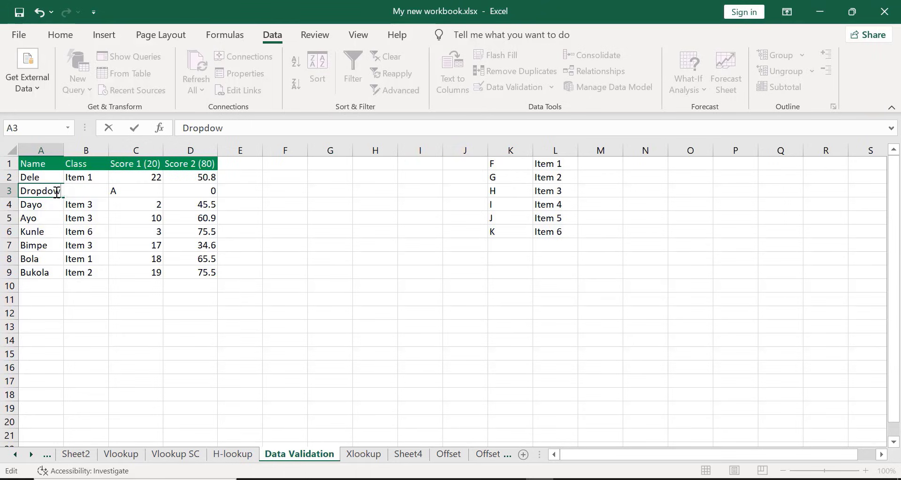
{"action": "type", "text": "n"}
{"action": "key", "text": "Return"}
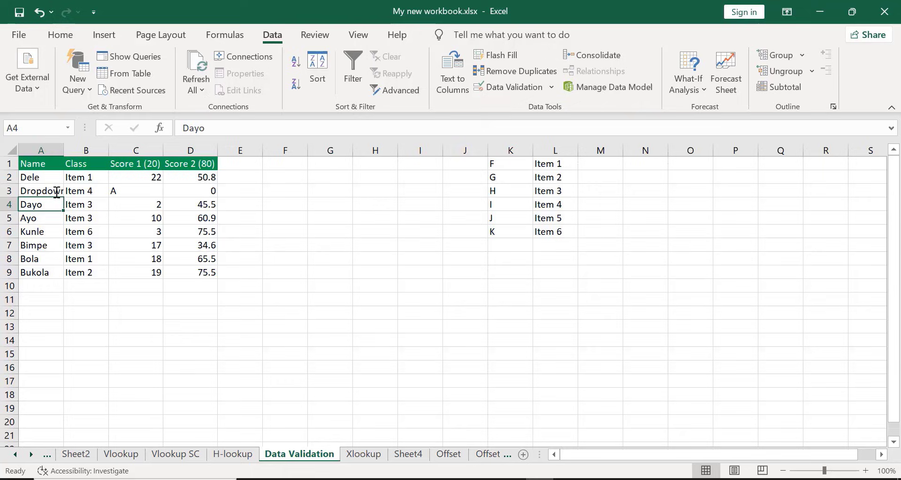
AutoFit the width of column A and undo both the resize and the Dropdown entry in A3
{"action": "double_click", "coordinate": [63, 151]}
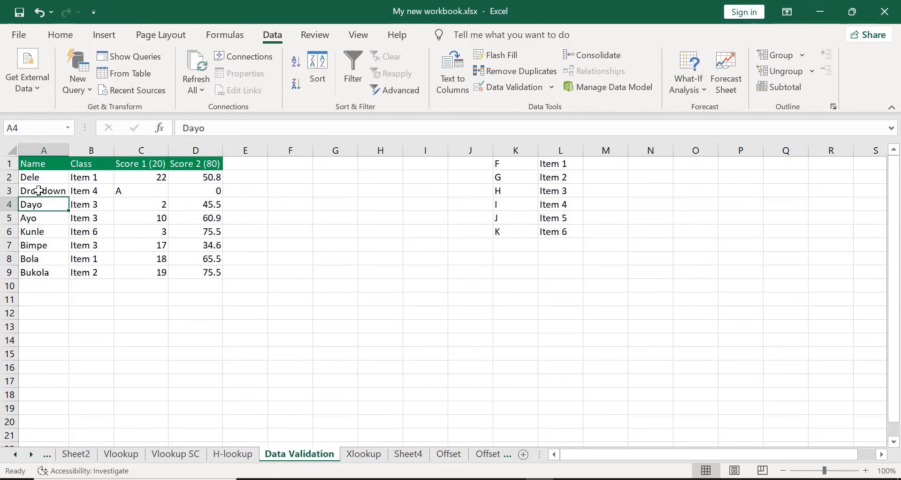
{"action": "key", "text": "ctrl+z"}
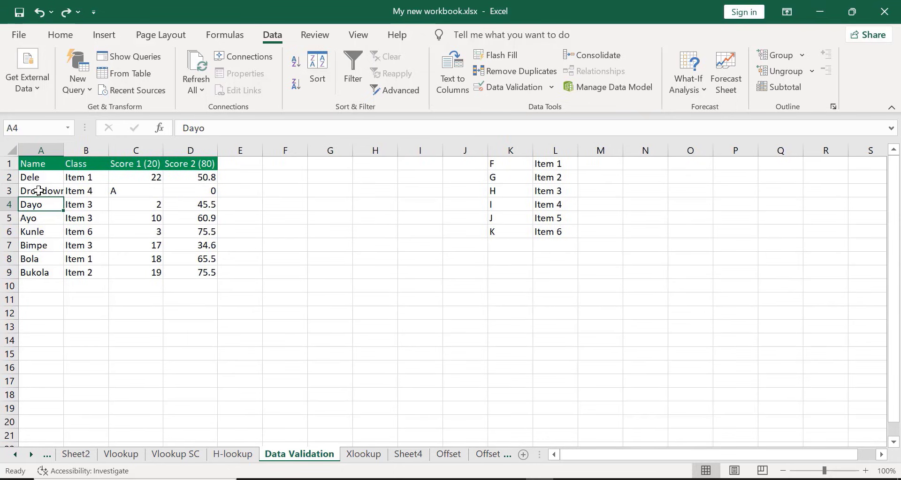
{"action": "key", "text": "ctrl+z"}
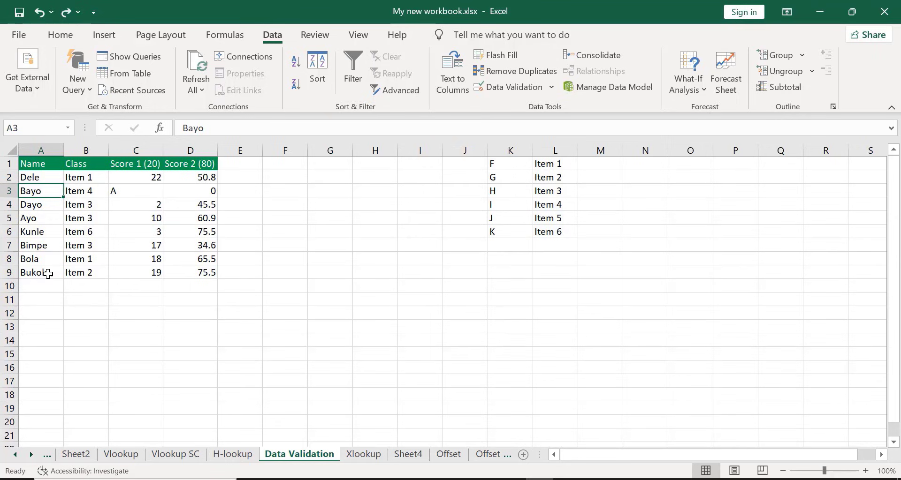
Replace the name in cell A8 with a different eight-letter first name and widen column A slightly beyond it
{"action": "left_click", "coordinate": [42, 259]}
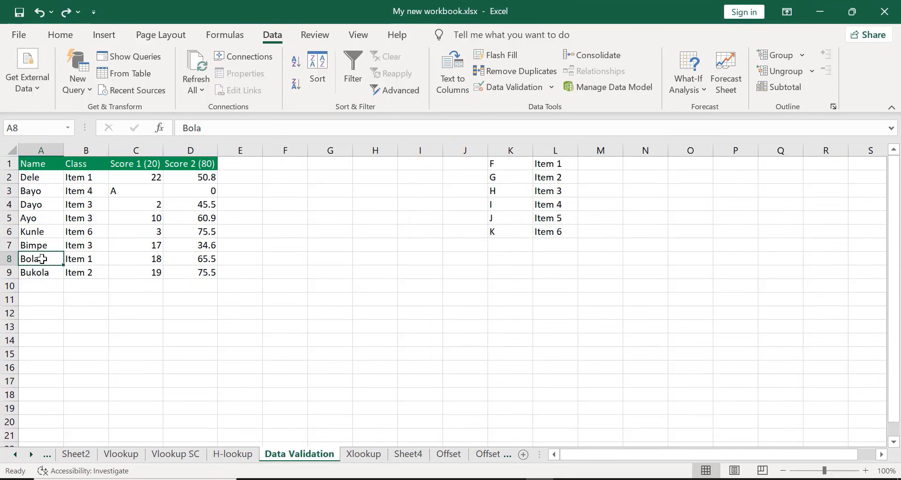
{"action": "key", "text": "BackSpace"}
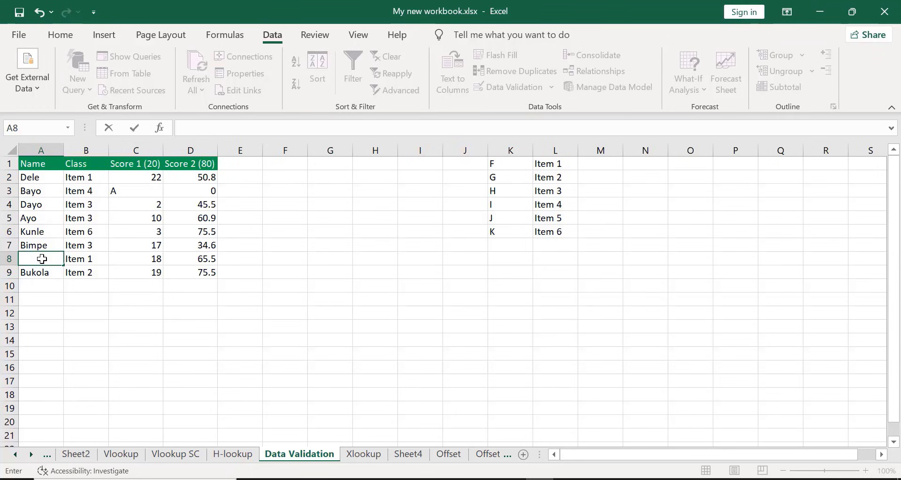
{"action": "type", "text": "A"}
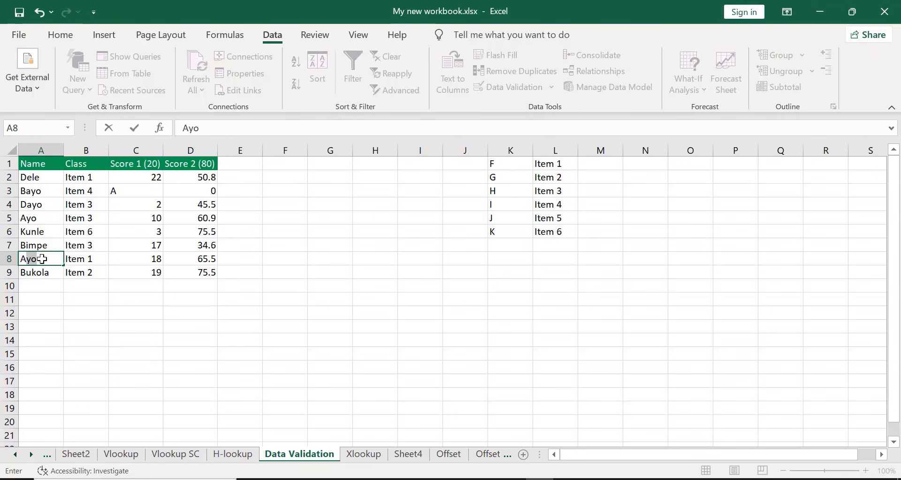
{"action": "type", "text": "dekunle"}
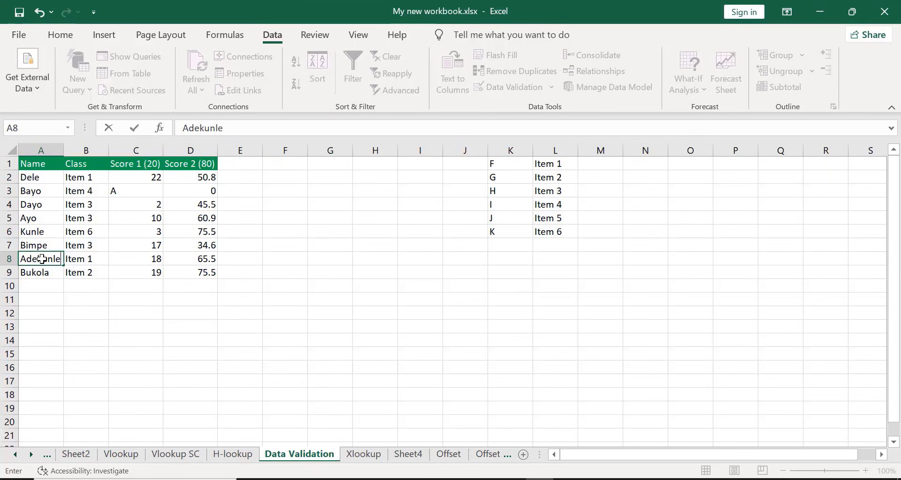
{"action": "key", "text": "Return"}
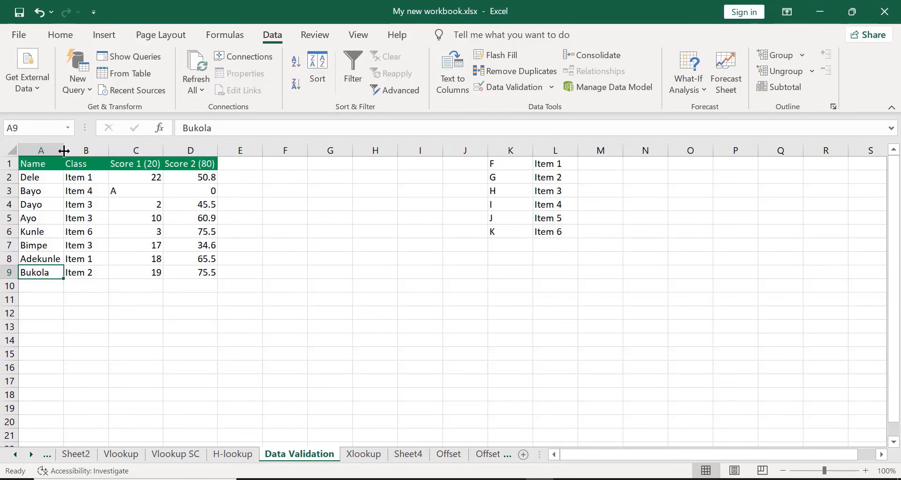
{"action": "left_click_drag", "start_coordinate": [64, 151], "coordinate": [78, 155]}
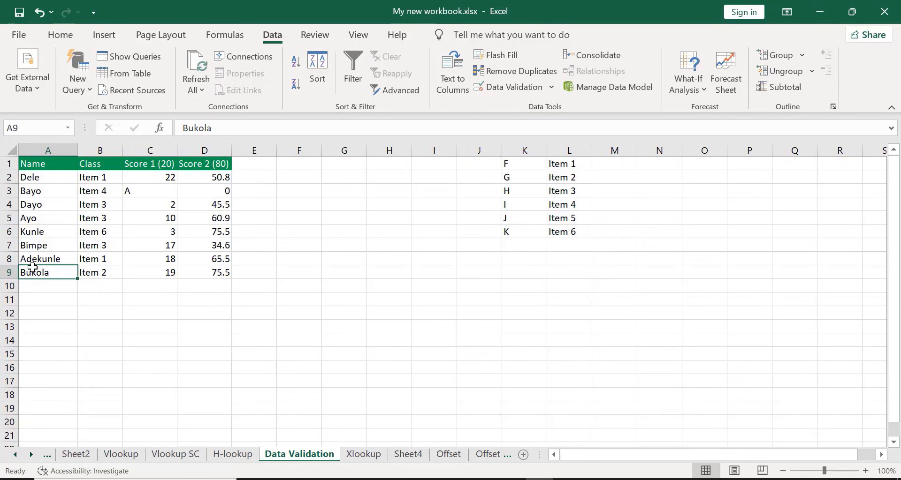